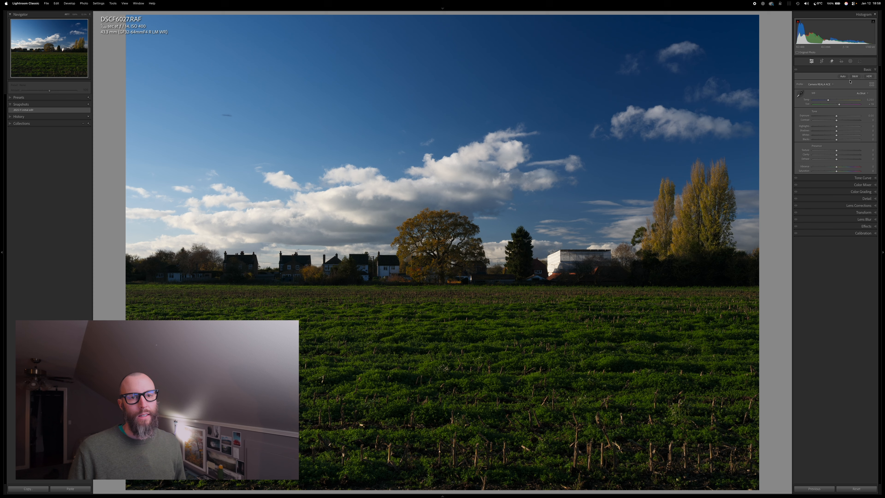
Step: Browse the B&W and Camera Matching profiles in the profile browser and preview them on the photo
click(871, 85)
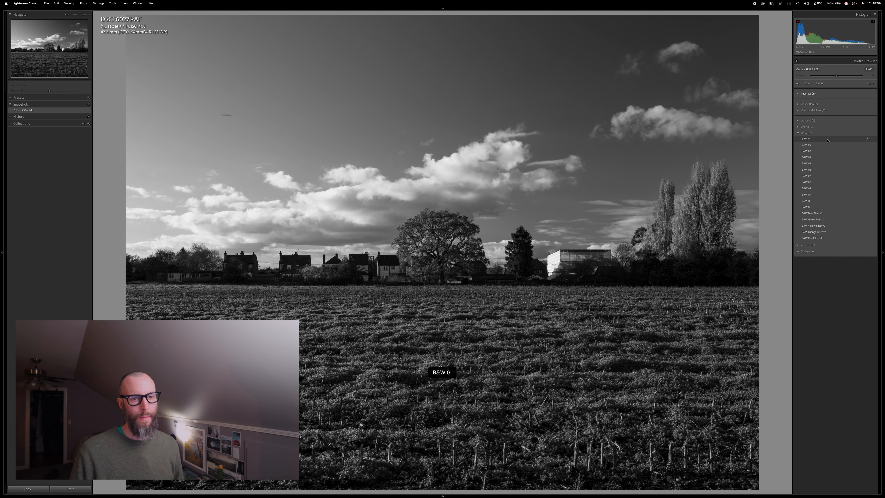
click(799, 134)
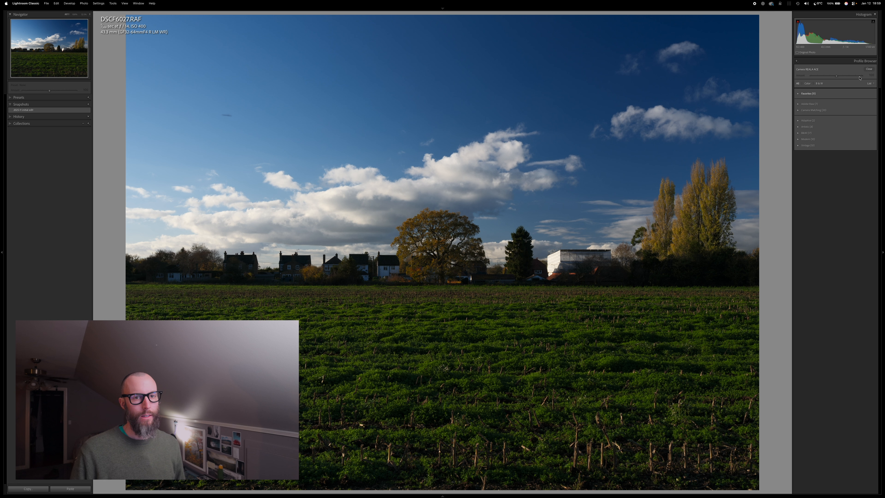
click(868, 69)
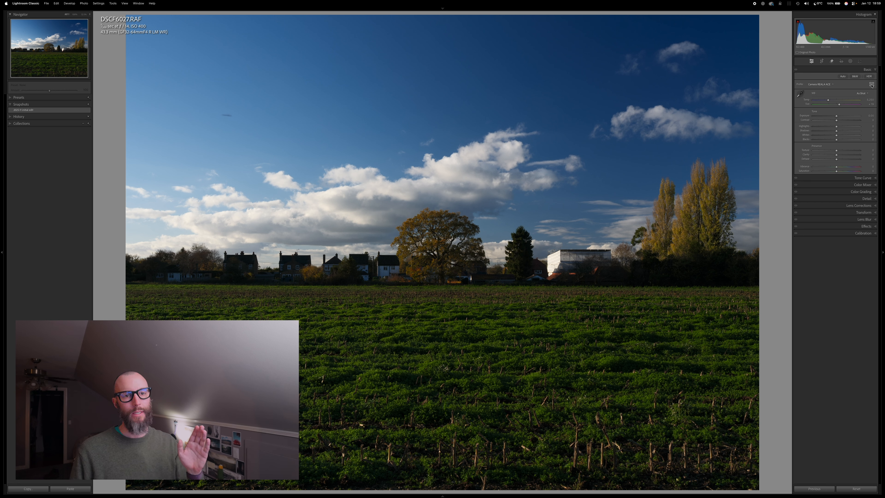
click(871, 84)
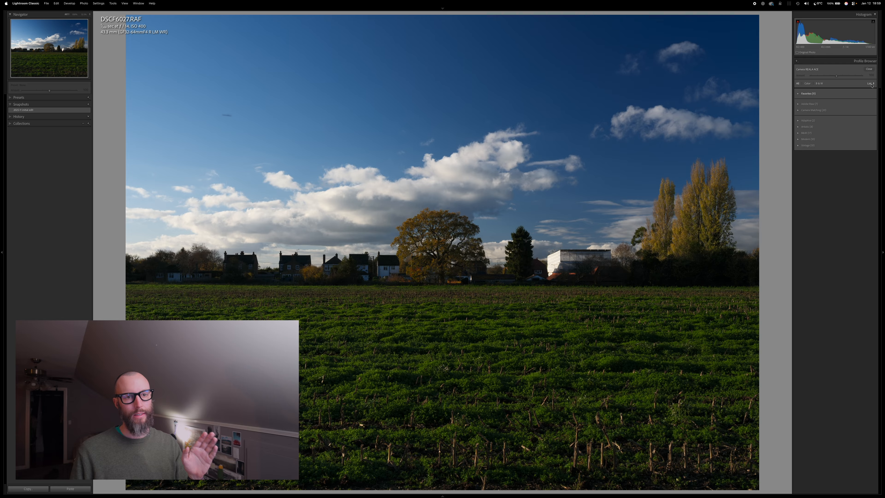
click(818, 110)
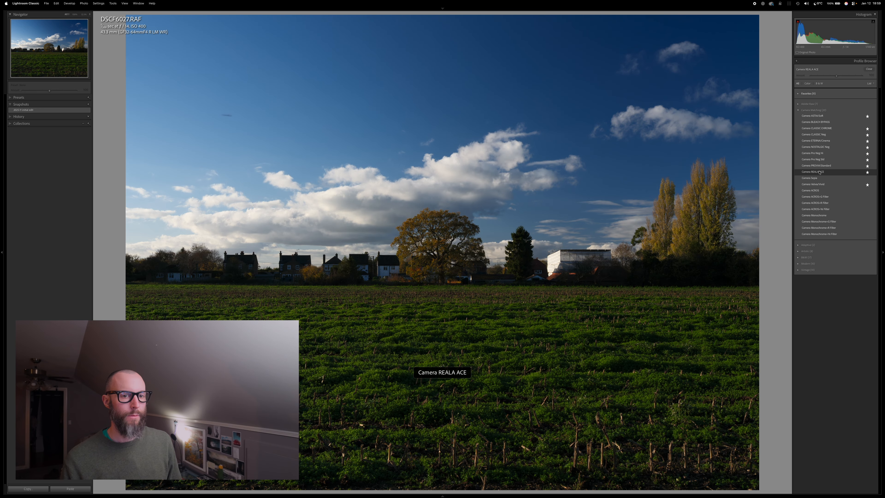
click(867, 69)
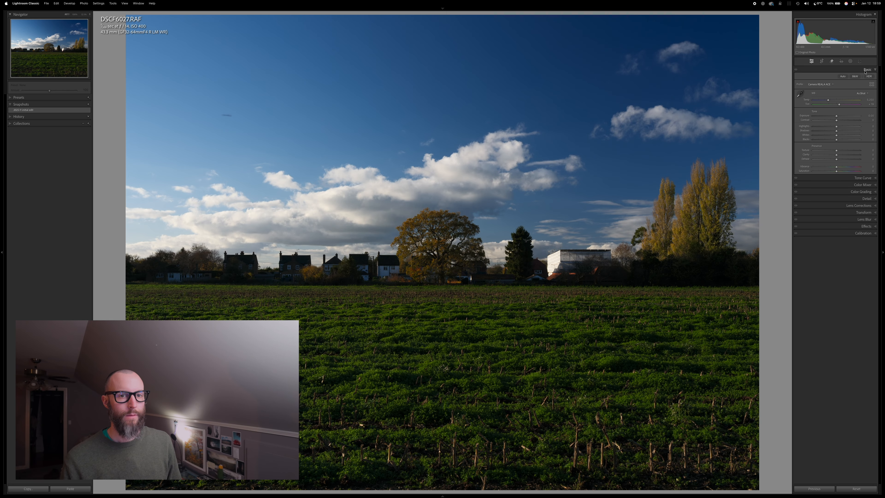
Step: Apply automatic tone adjustments to the photo and change the white balance to a warmer rendering
click(843, 76)
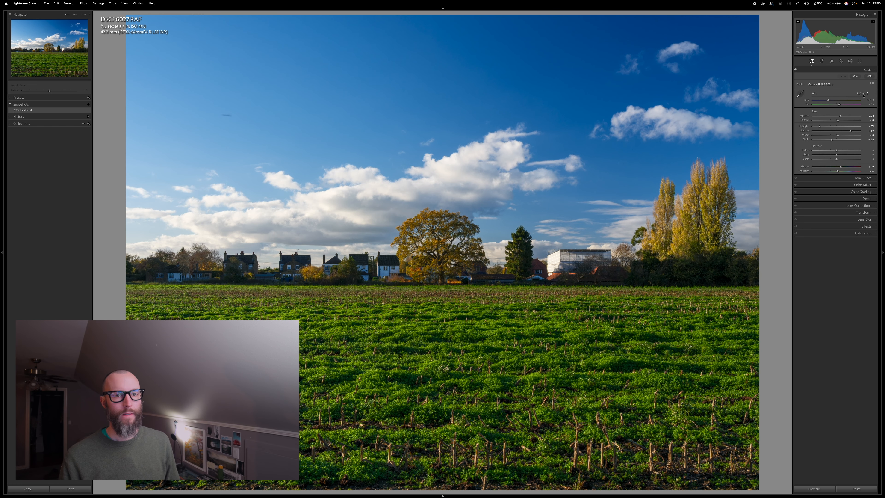
click(861, 93)
click(862, 98)
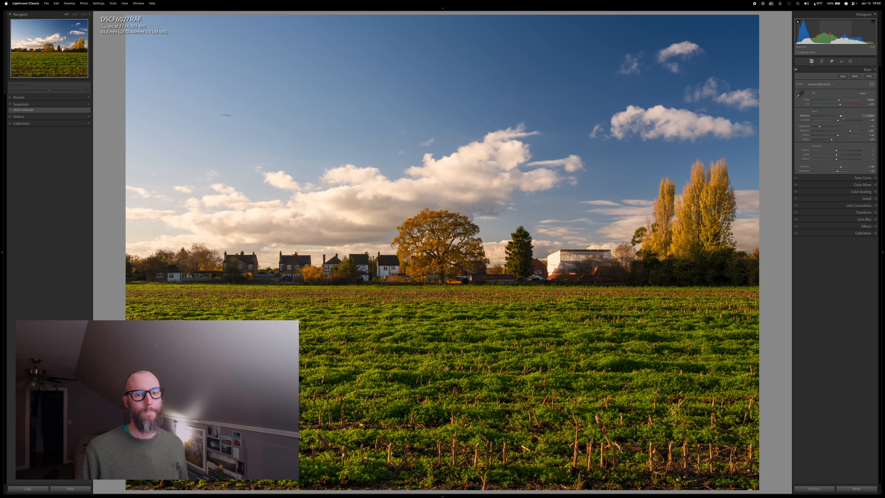
Step: Increase the contrast slightly and raise Highlights to soften the automatic highlight reduction in the clouds
mouse_move(838, 121)
mouse_down()
mouse_move(845, 122)
mouse_move(838, 119)
mouse_up()
key(super+z)
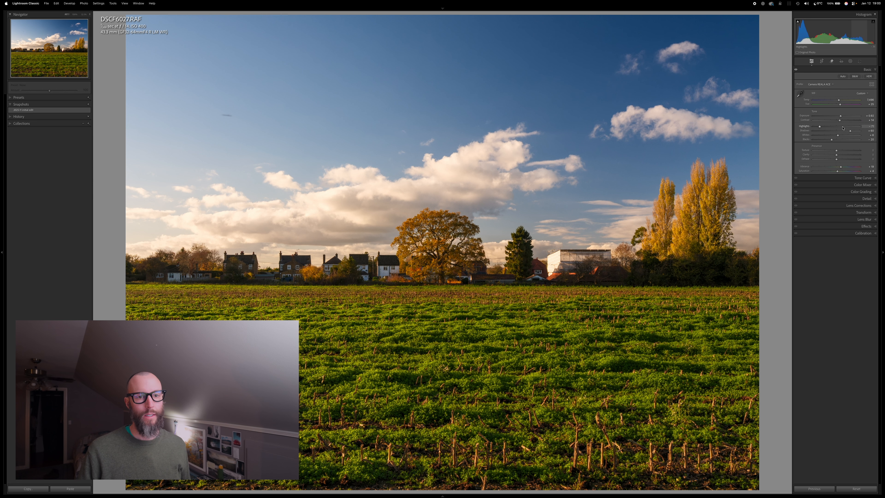
mouse_move(824, 127)
mouse_down()
mouse_move(813, 131)
mouse_move(836, 131)
mouse_move(808, 134)
mouse_move(841, 132)
mouse_move(829, 135)
mouse_up()
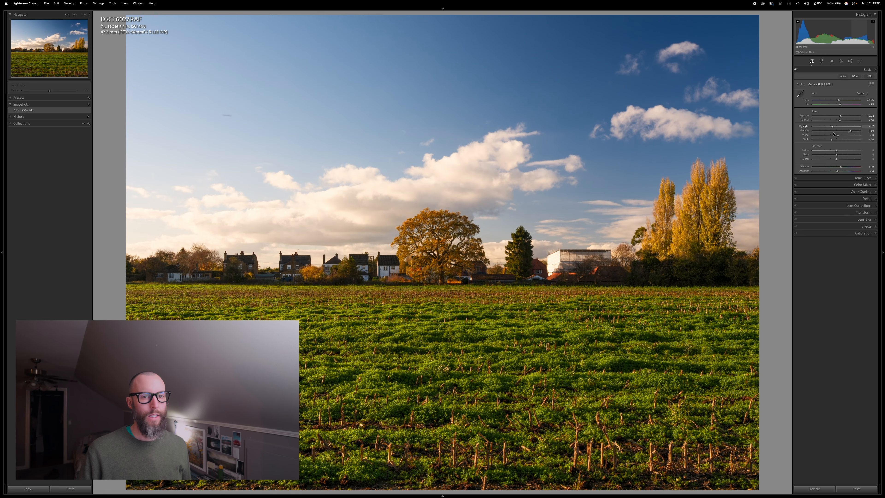
drag(834, 133, 833, 133)
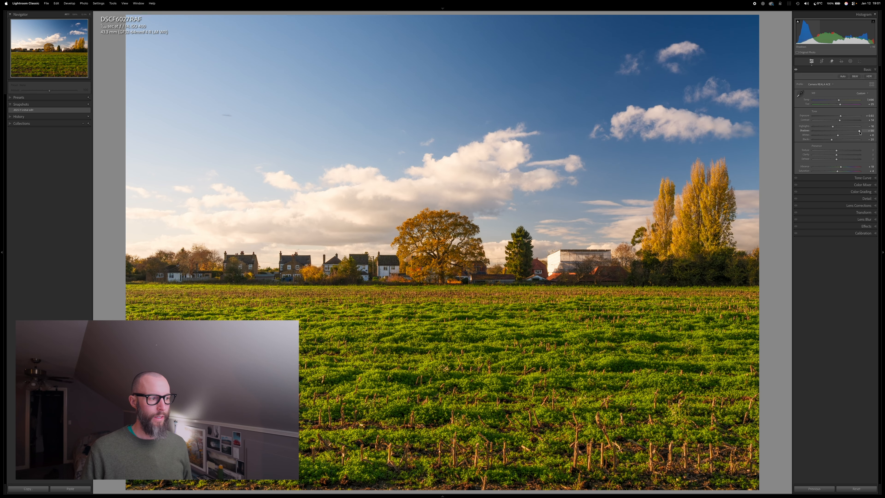
Step: Fine-tune the Shadows, then try brighter Whites and undo the Whites change
mouse_move(851, 132)
mouse_down()
mouse_move(825, 138)
mouse_move(847, 136)
mouse_up()
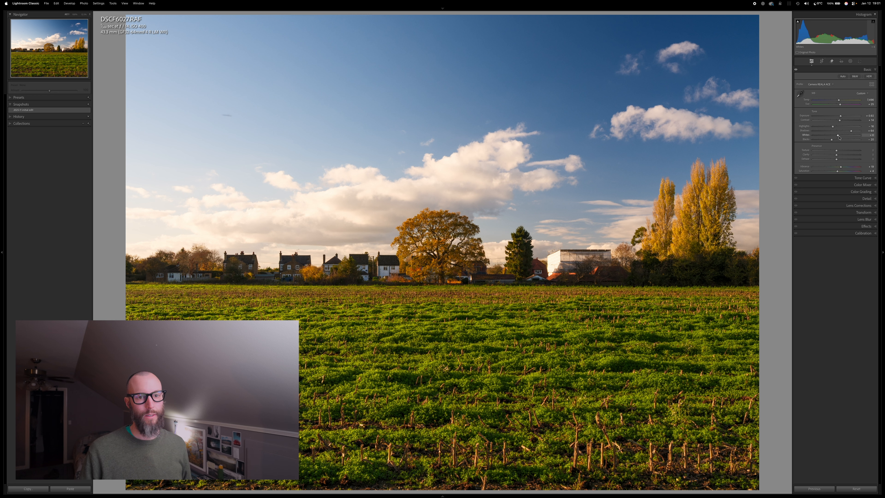
mouse_move(838, 136)
mouse_down()
mouse_move(848, 139)
mouse_move(827, 141)
mouse_move(841, 141)
mouse_up()
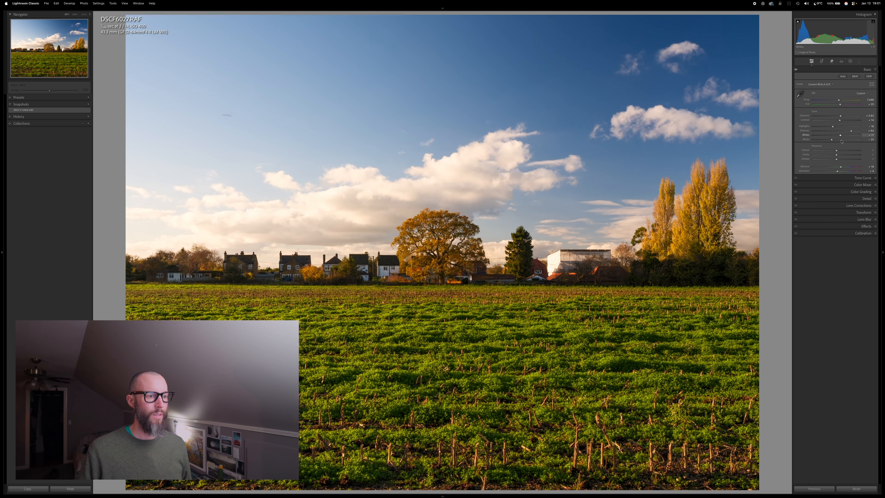
key(super+z)
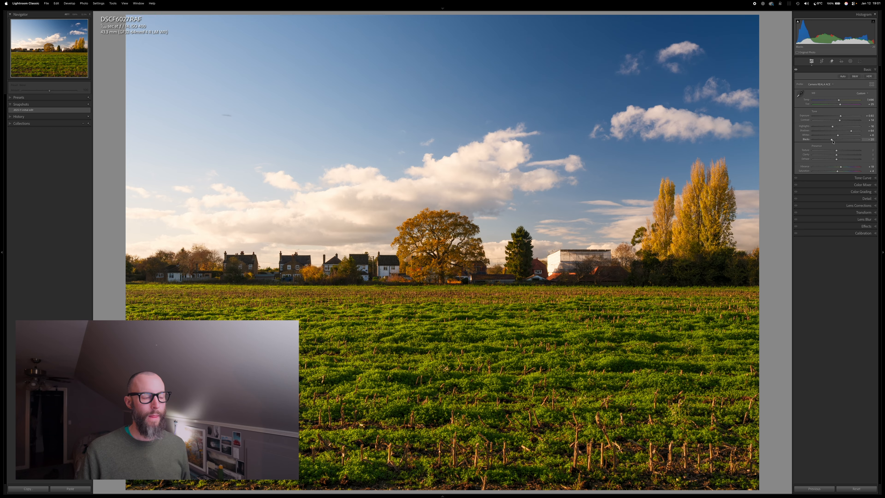
Step: Test the Blacks at their minimum, settle on slightly lifted Blacks, and reset Vibrance and Saturation to zero
drag(834, 140, 799, 151)
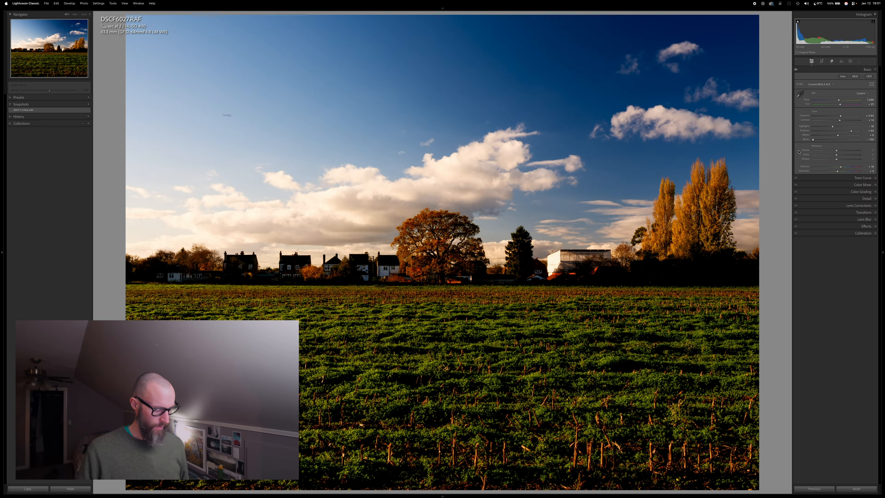
key(super+z)
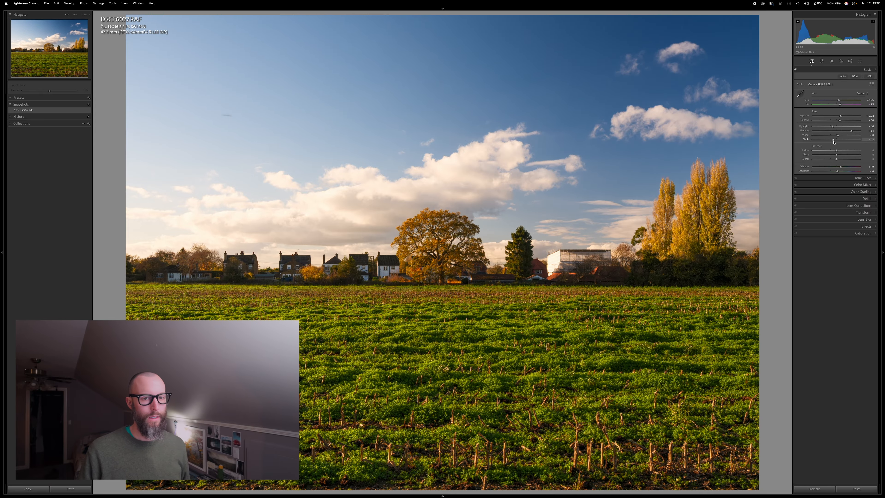
double_click(840, 167)
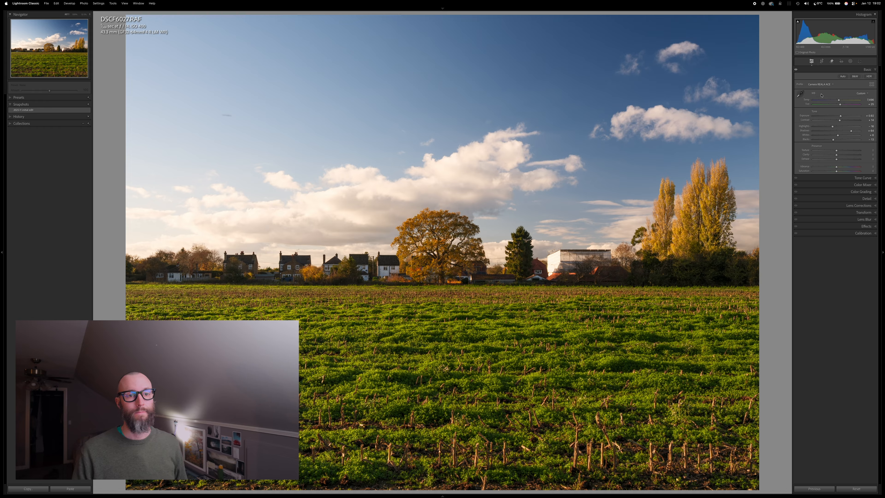
Step: Shape a gentle S-shaped point curve with control points in the shadows, midtones and highlights
click(825, 72)
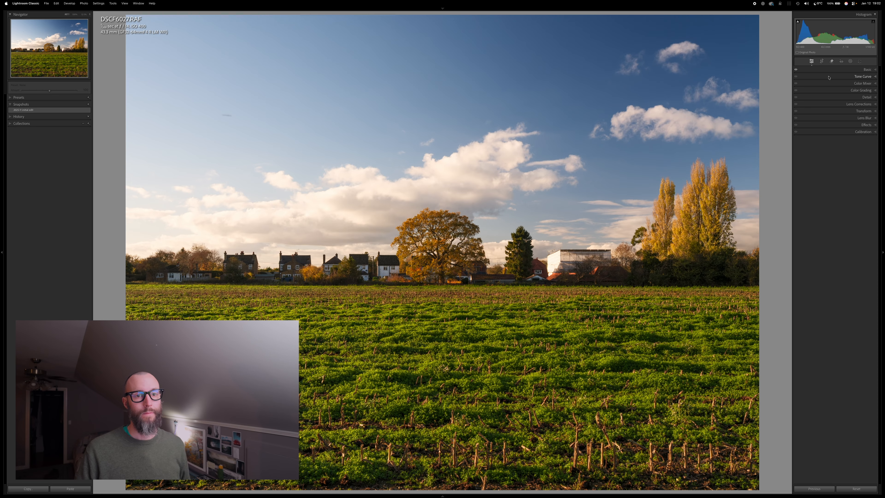
click(828, 77)
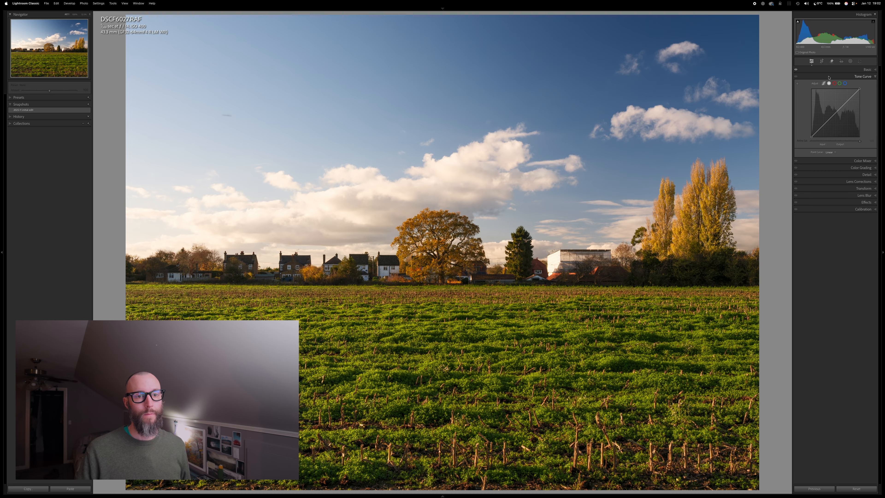
click(820, 129)
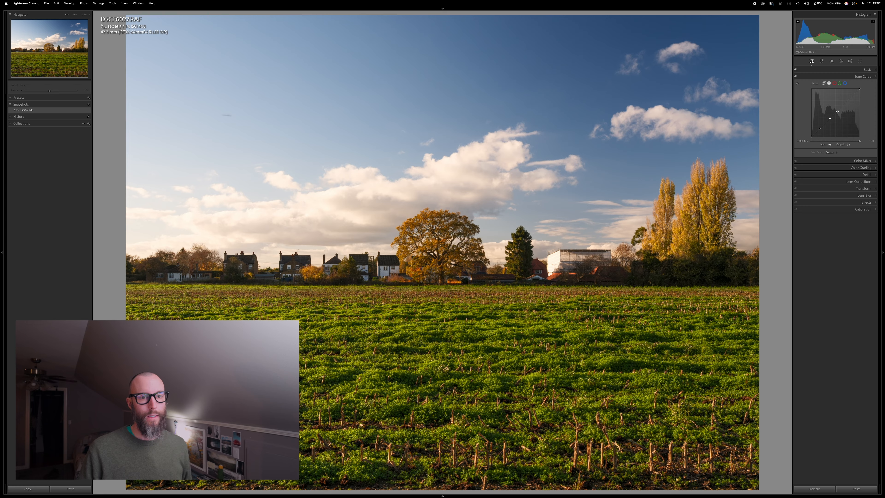
click(847, 101)
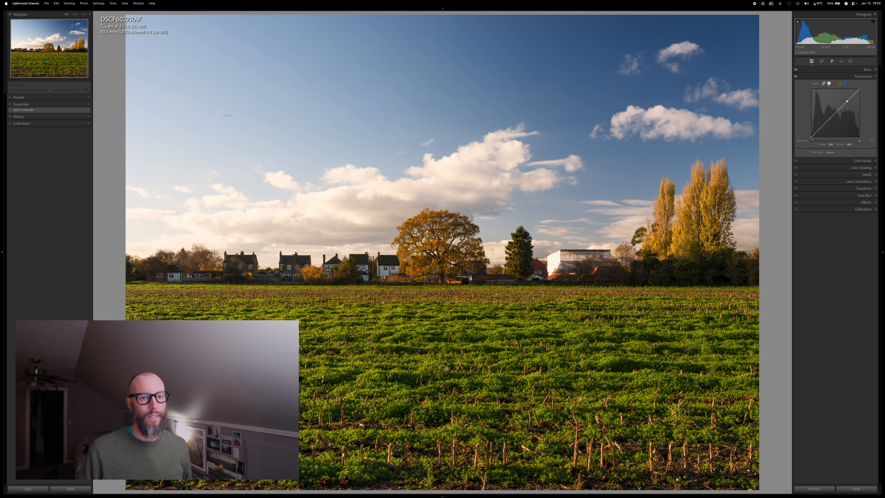
drag(811, 136, 812, 136)
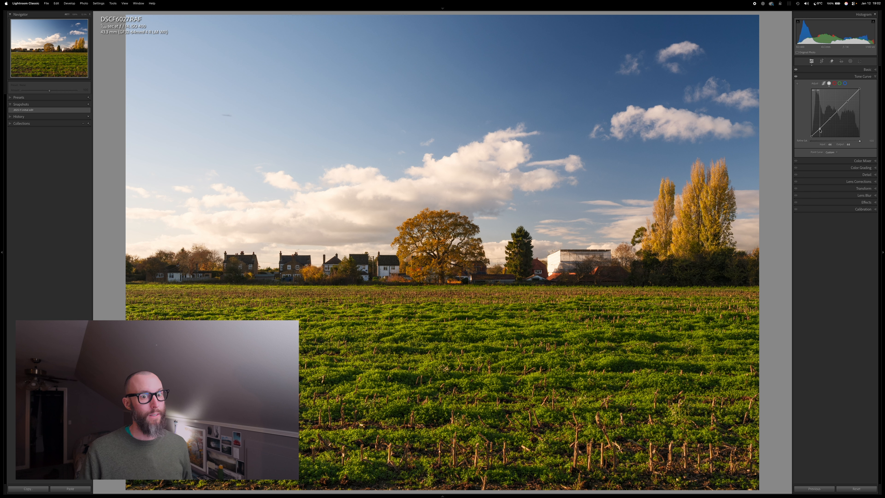
drag(819, 129, 820, 129)
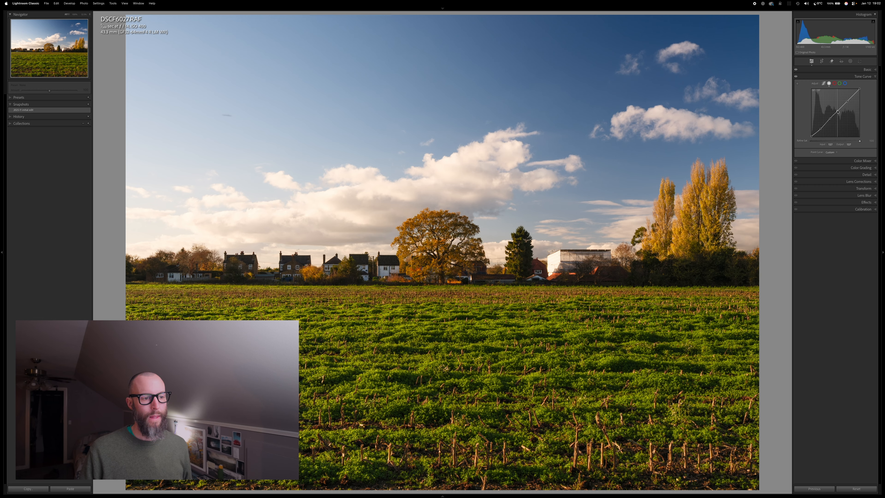
drag(837, 111, 839, 109)
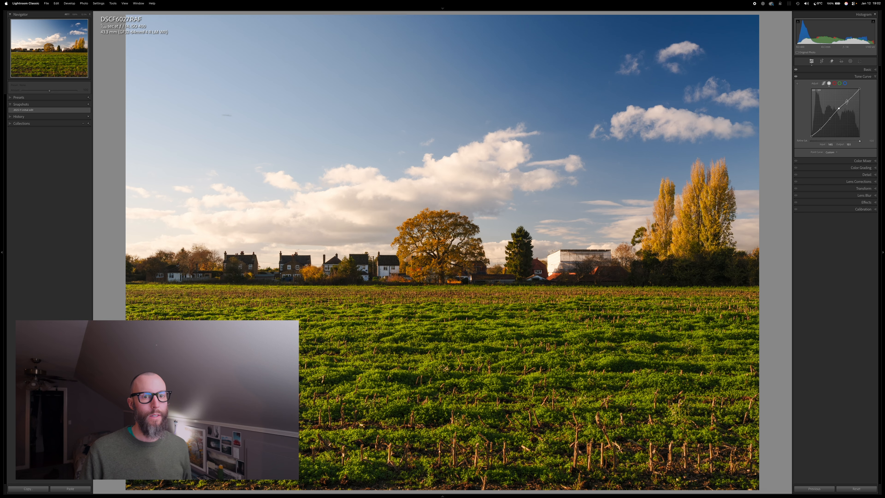
drag(846, 101, 848, 100)
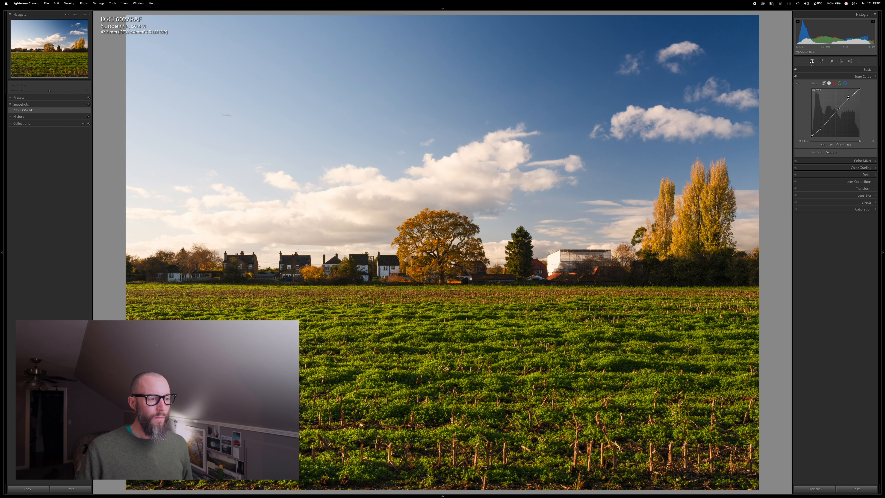
Step: Check which areas the Red hue affects in the Color Mixer and shift it slightly to the negative side
click(844, 162)
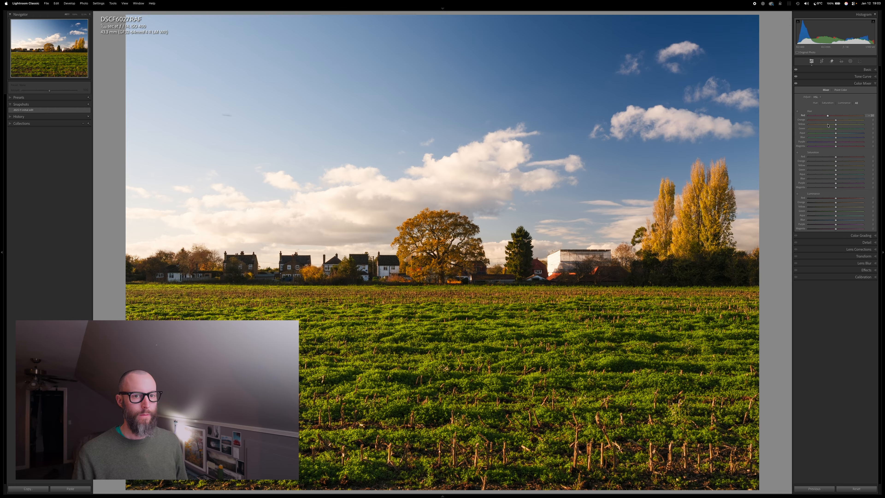
drag(834, 124, 814, 129)
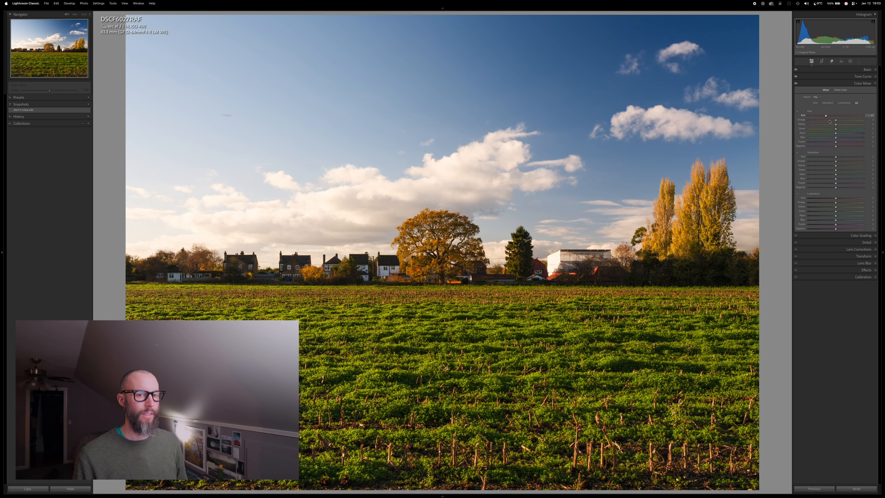
drag(827, 121, 828, 118)
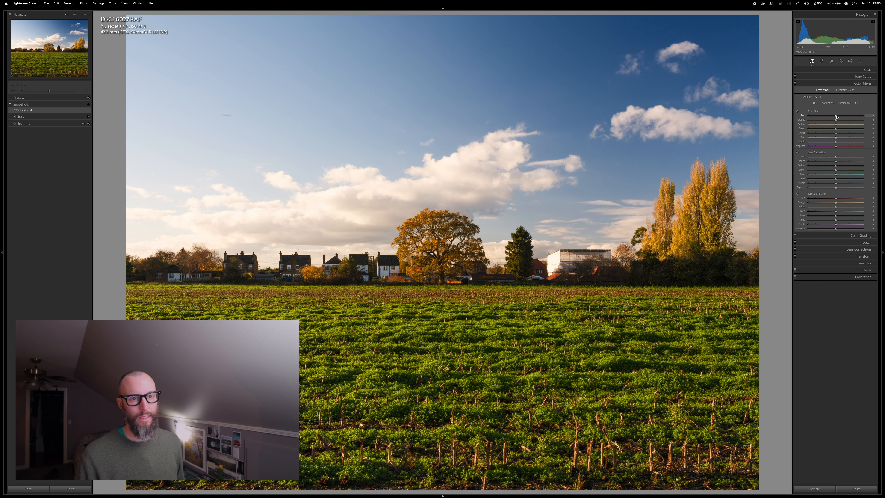
drag(836, 117, 835, 118)
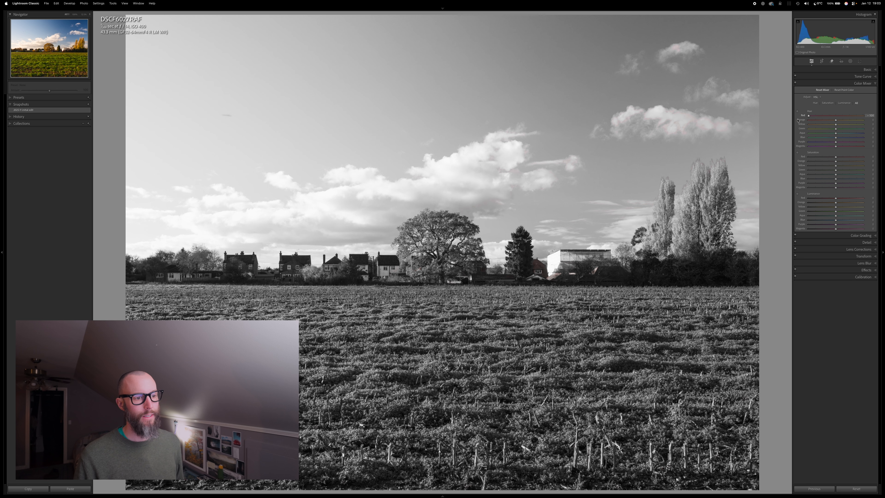
drag(862, 115, 829, 120)
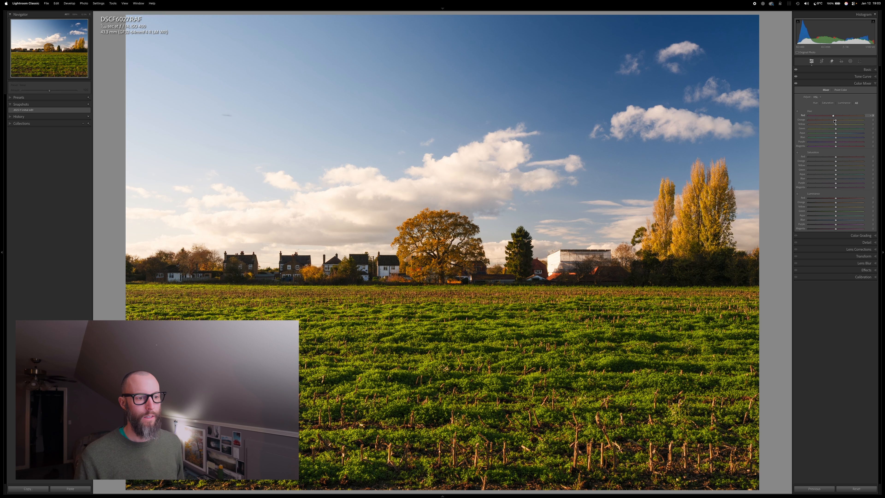
drag(833, 121, 834, 120)
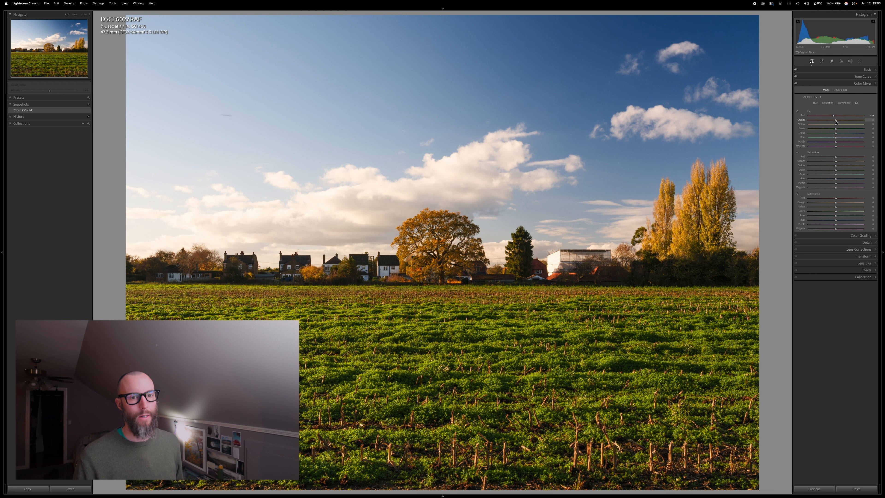
Step: Shift the Orange, Yellow and Green hues slightly to the negative side, testing Orange and Green in the positive direction
drag(835, 121, 843, 124)
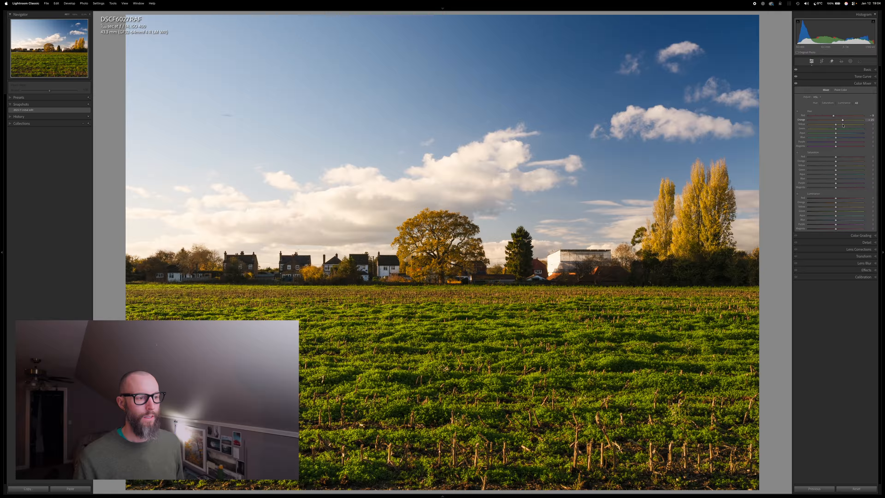
drag(843, 126, 834, 127)
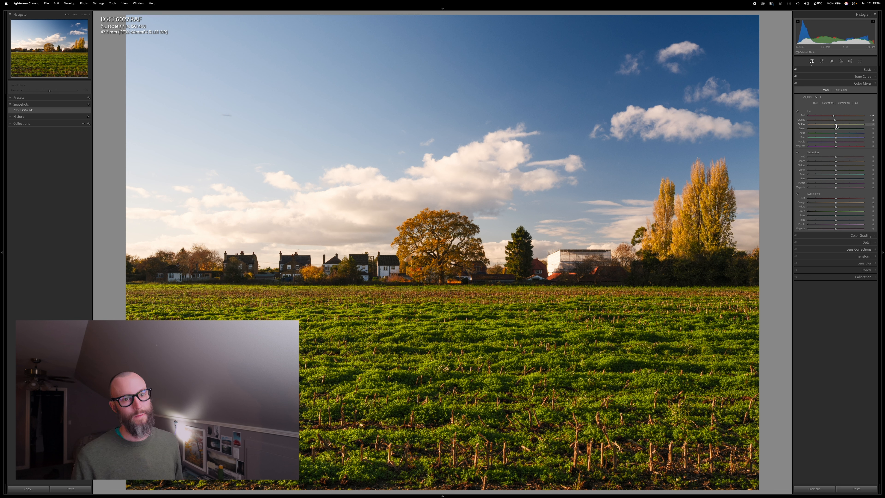
mouse_move(836, 126)
mouse_down()
mouse_move(824, 126)
mouse_move(835, 129)
mouse_up()
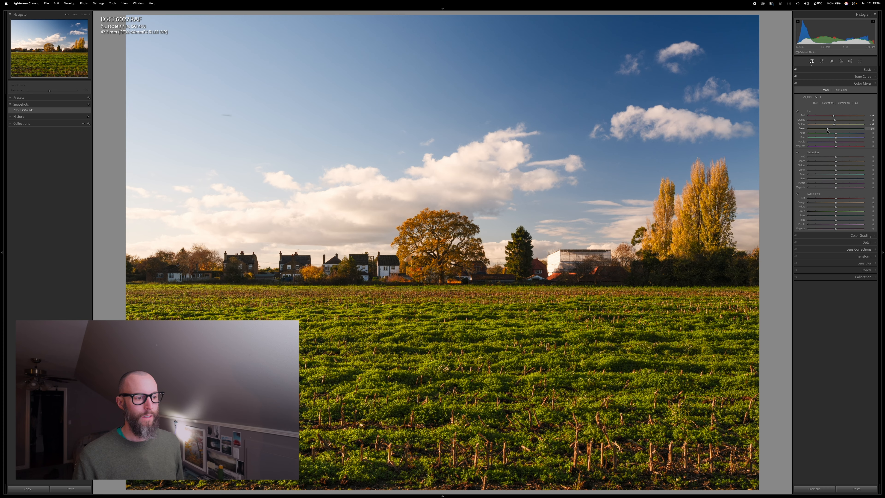
drag(839, 132, 871, 131)
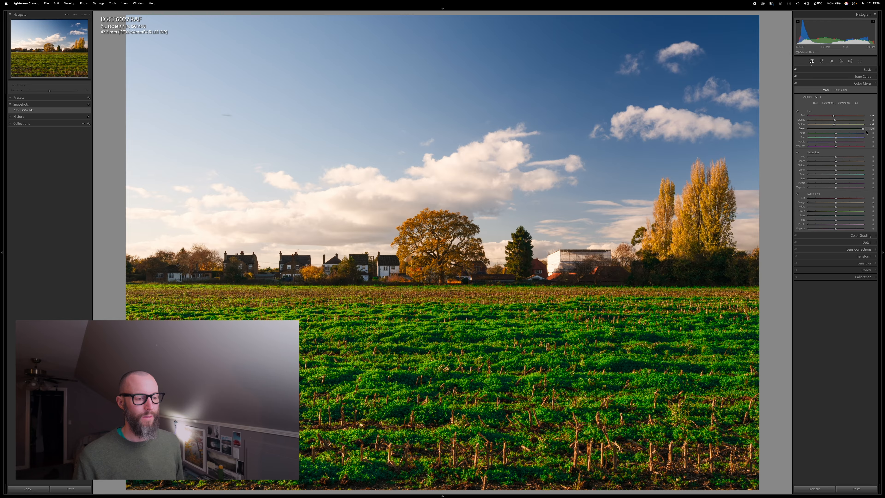
drag(854, 134, 849, 136)
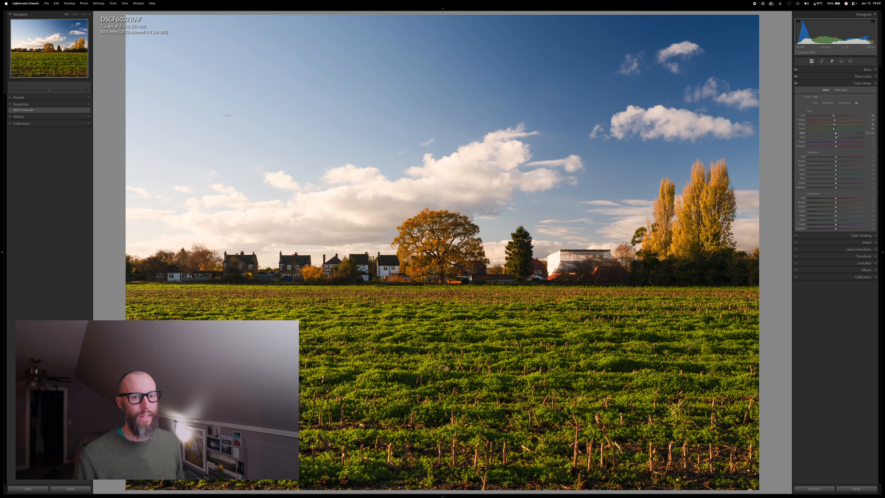
Step: Check which areas the Aqua, Purple and Magenta hues affect and shift the Blue hue slightly to the positive side
alt+click(835, 134)
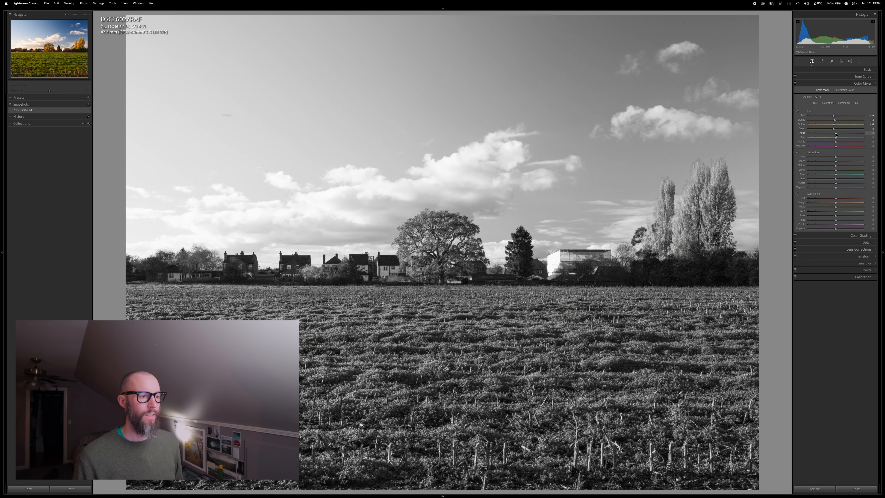
mouse_move(821, 136)
mouse_down()
mouse_move(859, 133)
mouse_move(830, 134)
mouse_up()
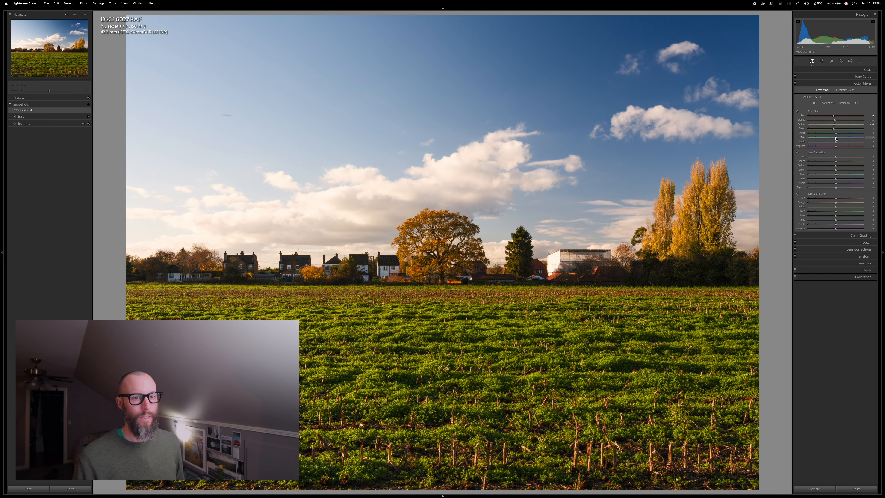
drag(835, 138, 835, 138)
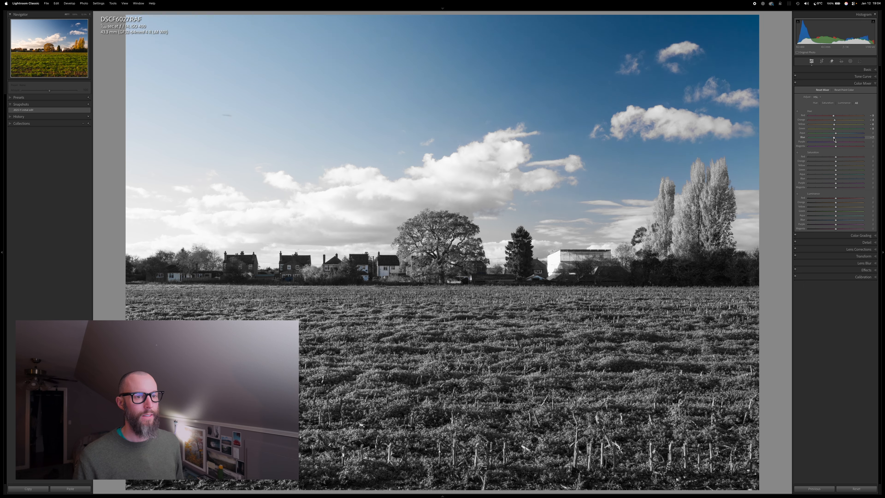
drag(822, 142, 833, 142)
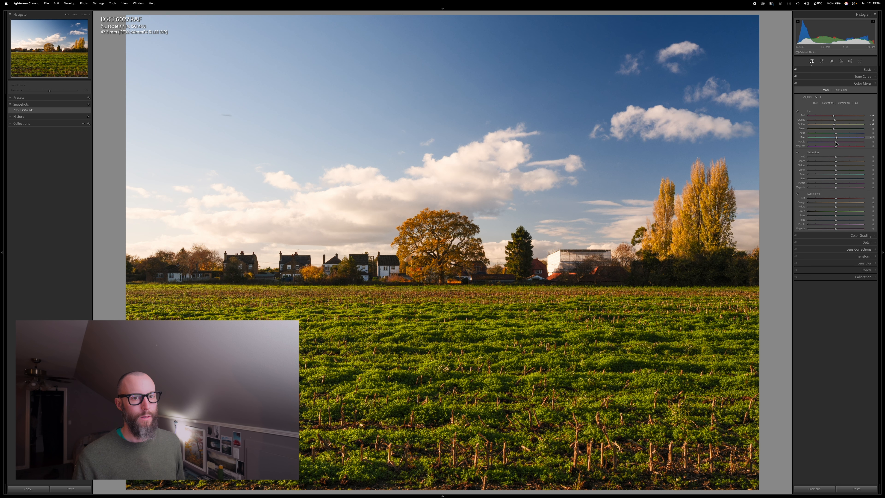
drag(837, 143, 836, 143)
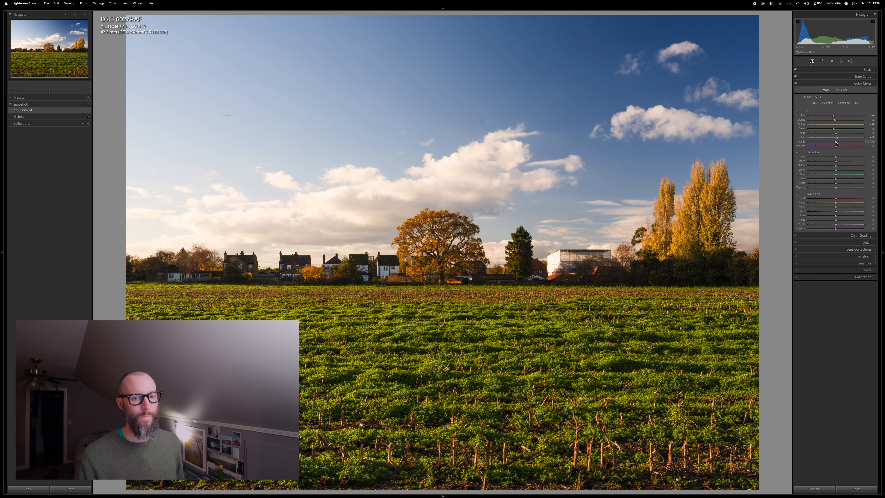
alt+click(835, 143)
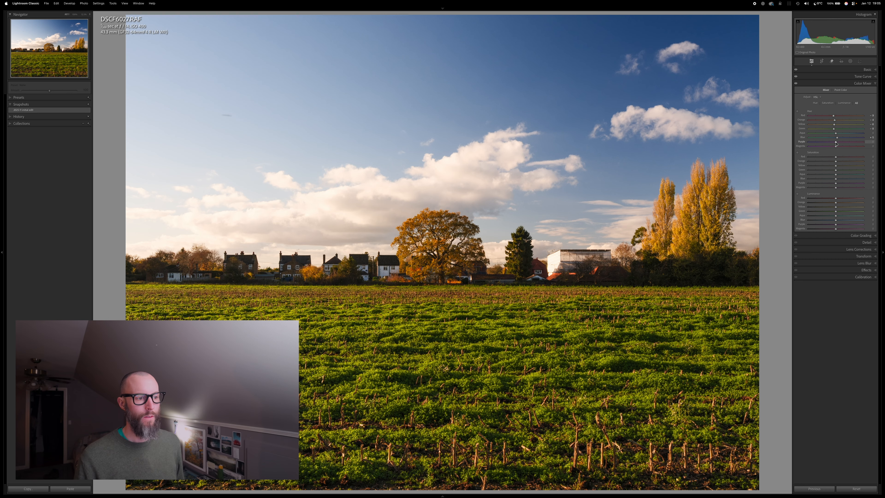
alt+click(836, 146)
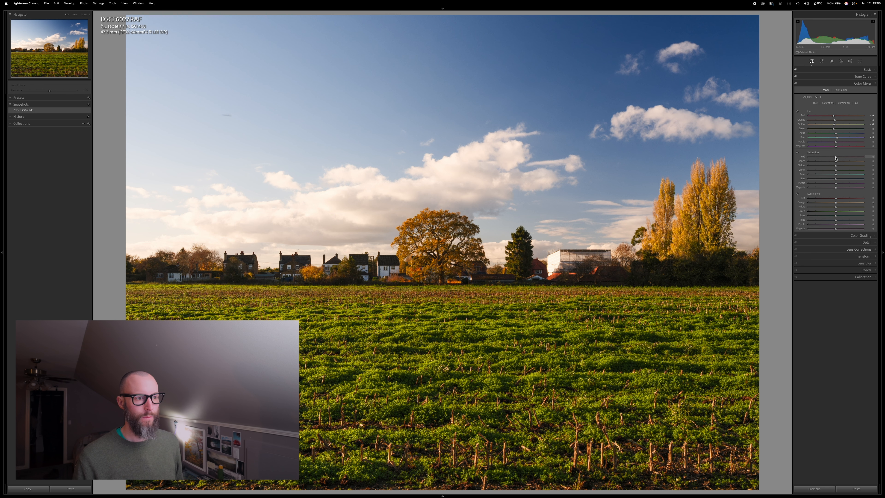
Step: Check the affected areas and slightly raise the Red, Orange and Yellow saturation in the Color Mixer
alt+click(836, 157)
drag(832, 160, 853, 159)
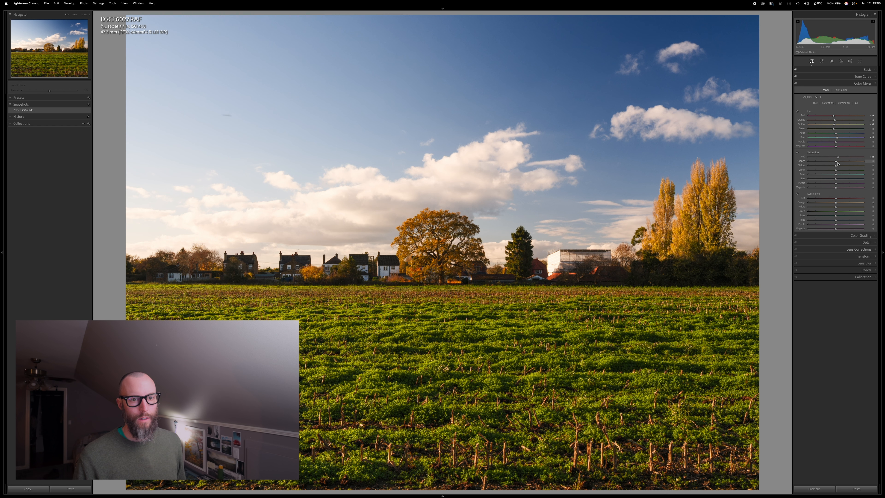
alt+click(835, 162)
mouse_move(842, 163)
mouse_down()
mouse_move(827, 164)
mouse_move(844, 164)
mouse_move(829, 164)
mouse_move(836, 165)
mouse_up()
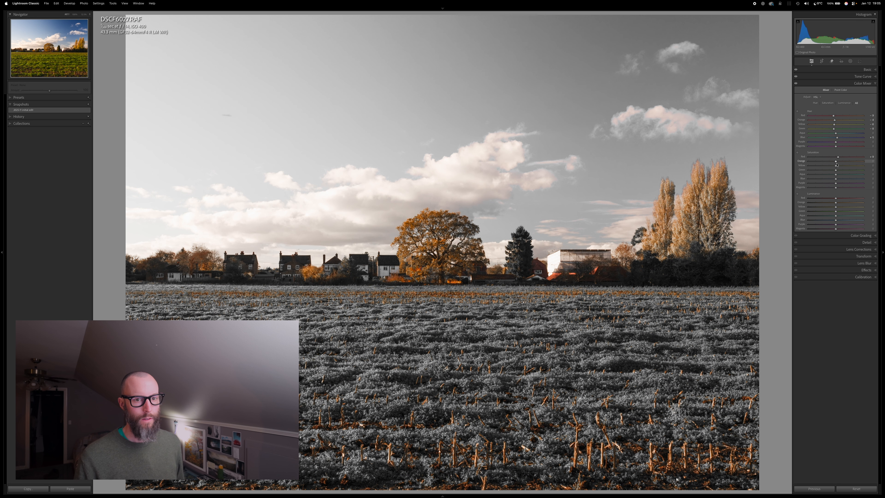
mouse_move(835, 166)
mouse_down()
mouse_move(849, 166)
mouse_move(839, 167)
mouse_up()
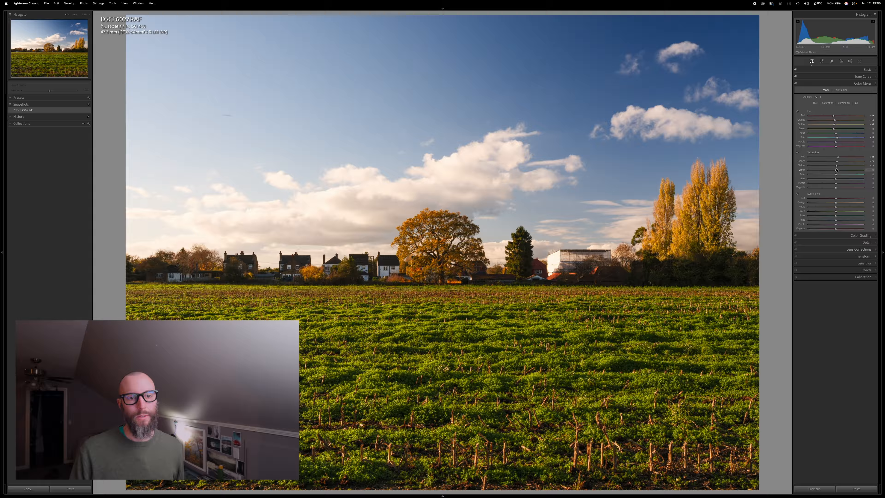
Step: Lower the Green saturation a little and fine-tune the saturation of the cooler colours
mouse_move(835, 170)
mouse_down()
mouse_move(812, 186)
mouse_move(832, 185)
mouse_up()
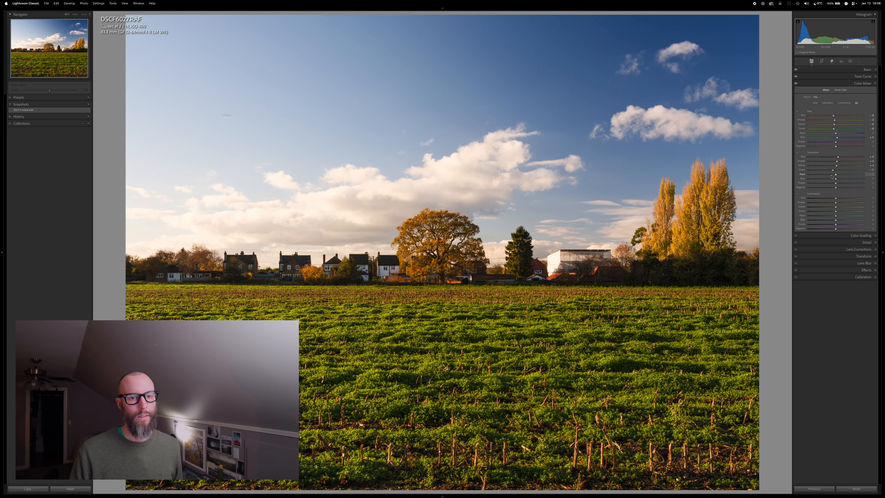
mouse_move(826, 181)
mouse_down()
mouse_move(815, 182)
mouse_move(852, 180)
mouse_move(825, 182)
mouse_move(833, 183)
mouse_up()
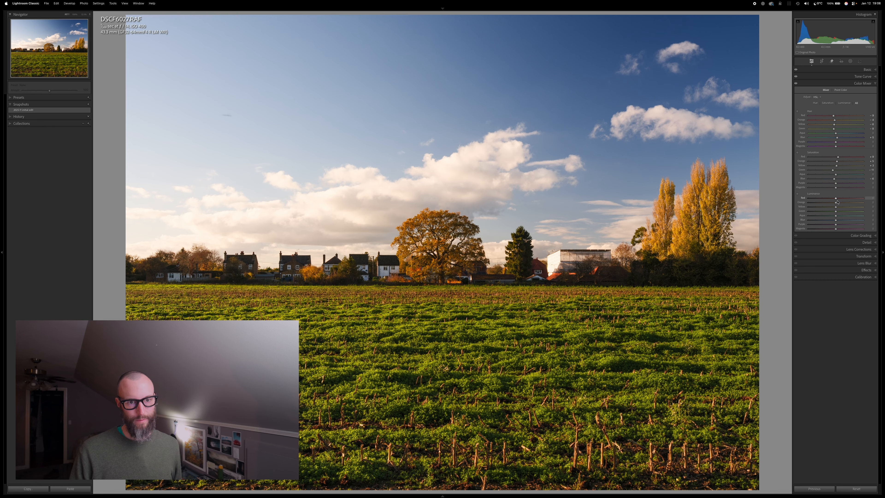
Step: Raise the Red, Orange and Blue luminance slightly, fine-tune Yellow and darken the Green luminance
drag(851, 200, 837, 205)
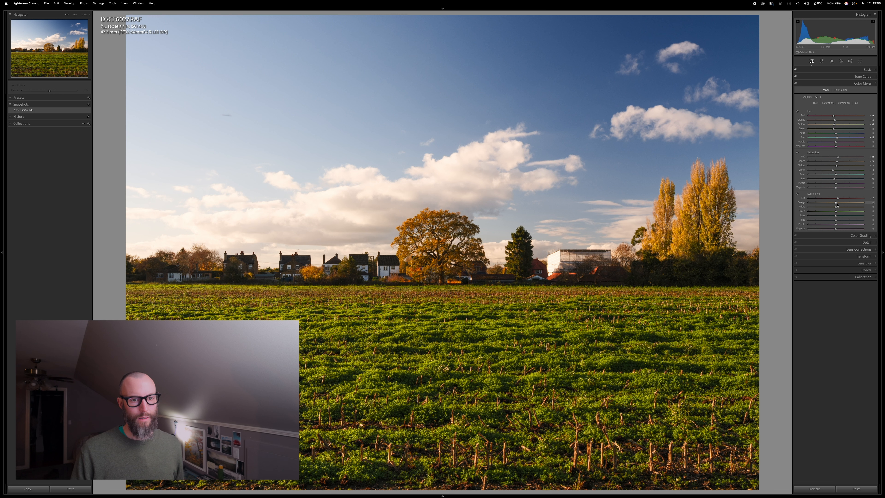
drag(837, 204, 836, 205)
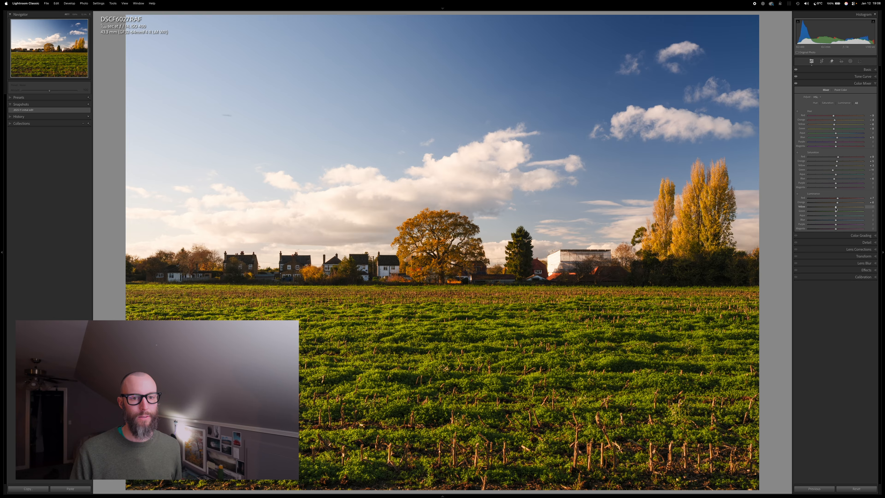
drag(835, 208, 839, 208)
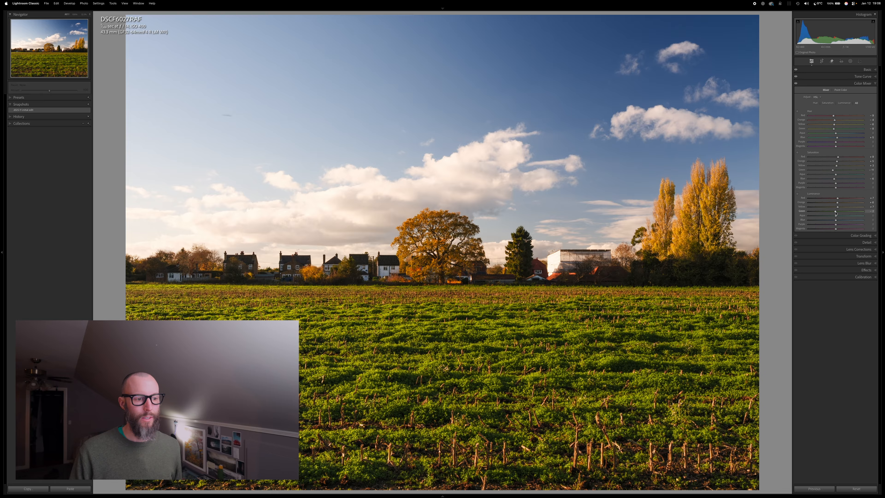
drag(835, 213, 821, 216)
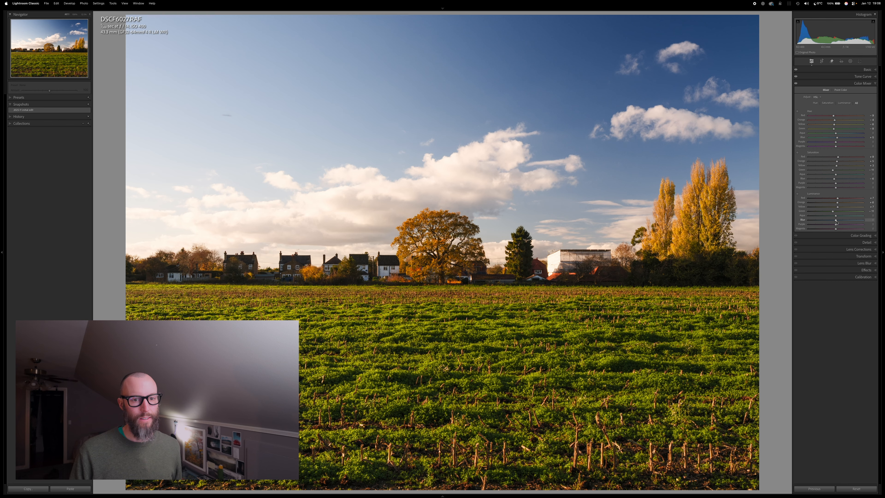
mouse_move(836, 222)
mouse_down()
mouse_move(855, 223)
mouse_move(842, 223)
mouse_up()
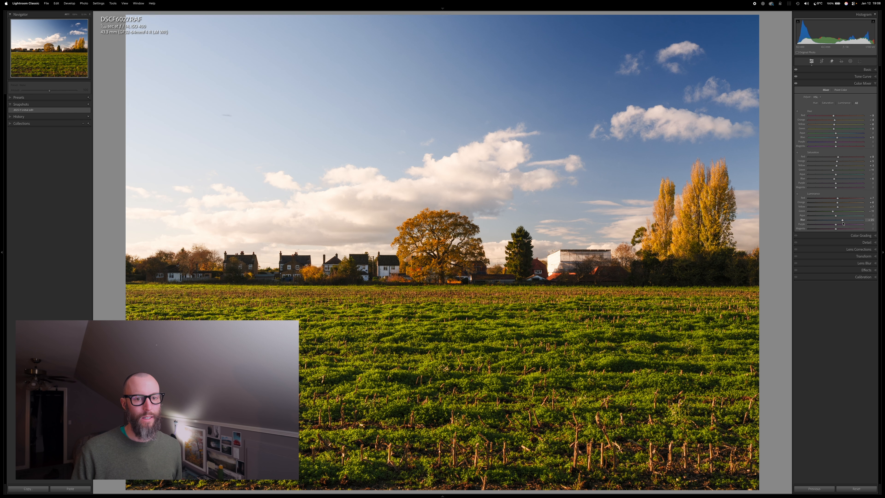
Step: Give the shadows a subtle cool blue tint in Color Grading
click(838, 236)
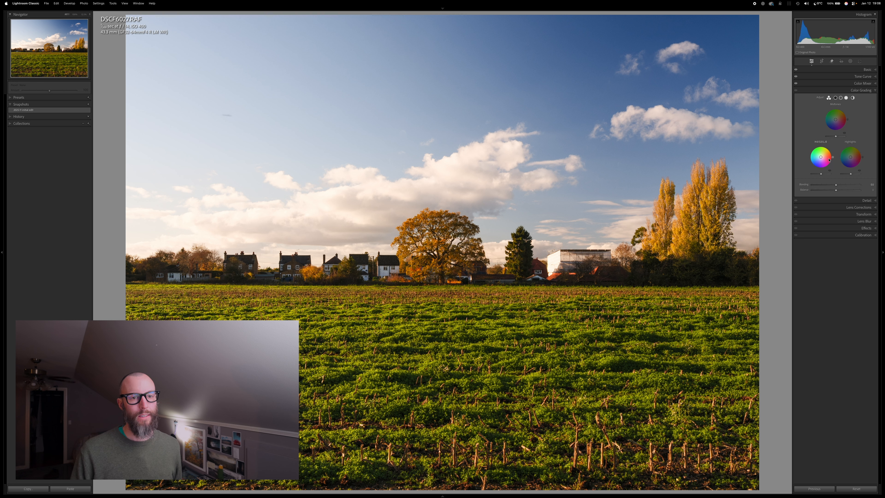
click(823, 143)
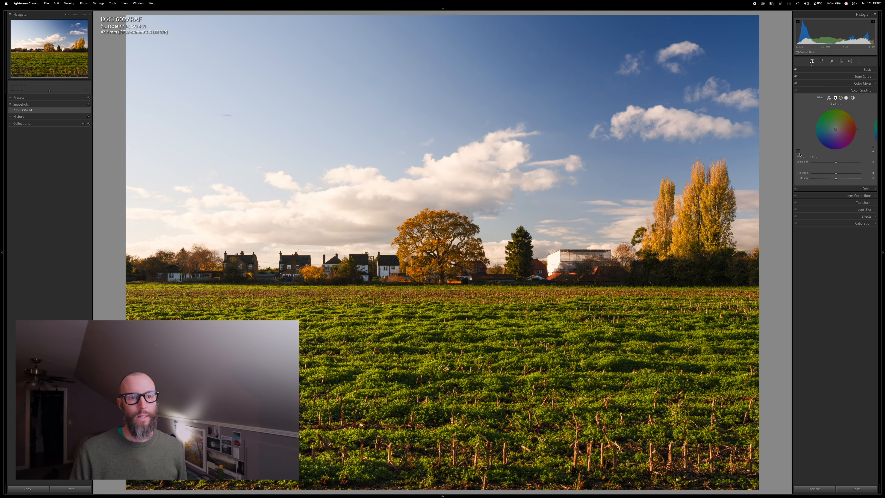
click(832, 130)
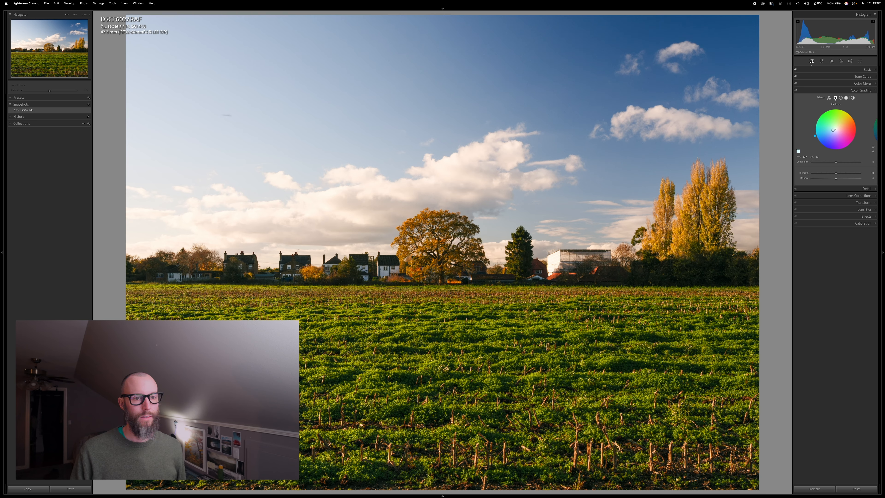
drag(833, 130, 833, 130)
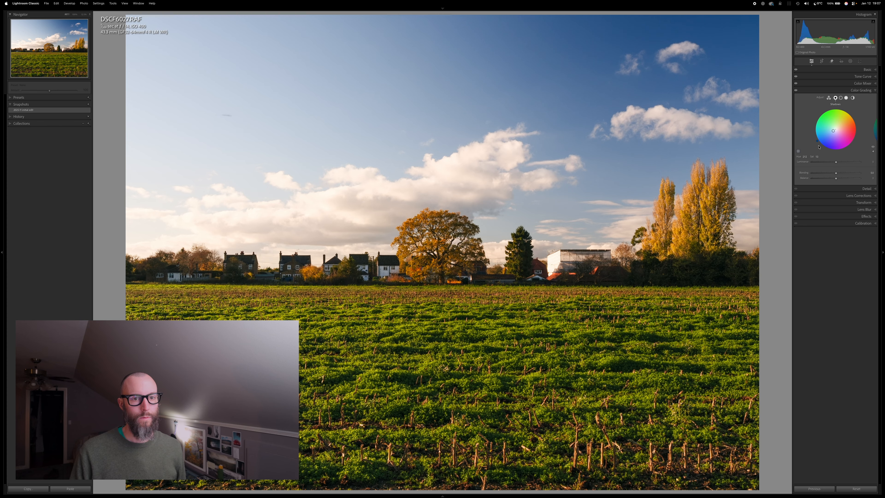
Step: Tint the midtones with a warm custom colour and shift it slightly towards orange-red
click(840, 98)
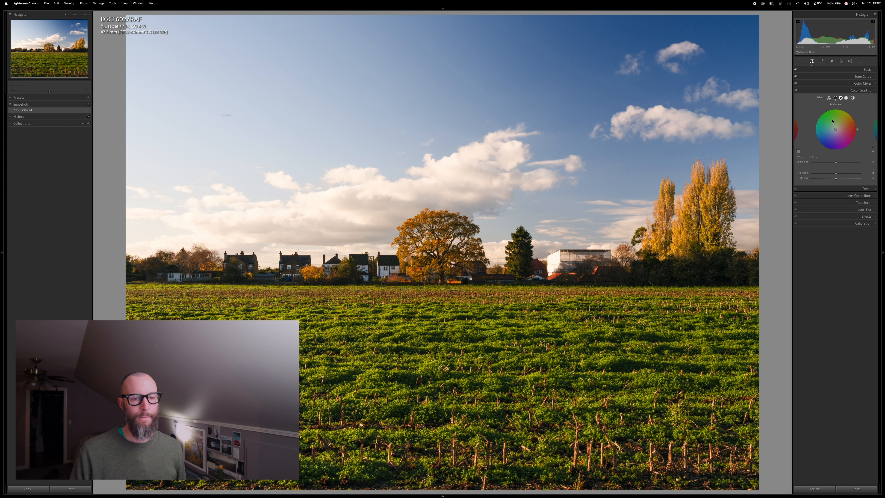
click(798, 151)
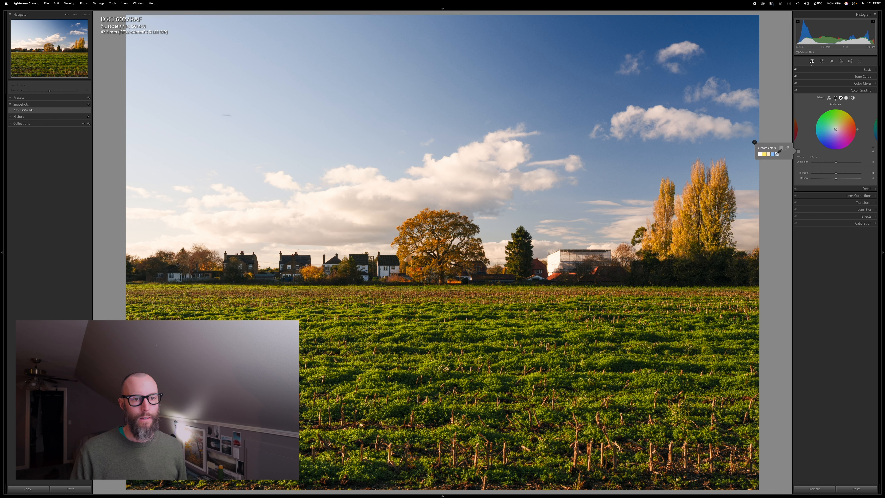
click(768, 155)
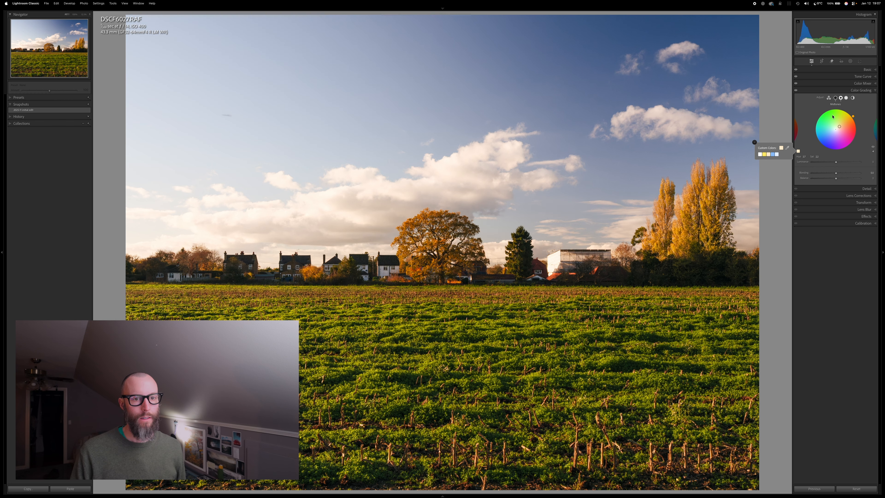
mouse_move(839, 128)
mouse_down()
mouse_move(848, 111)
mouse_move(840, 108)
mouse_move(856, 123)
mouse_up()
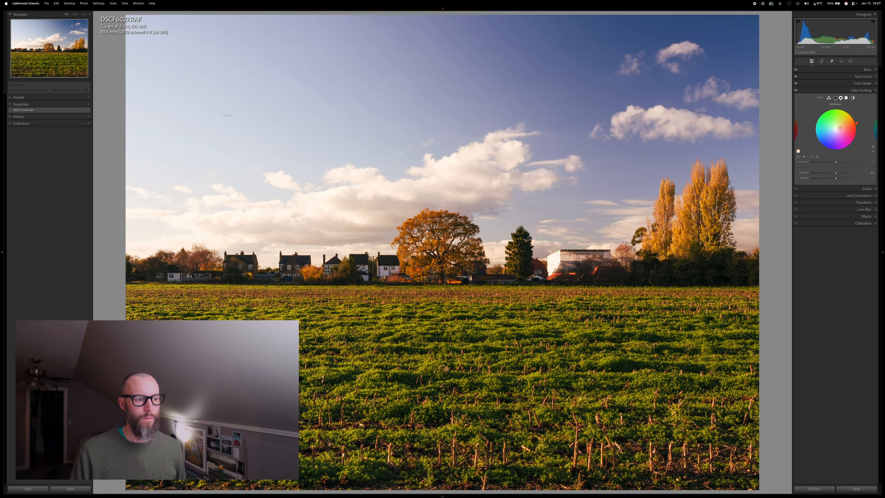
Step: Give the highlights a faint warm orange tint and test their luminance in Color Grading
click(845, 97)
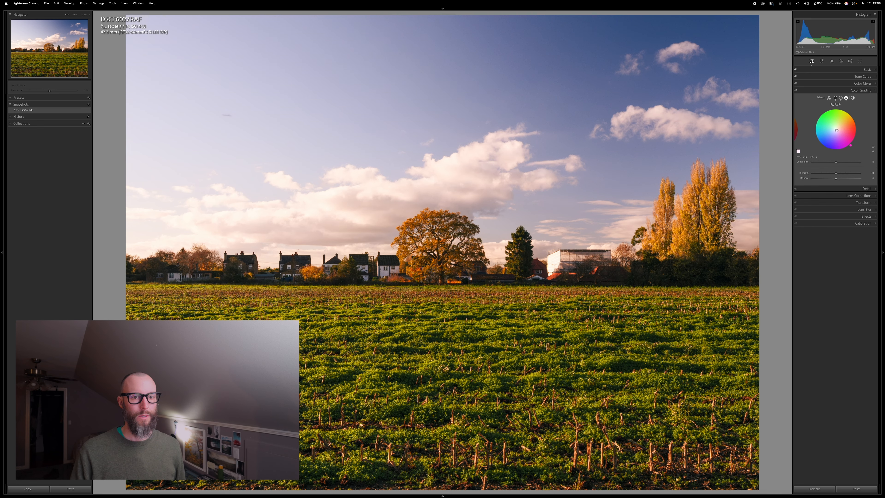
drag(850, 145, 834, 127)
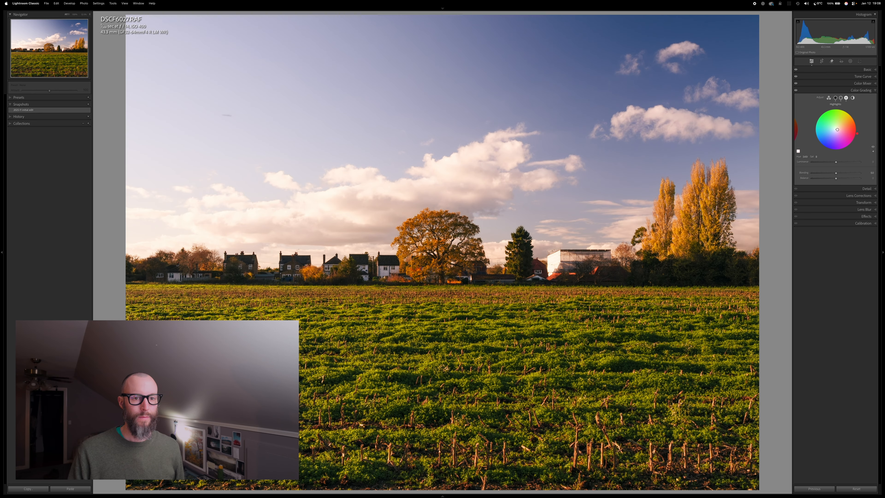
drag(837, 130, 837, 129)
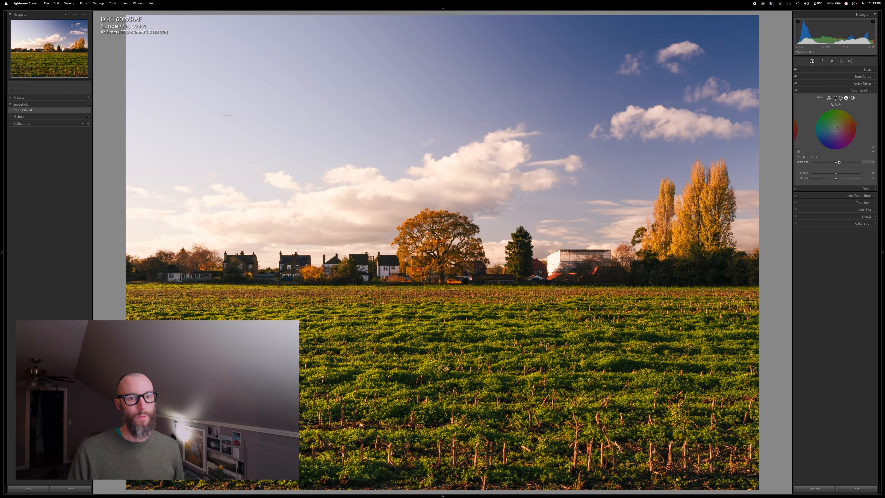
mouse_move(835, 162)
mouse_down()
mouse_move(822, 162)
mouse_move(840, 165)
mouse_up()
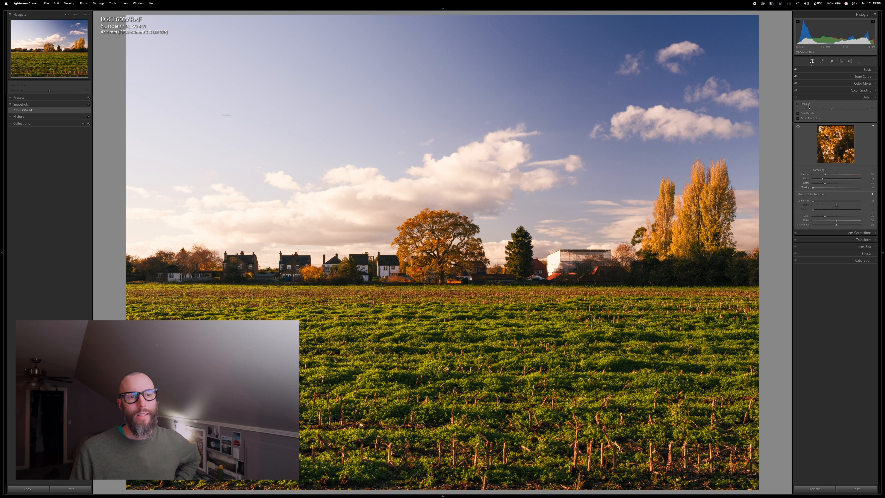
Step: Enable Denoise for the photo in the Detail settings
click(808, 106)
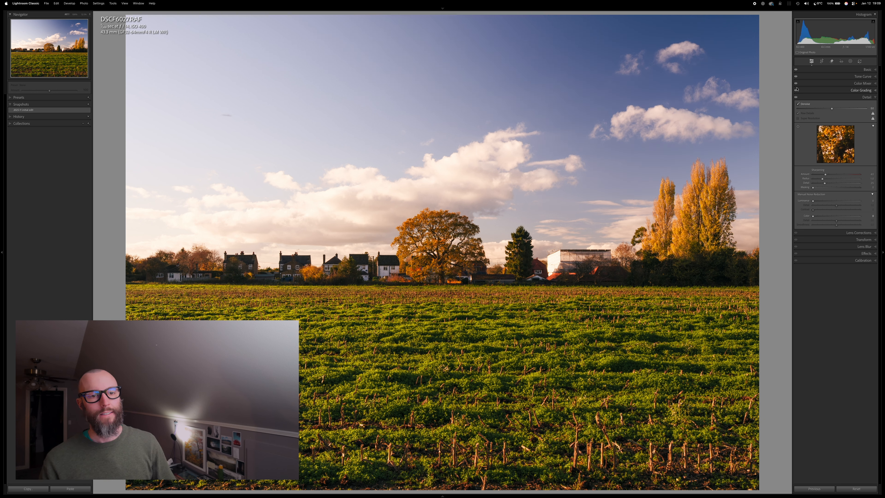
Step: Raise the sharpening amount moderately in the Detail settings, judging the effect on the large oak tree
click(467, 261)
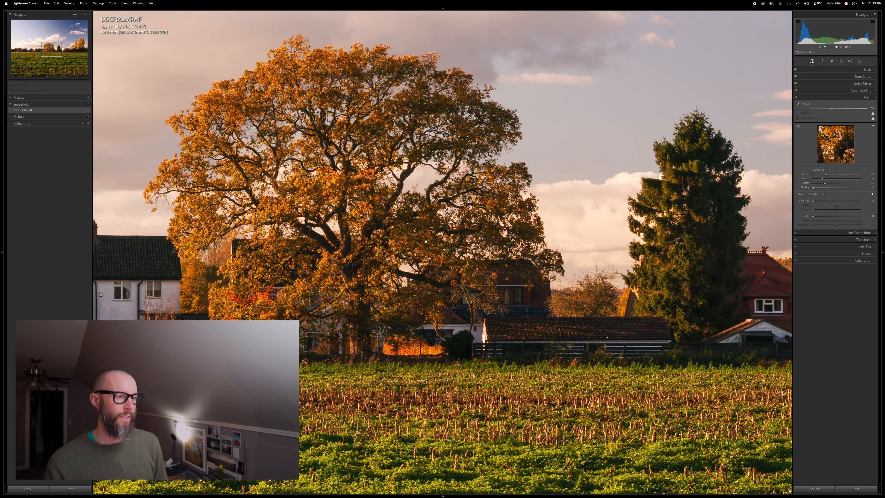
drag(426, 242, 480, 283)
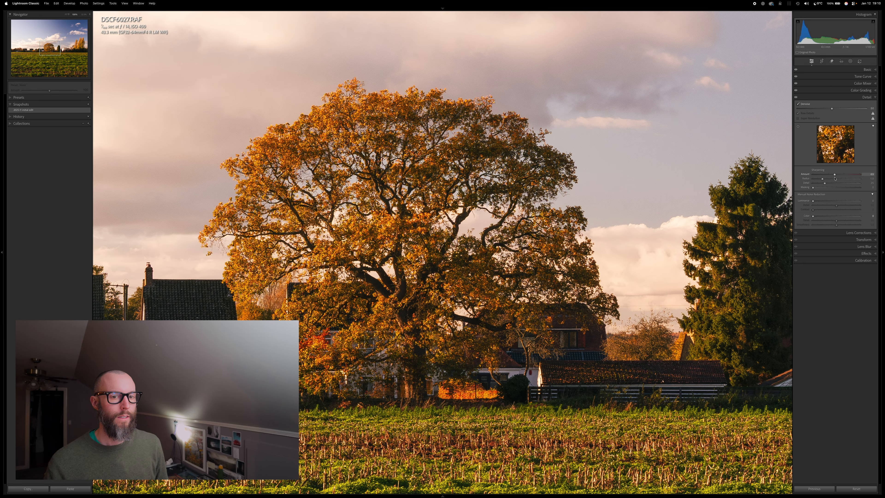
drag(834, 177, 834, 178)
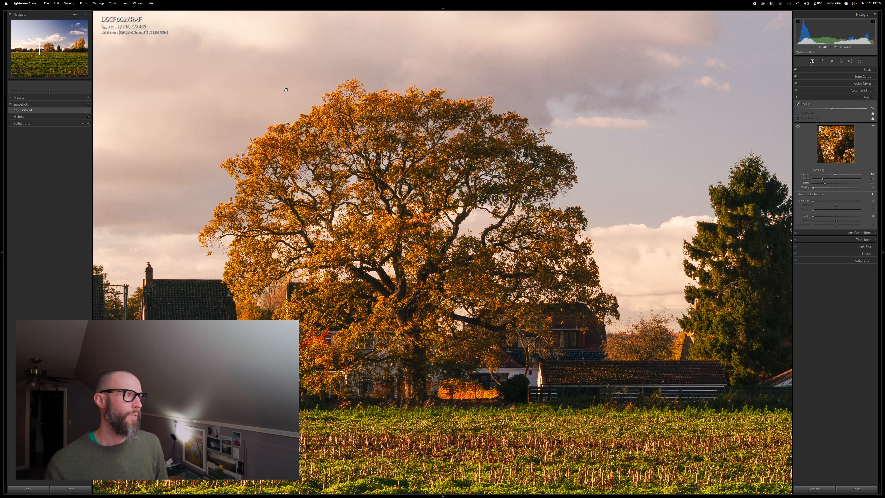
Step: Magnify the oak's leaves, compare low and high sharpening radius settings, and set the radius slightly above its starting level
click(84, 14)
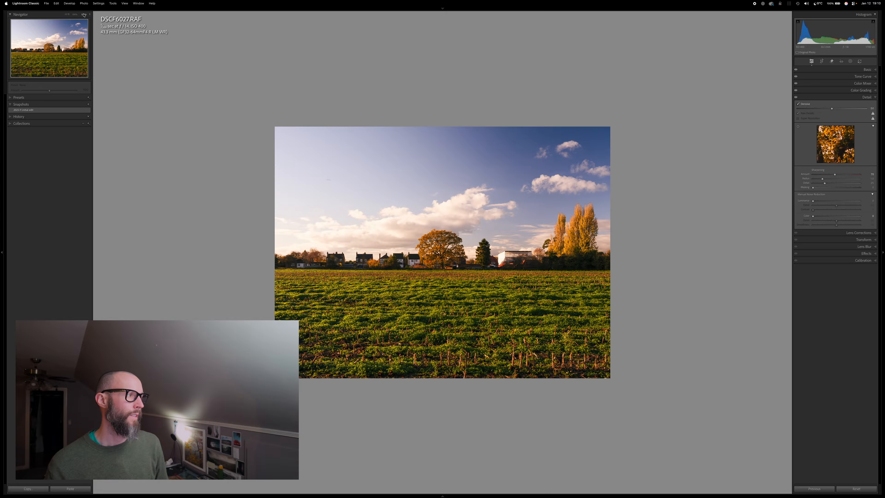
click(84, 14)
click(91, 66)
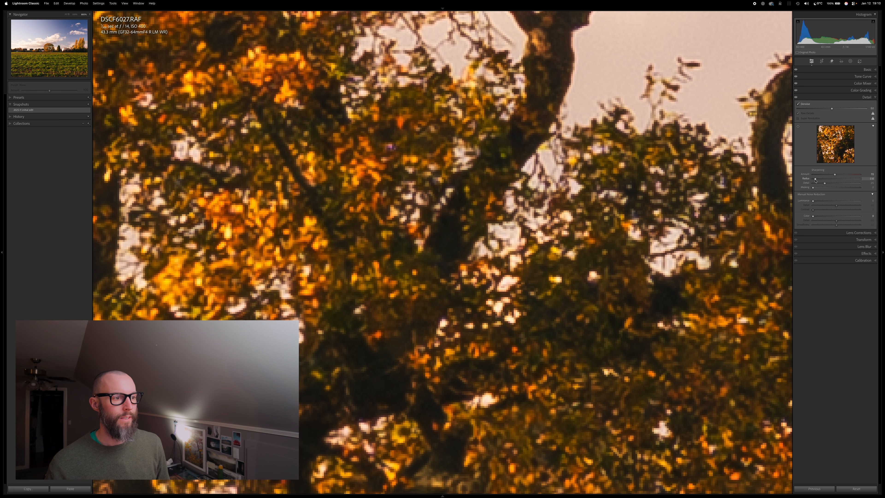
click(851, 179)
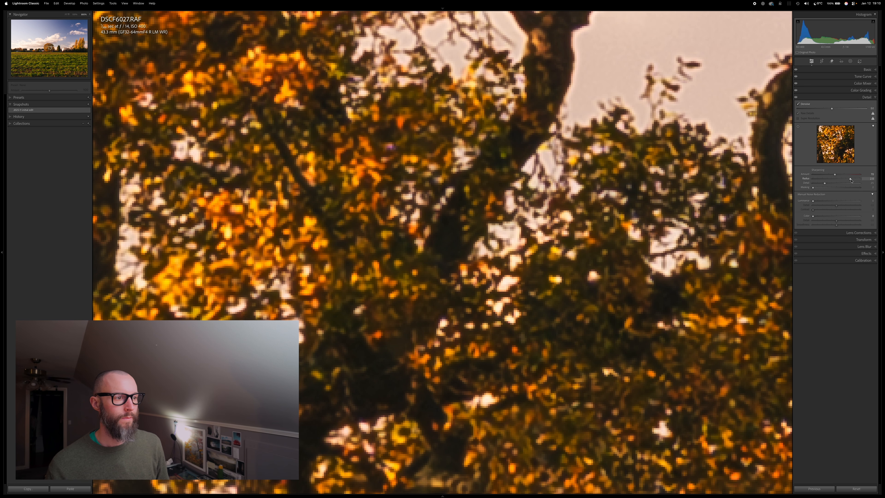
click(825, 179)
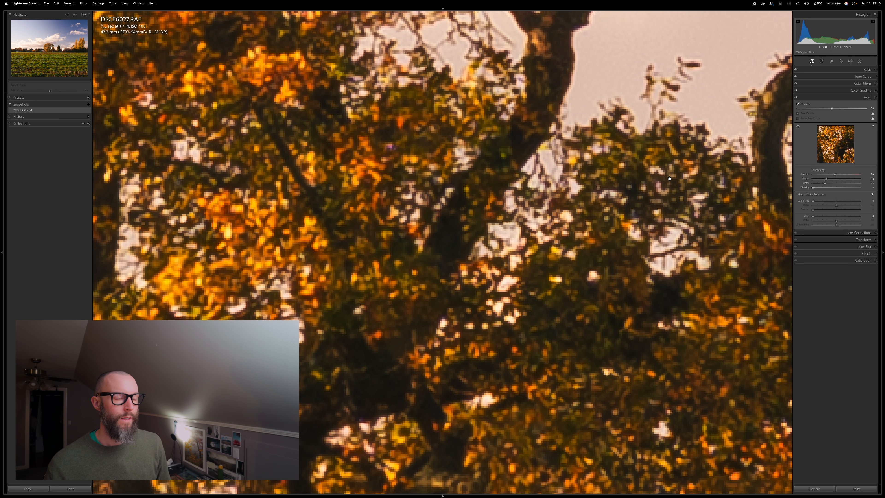
Step: Fine-tune the sharpening radius while checking the oak's trunk and branch edges against the sky at very high magnification
drag(594, 157, 497, 318)
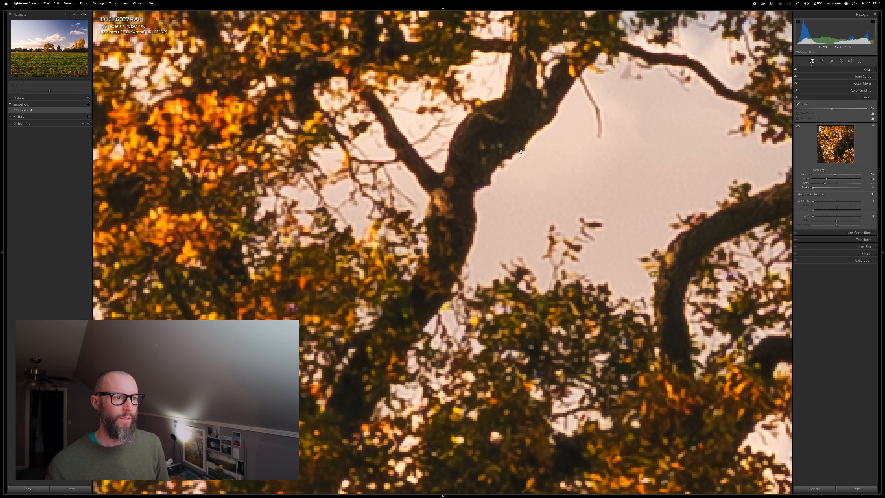
click(89, 15)
click(92, 23)
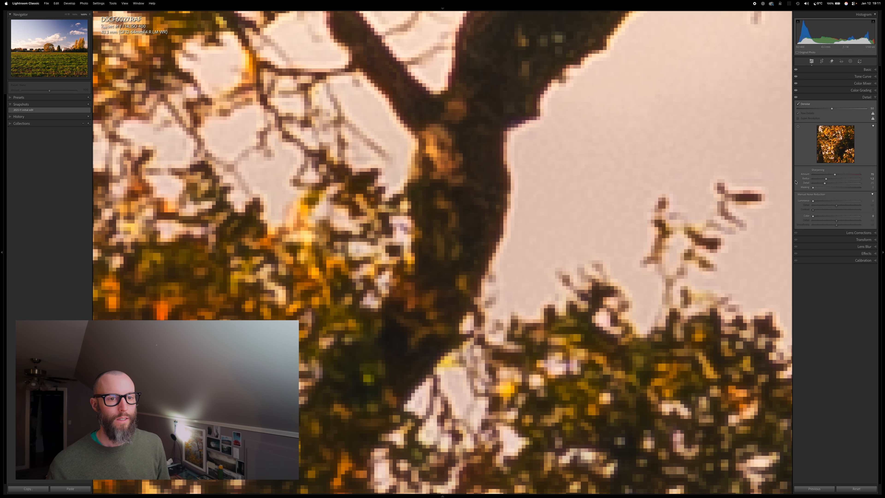
click(822, 180)
drag(823, 181, 821, 180)
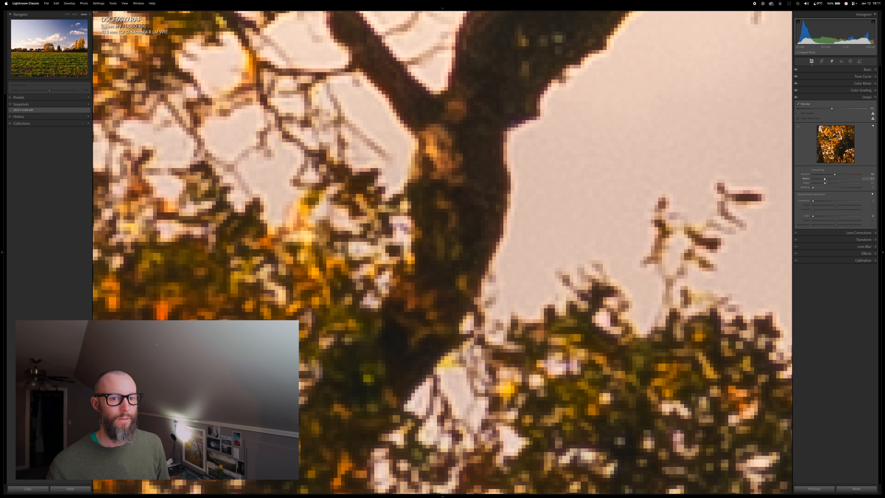
drag(825, 180, 826, 179)
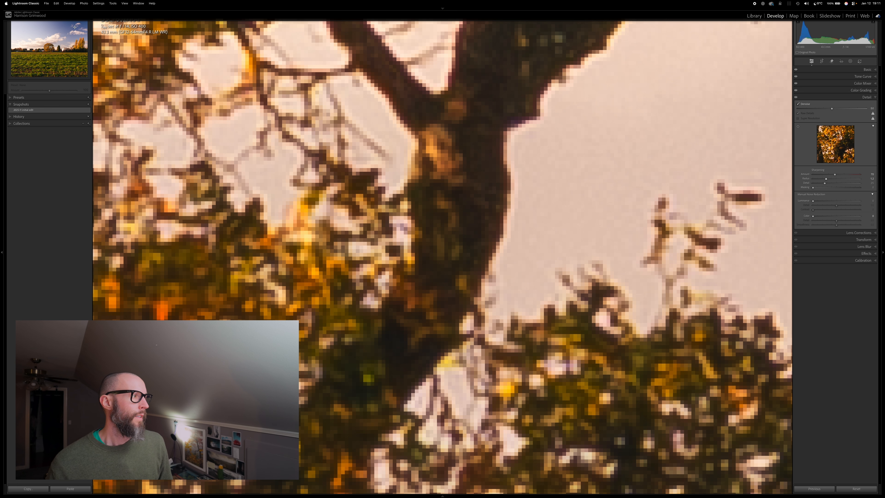
Step: Return to 100% magnification, test the sharpening Detail setting on the oak tree and settle on a low level
click(74, 15)
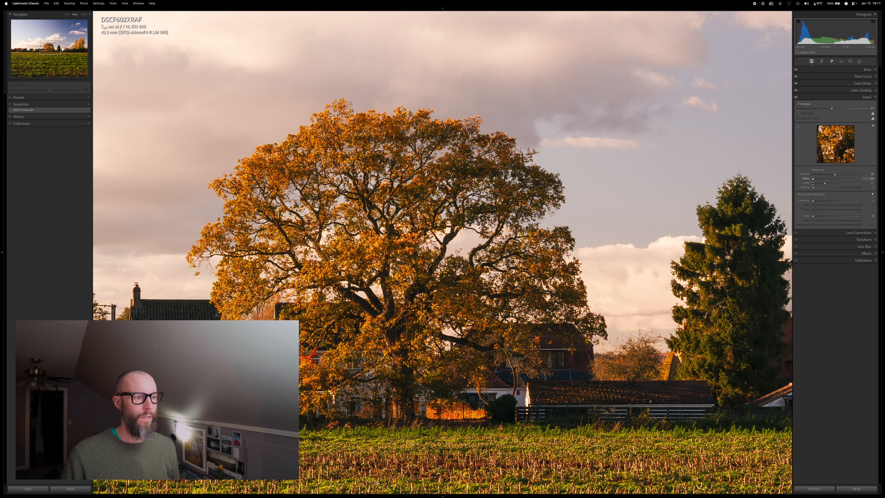
drag(856, 185, 836, 186)
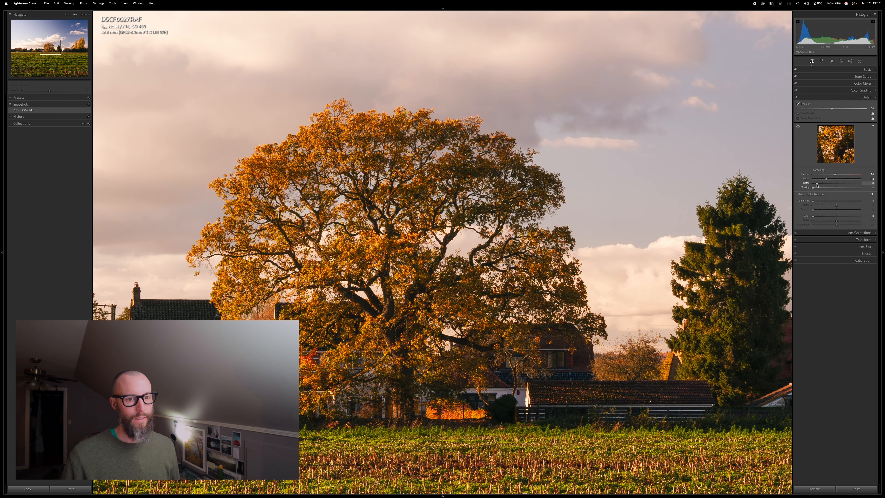
drag(818, 184, 822, 185)
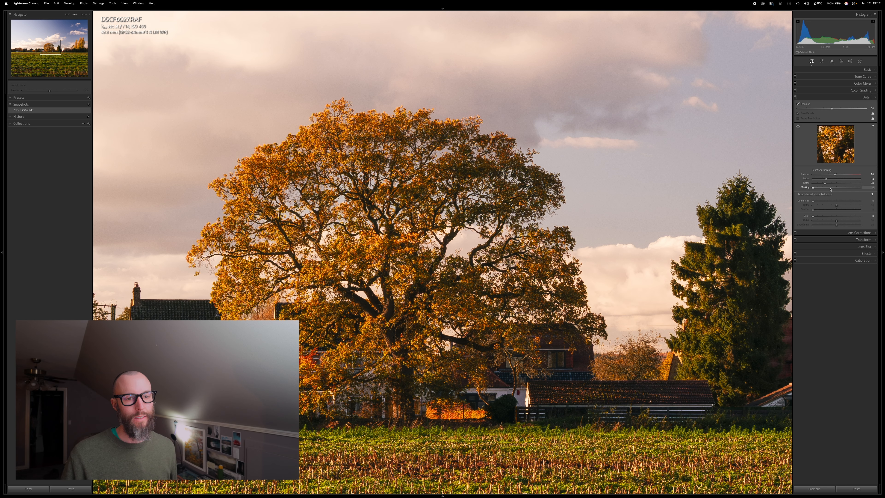
Step: Raise the sharpening masking to a high level to exclude smooth areas such as the sky, checking the poplars and houses
drag(830, 189, 836, 190)
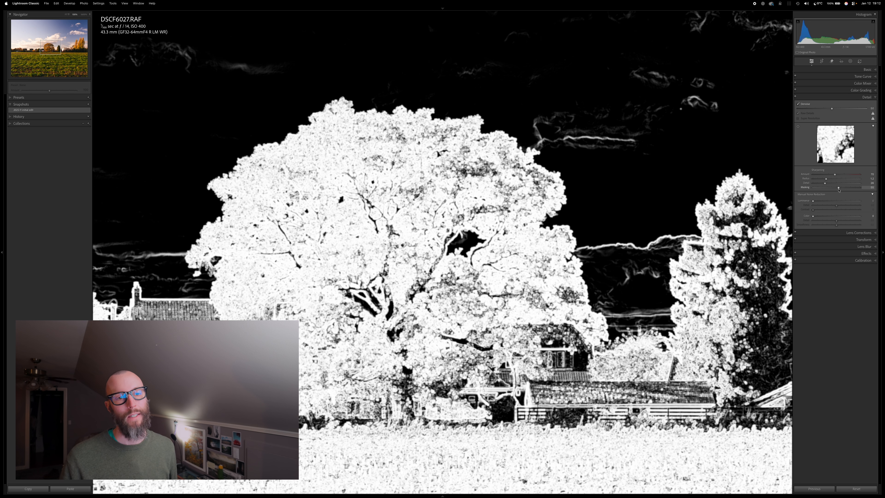
drag(838, 189, 839, 189)
key(z)
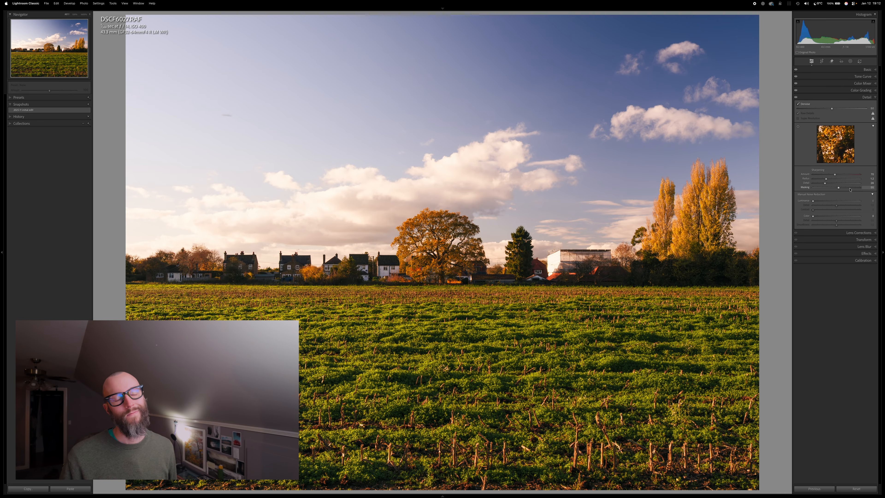
click(678, 204)
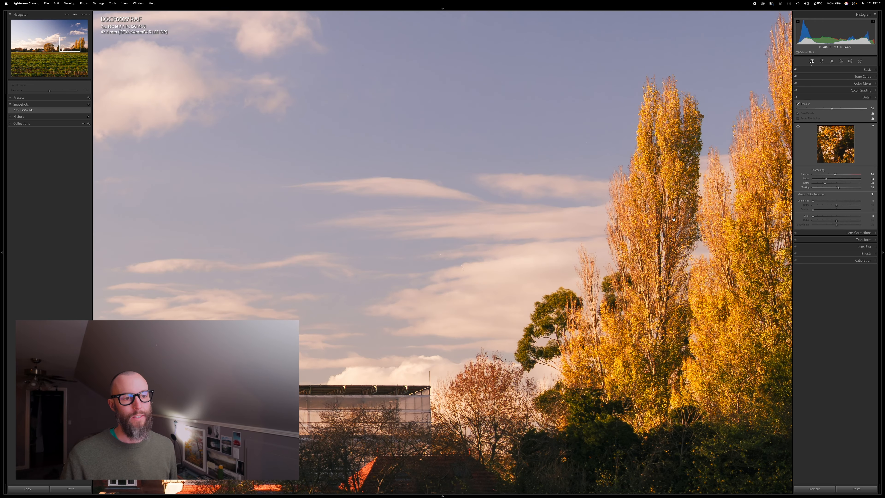
click(638, 240)
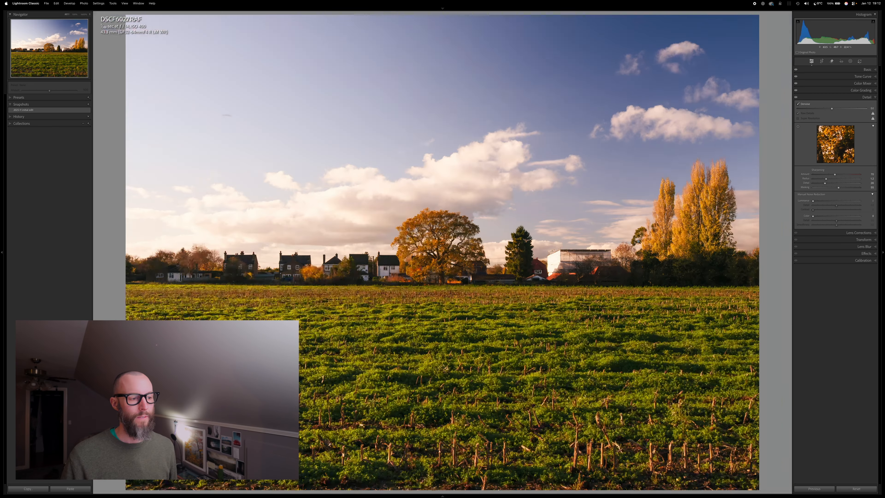
click(372, 270)
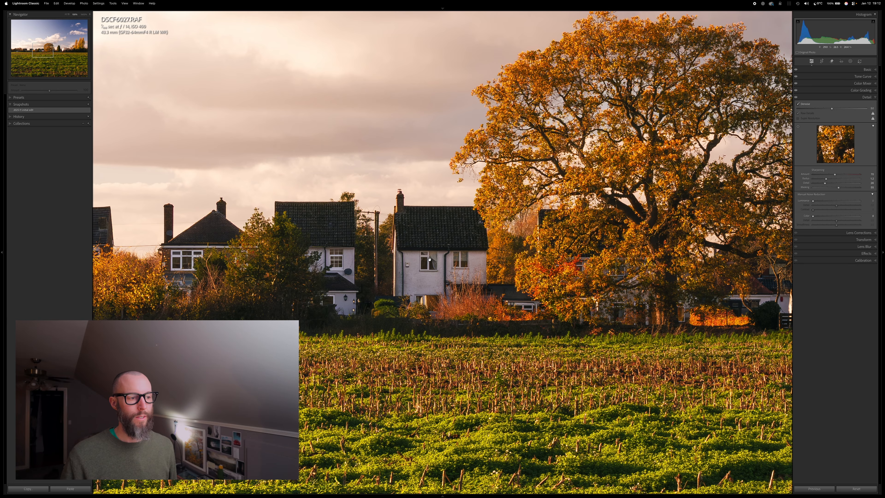
click(437, 270)
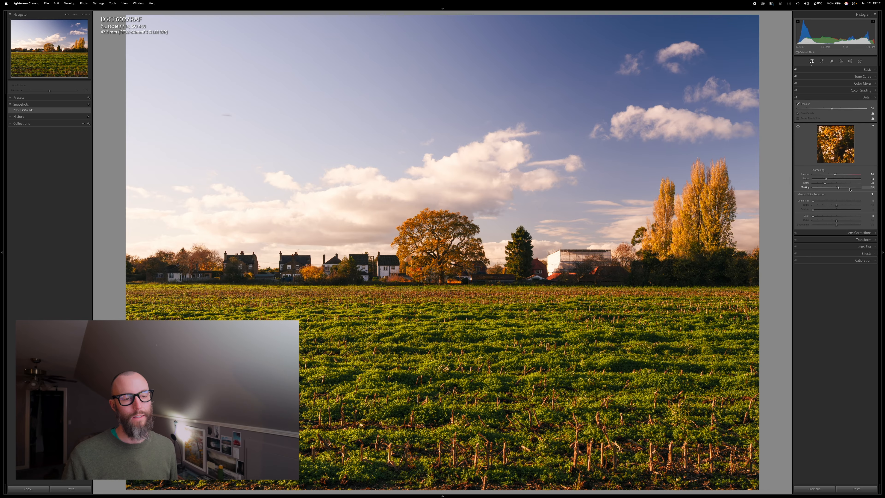
drag(849, 189, 852, 188)
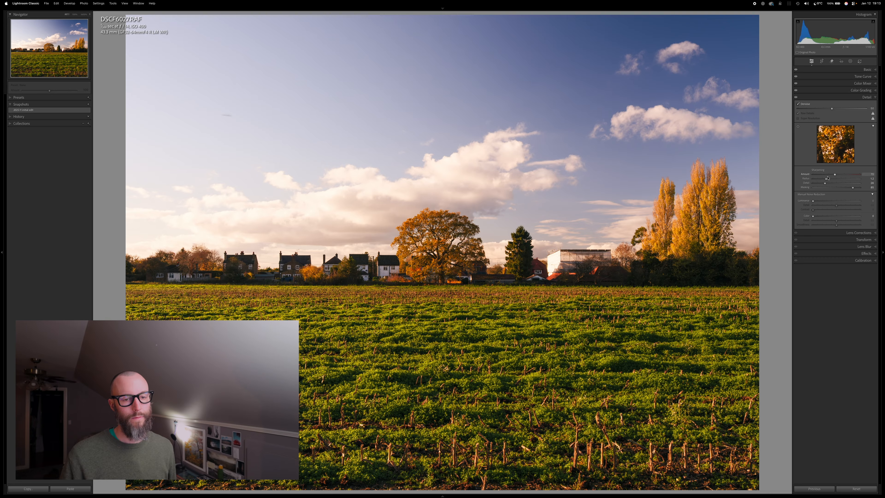
Step: Compare the Auto and Full Upright corrections in the Transform settings and apply Auto
click(841, 234)
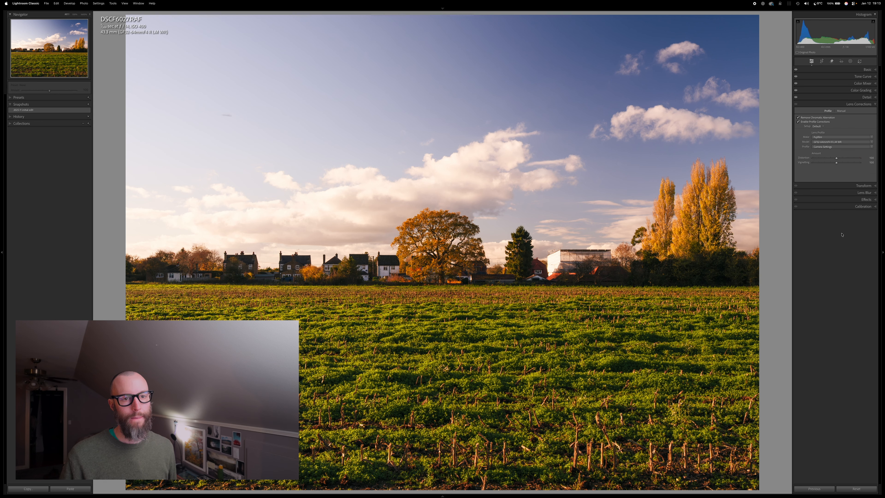
click(853, 185)
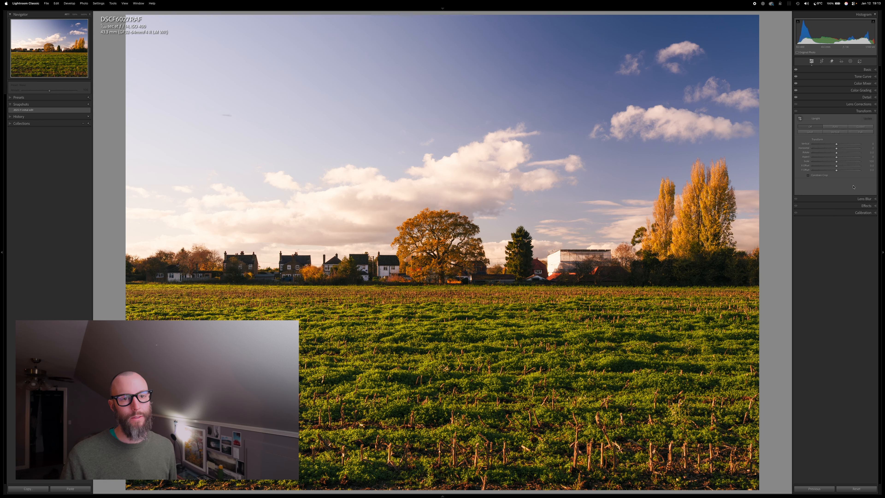
click(832, 127)
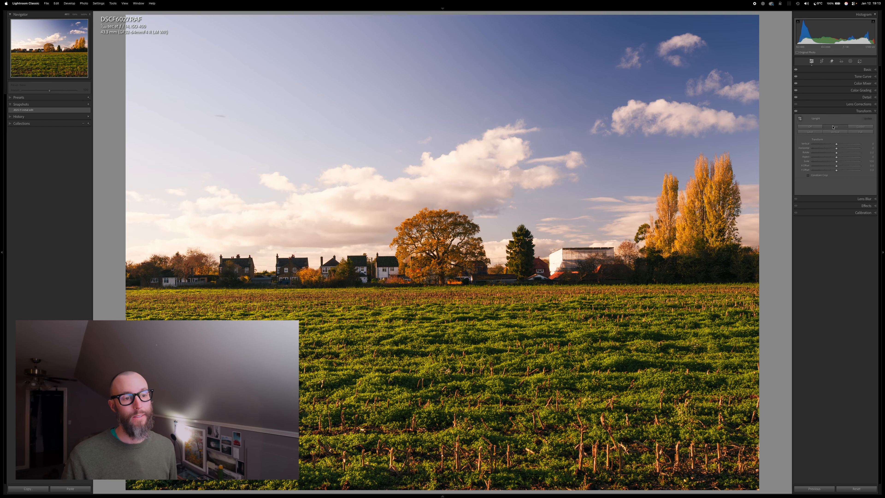
click(859, 132)
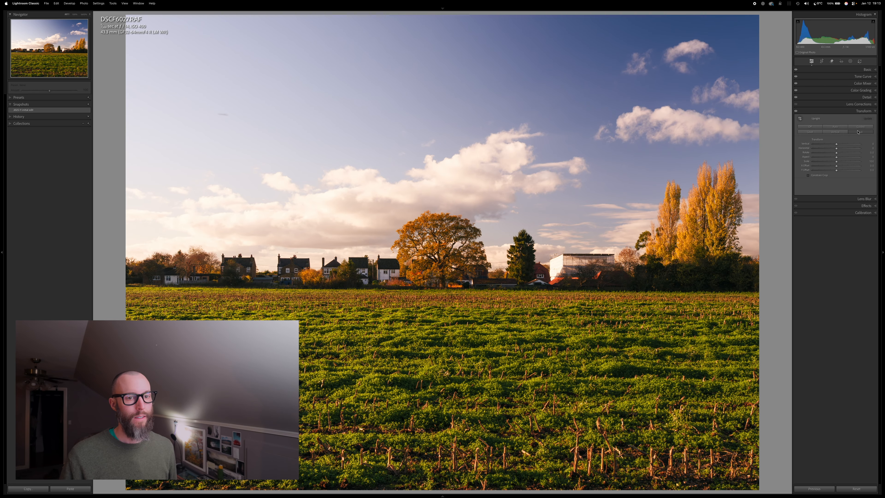
click(811, 128)
click(834, 127)
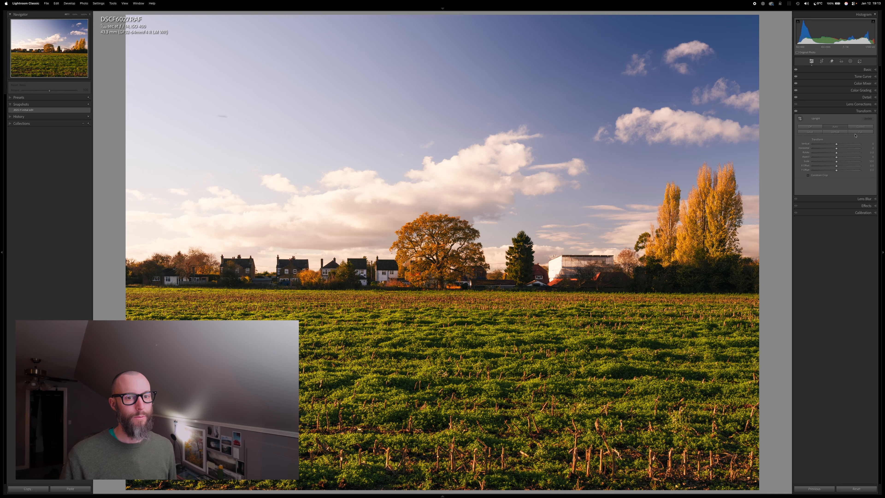
click(858, 133)
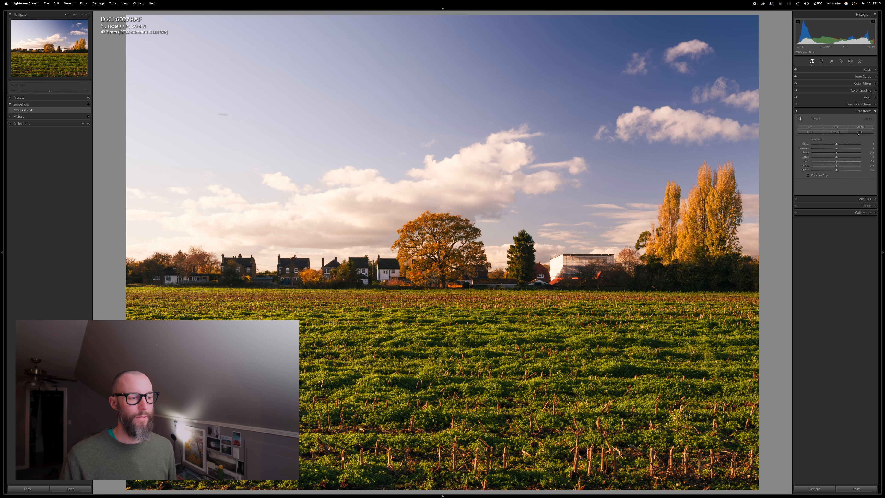
click(838, 129)
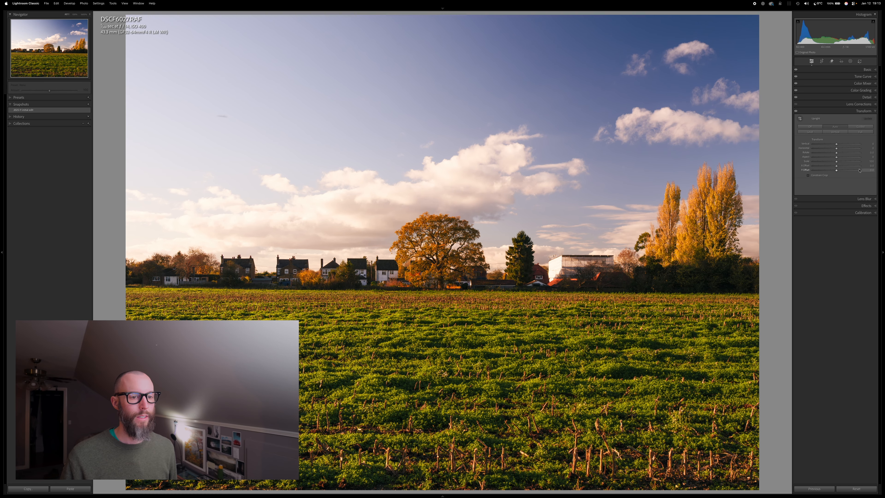
Step: Add a subtle dark post-crop vignette in Effects with the midpoint at minimum and the feather at maximum
click(859, 206)
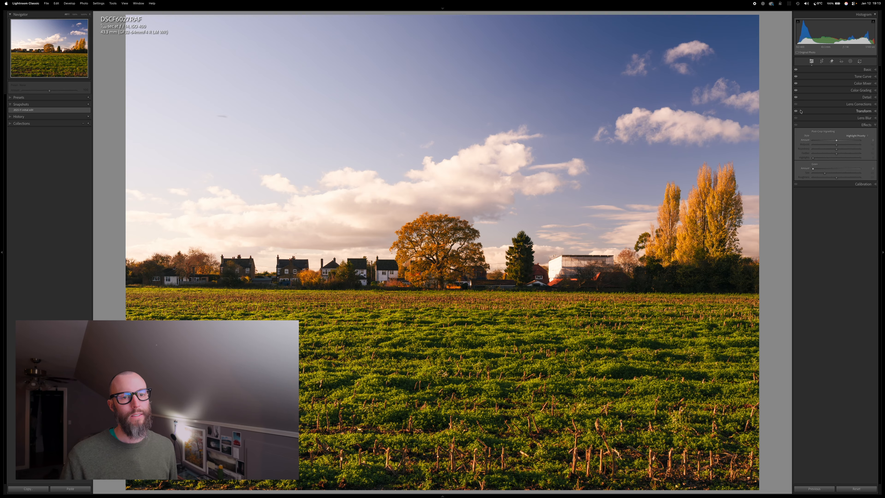
drag(838, 139, 834, 143)
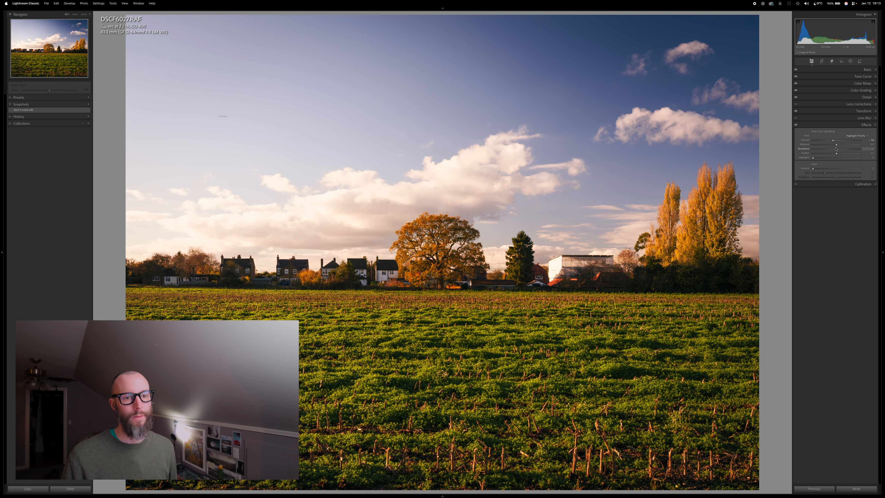
drag(835, 146, 869, 153)
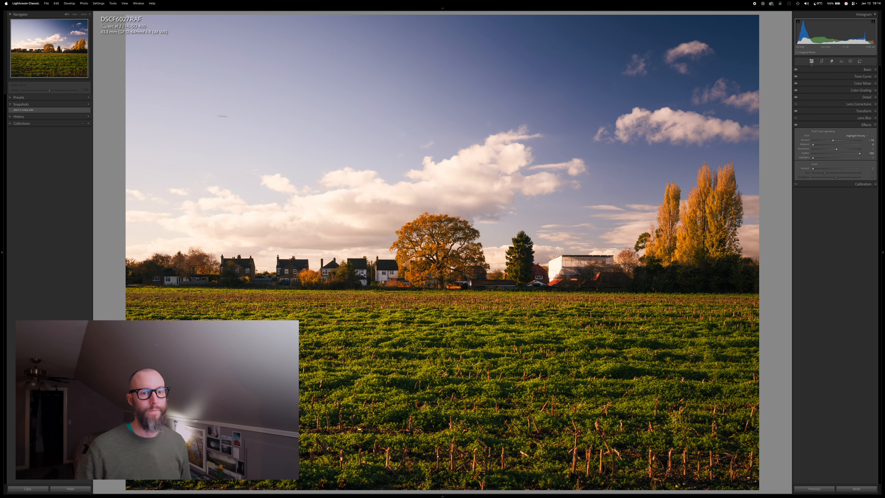
click(847, 184)
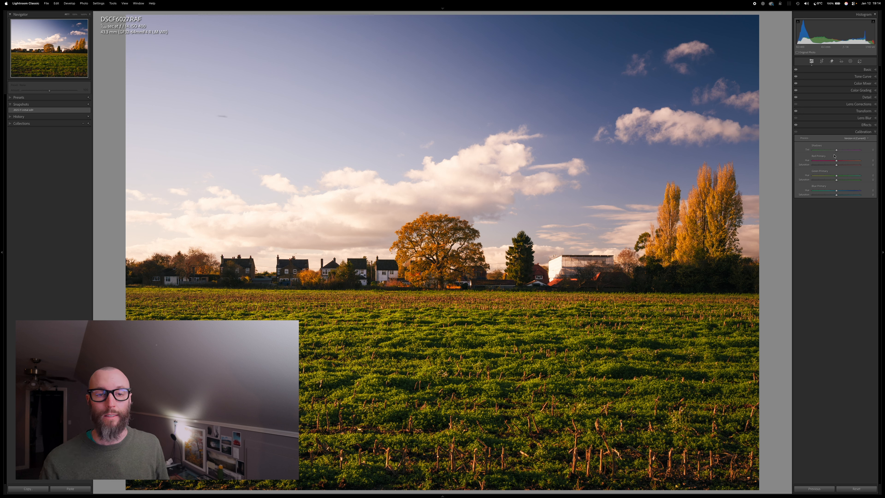
click(849, 133)
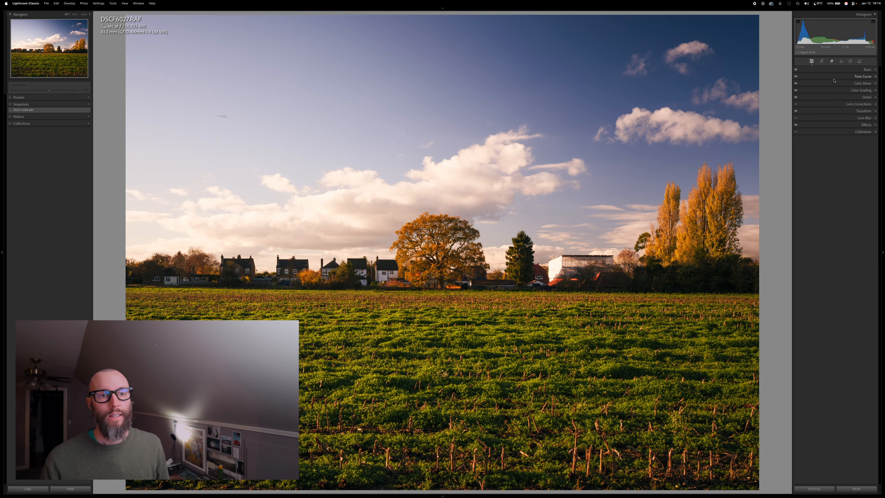
Step: Start cropping the photo and trim the frame very slightly from its right edge at the original aspect ratio
click(821, 61)
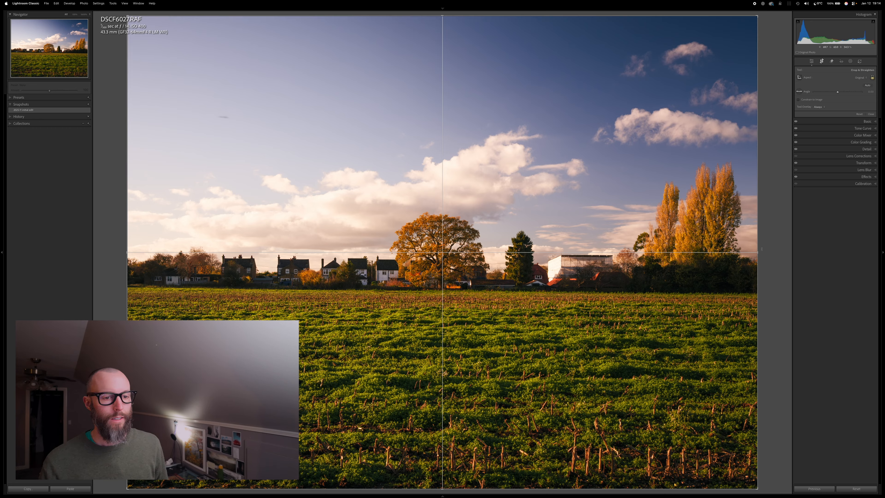
drag(757, 253, 756, 253)
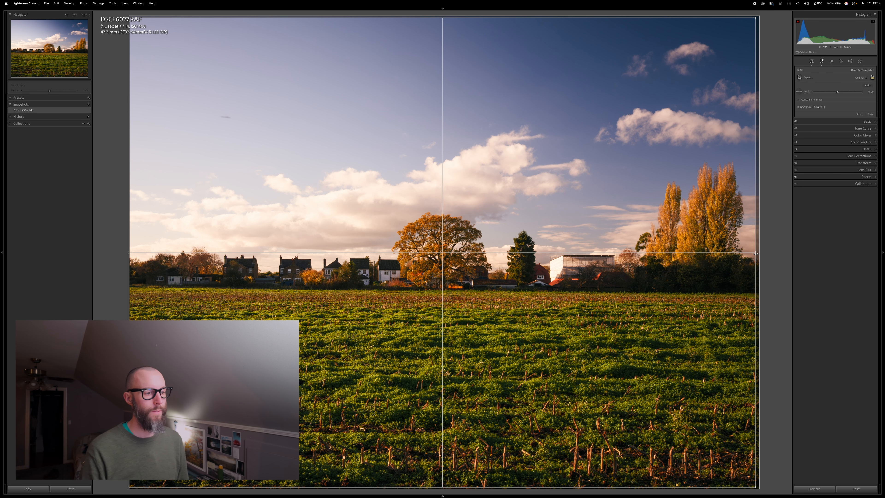
Step: Cycle through the crop overlays, including the diagonal guides and the rule-of-thirds grid, and return to the centre-cross guide
key(o)
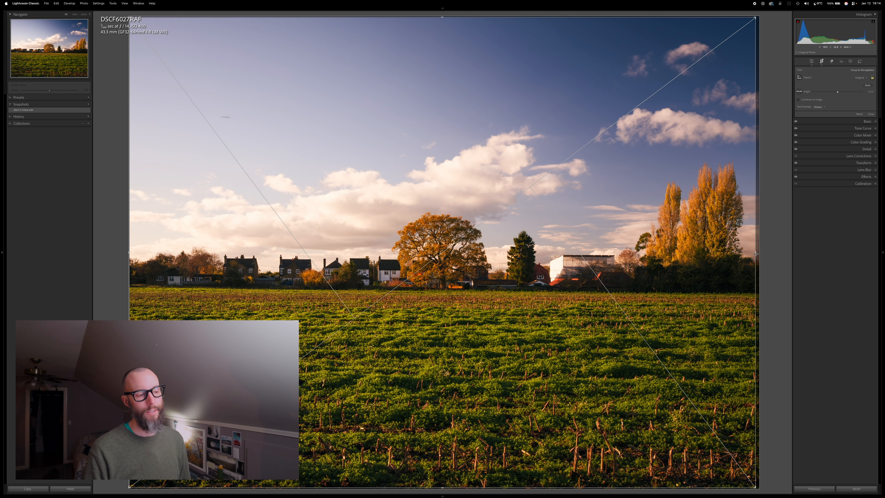
key(shift+o)
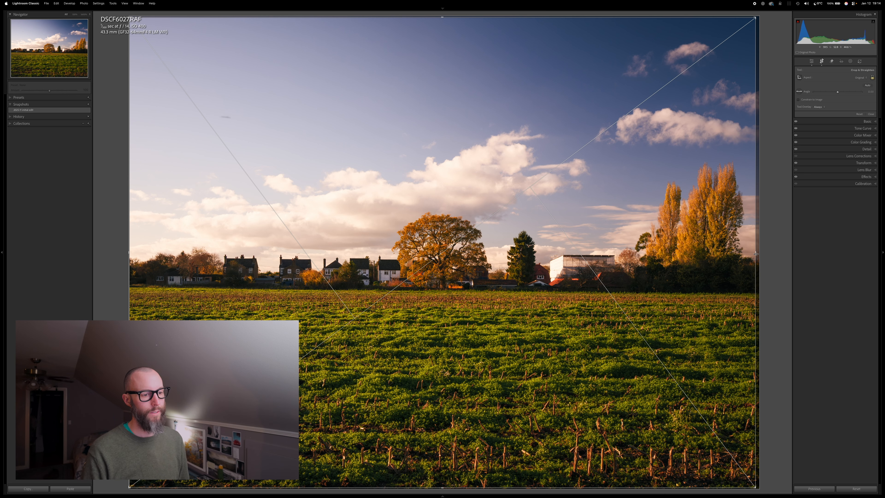
key(o)
key(o)
key(o)
key(o)
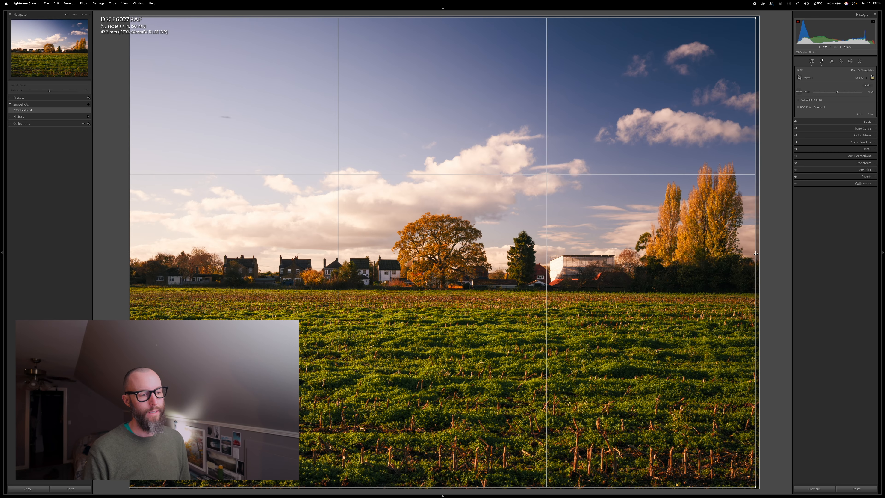
key(o)
key(o)
key(o)
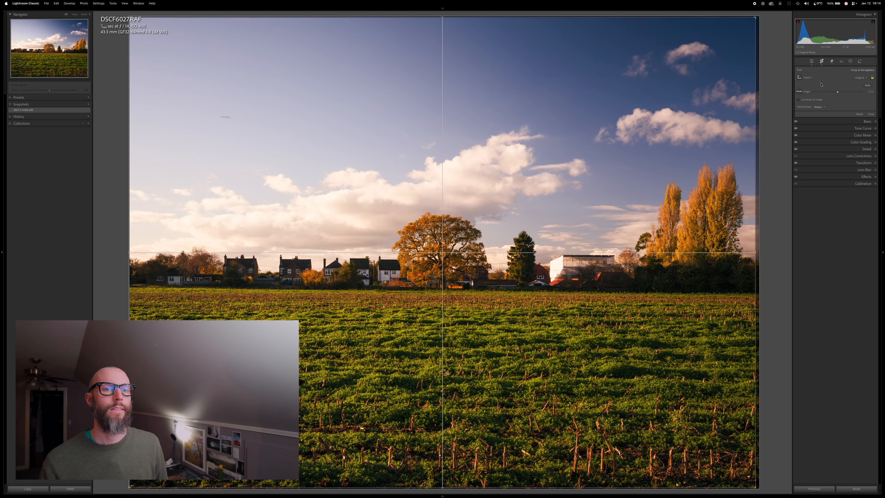
Step: Set a custom crop aspect ratio of 1.9 x 1
click(858, 80)
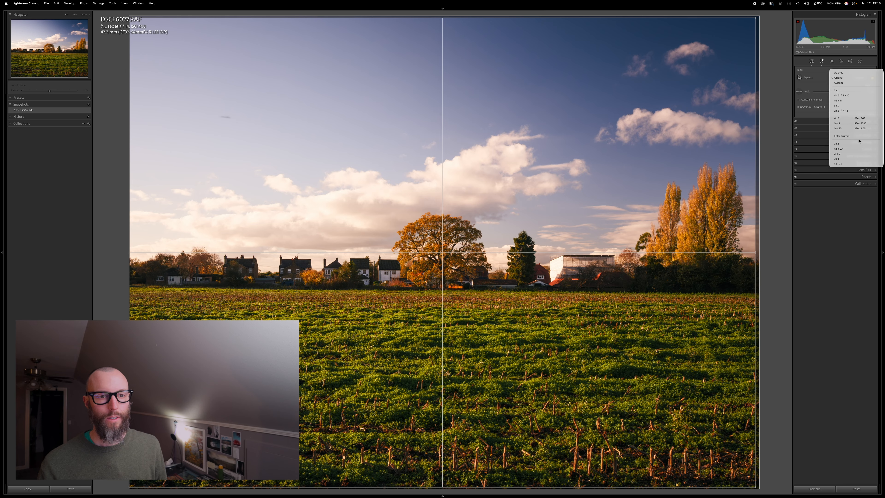
click(853, 218)
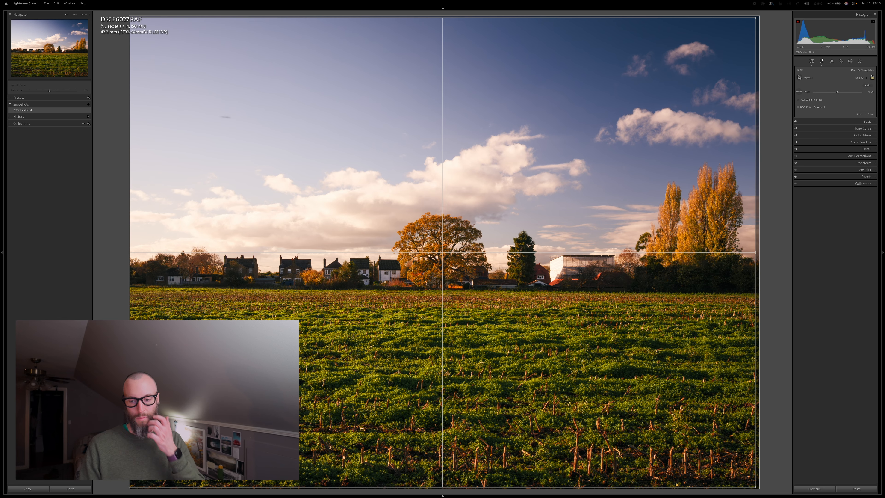
click(852, 76)
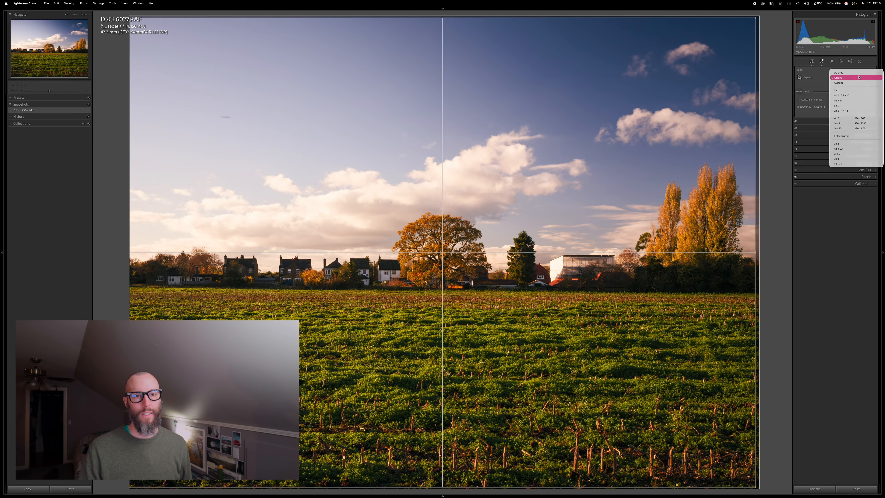
click(859, 136)
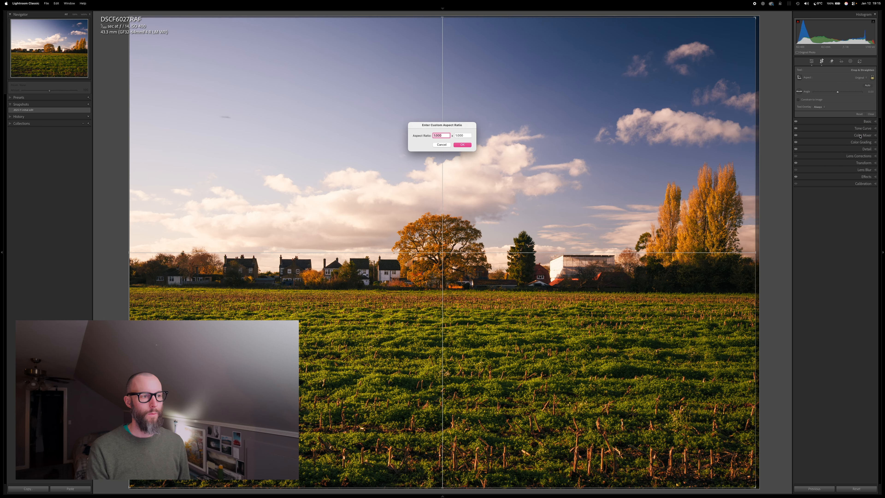
text(1)
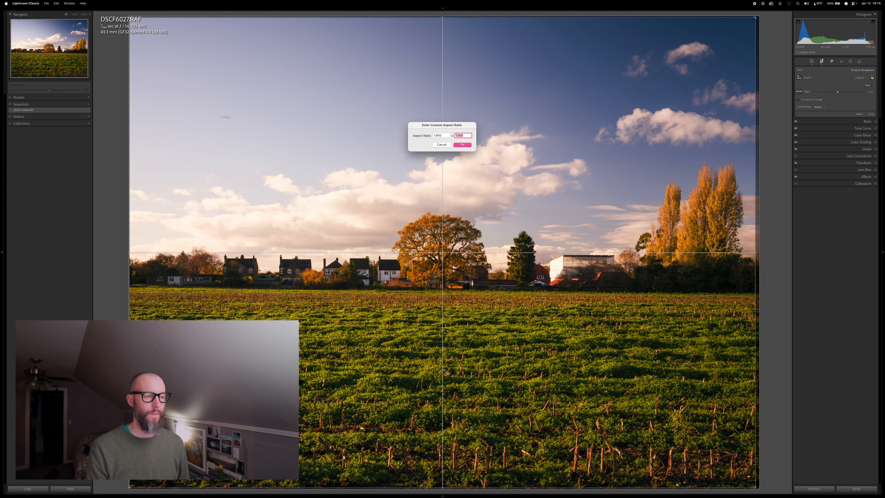
key(Return)
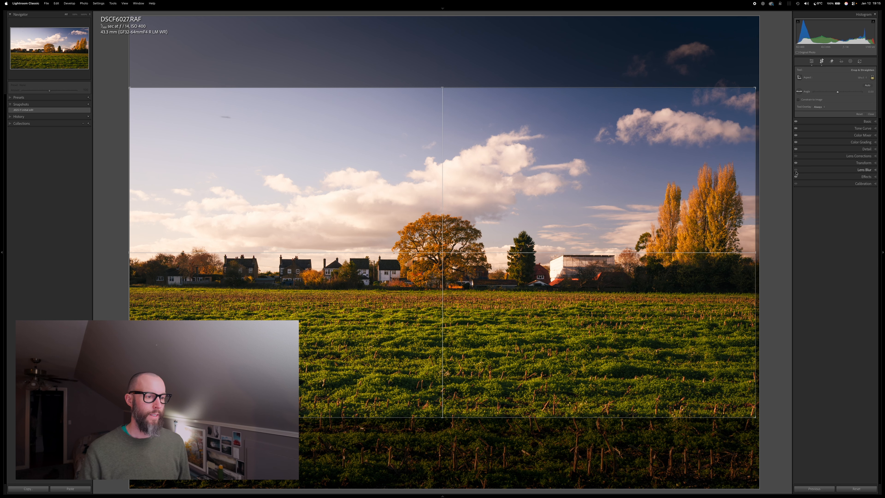
Step: Reposition the photo inside the crop frame so the field's horizon lies on the horizontal centre line, and apply the crop
drag(627, 198, 626, 198)
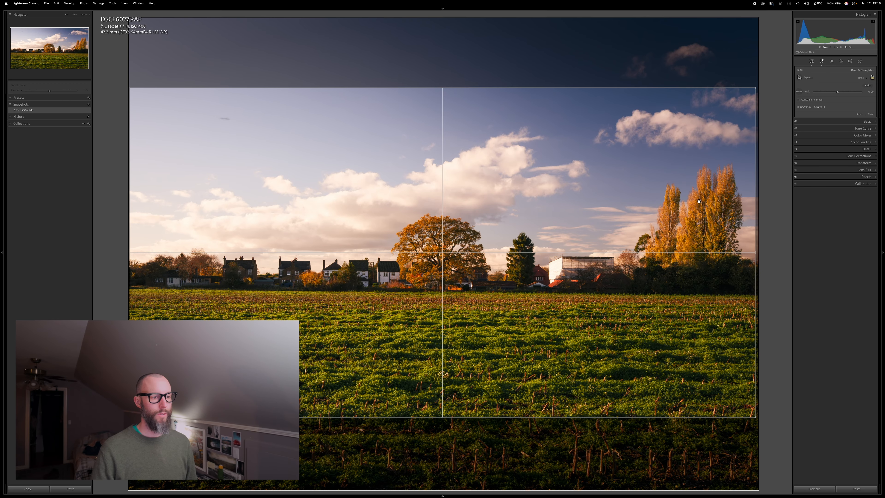
drag(699, 201, 699, 200)
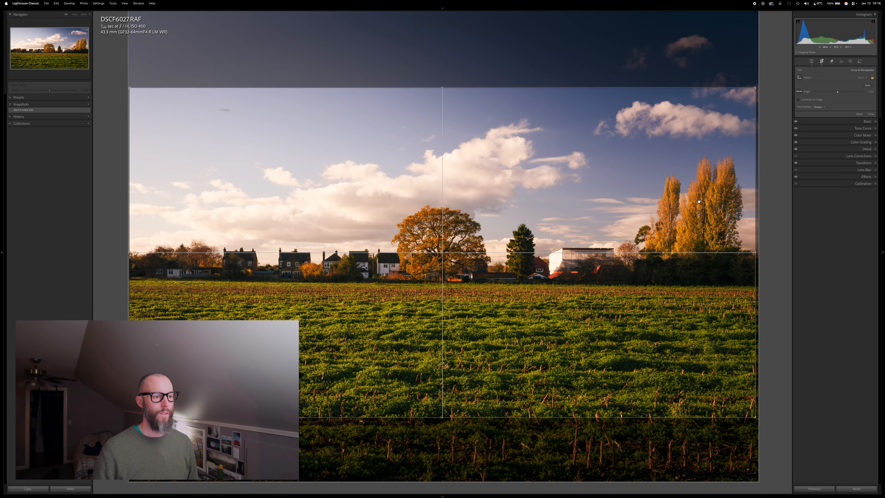
drag(504, 250, 460, 322)
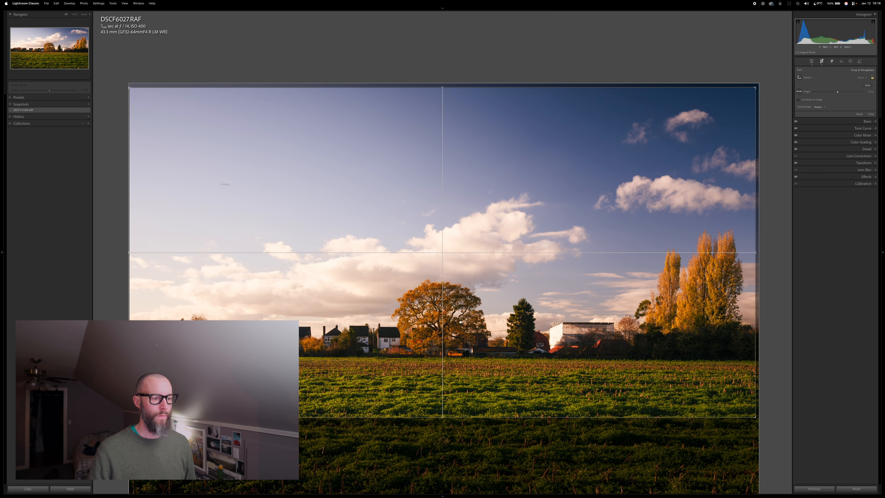
drag(460, 321, 460, 219)
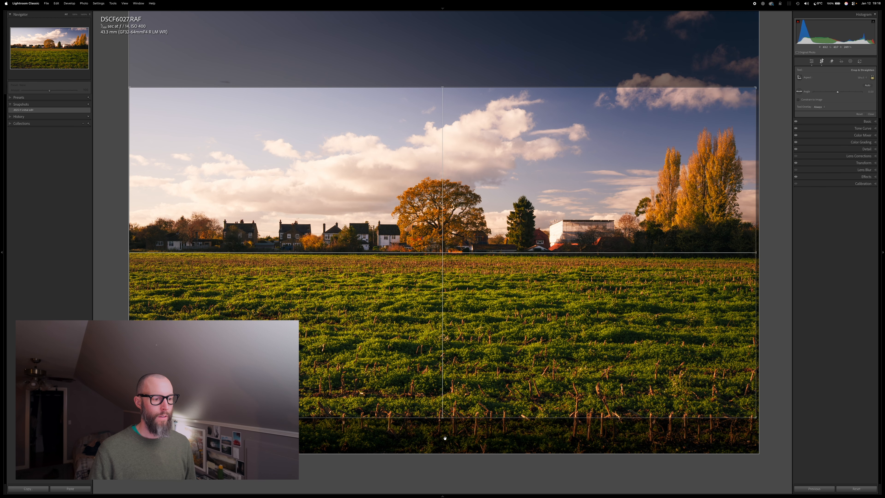
key(Return)
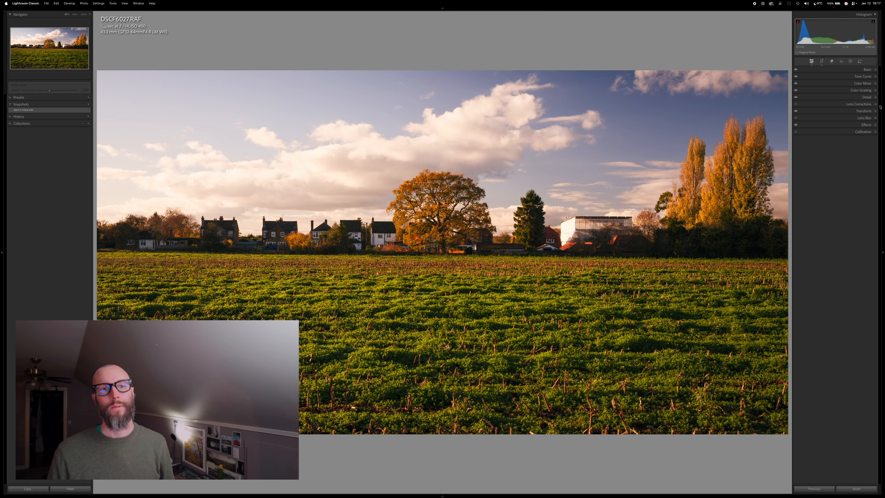
Step: Open the masking tools and examine the Landscape mask options without creating a mask
click(851, 61)
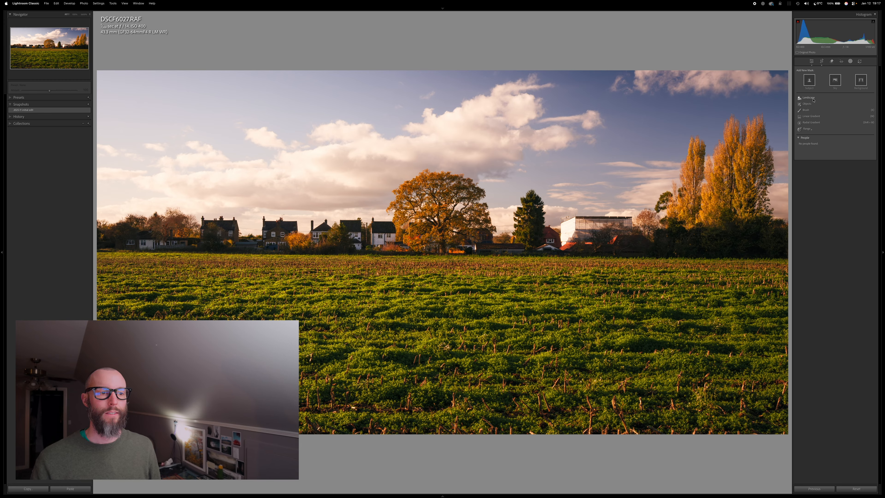
click(808, 98)
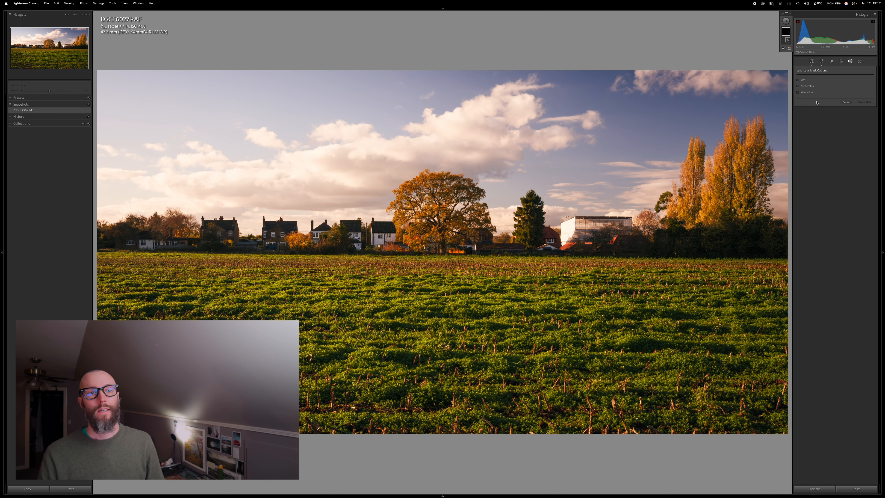
click(846, 101)
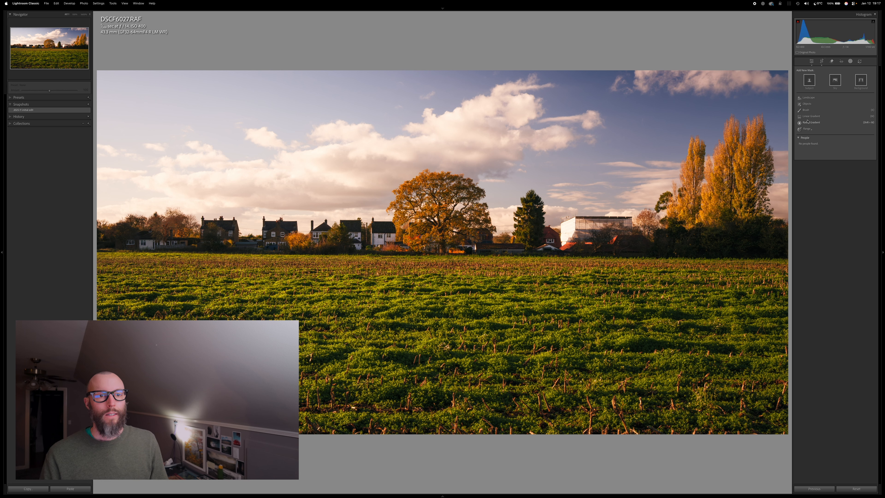
click(808, 97)
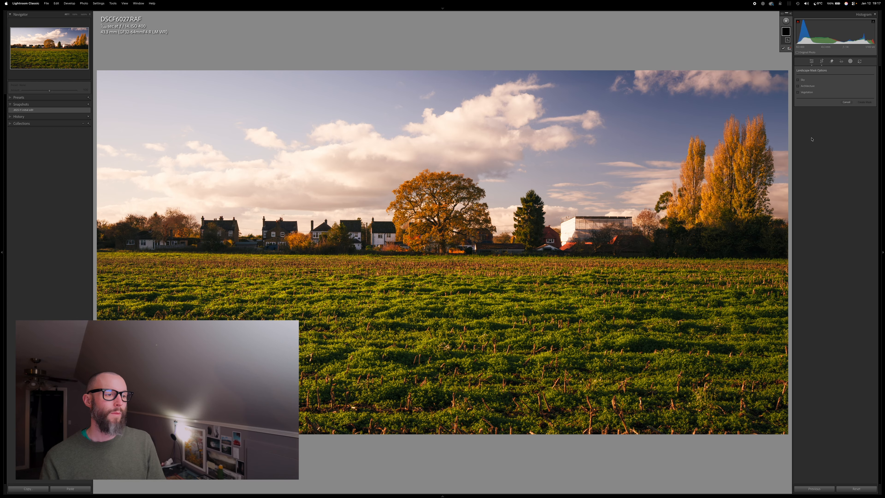
click(845, 102)
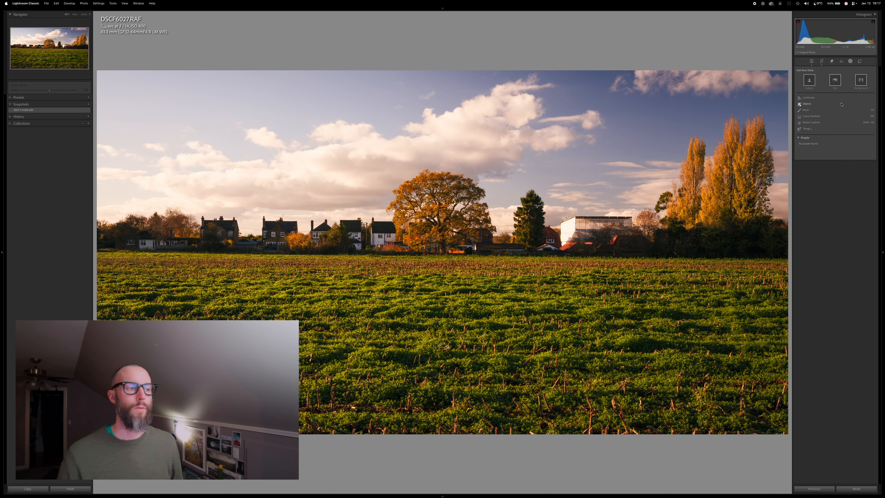
Step: Add a large radial gradient mask centred at the oak's base, with slightly raised exposure and slightly lowered shadows
click(805, 122)
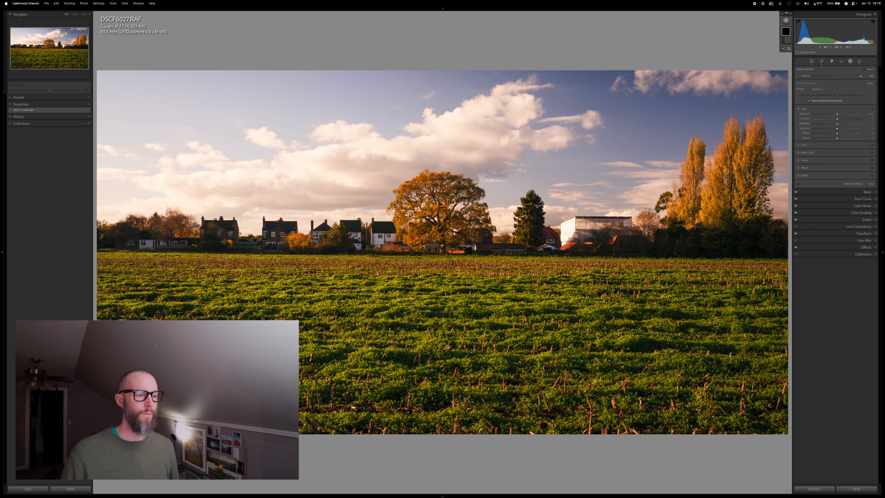
drag(442, 251, 641, 103)
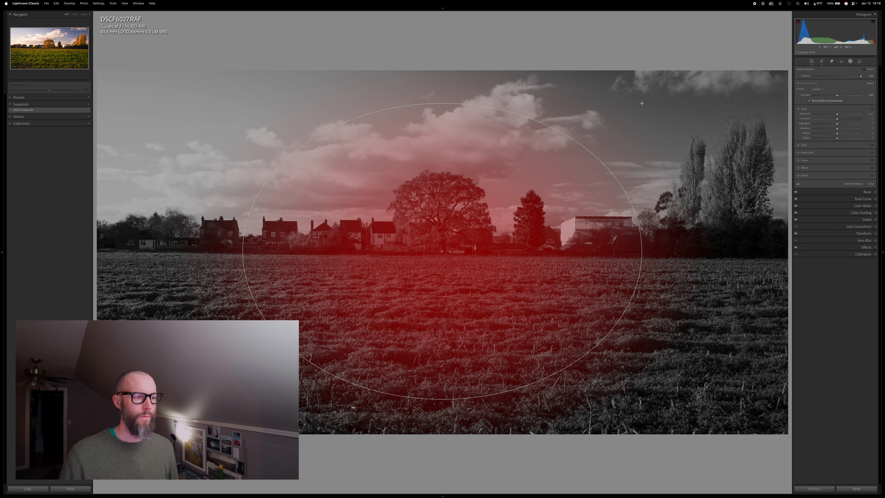
click(867, 114)
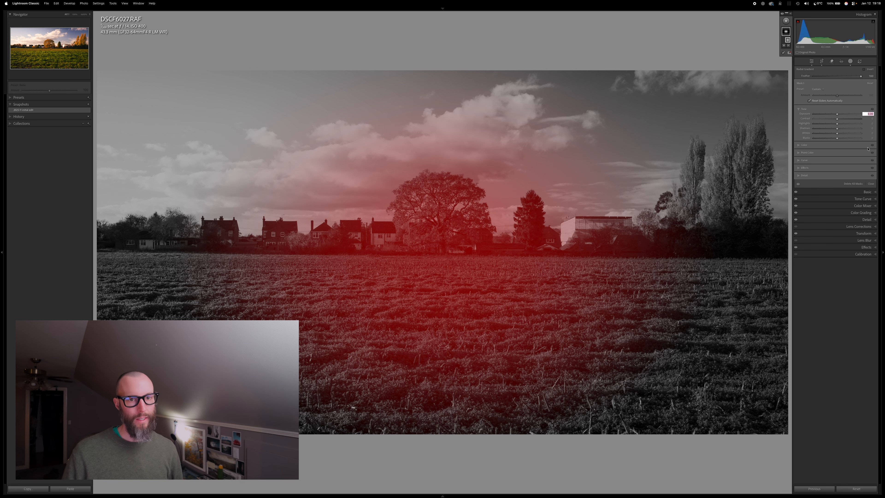
key(Up)
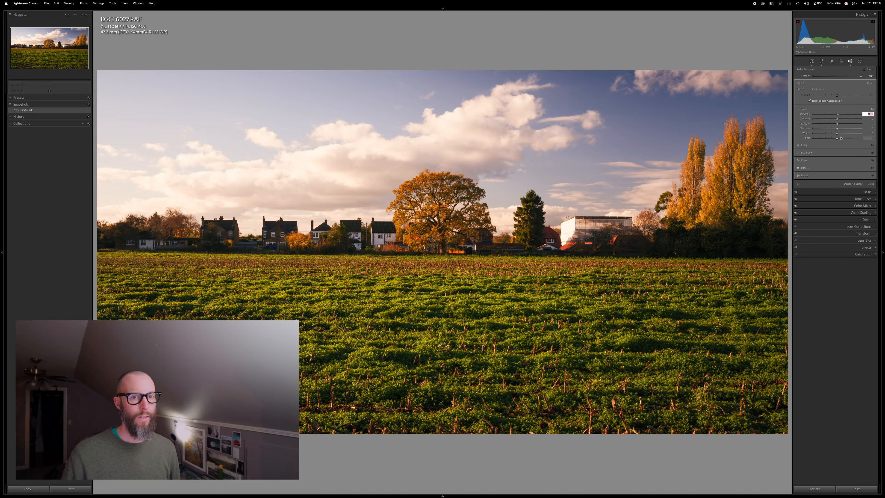
mouse_move(836, 119)
mouse_down()
mouse_move(816, 122)
mouse_move(835, 131)
mouse_up()
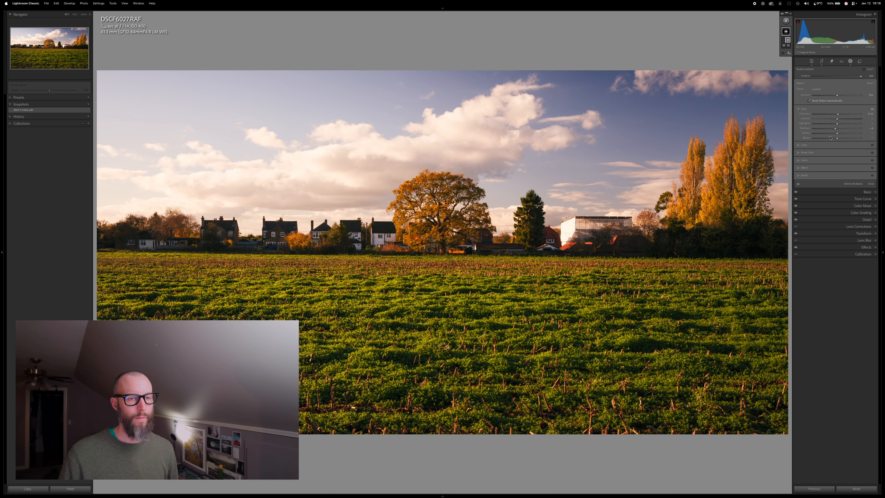
mouse_move(788, 33)
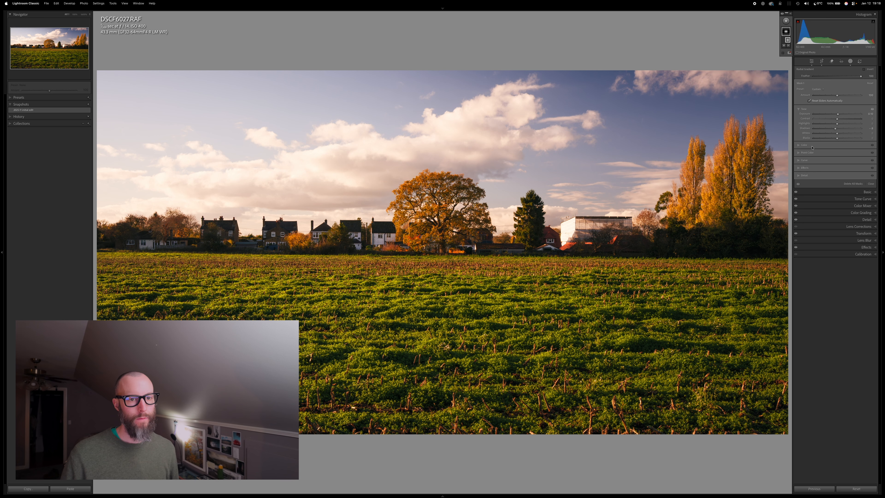
Step: Raise the radial mask's texture and clarity slightly in its effects settings
click(808, 170)
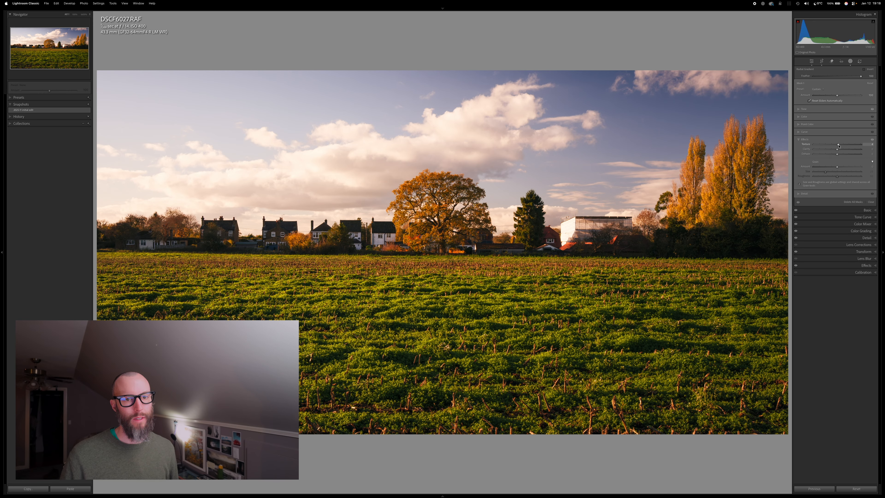
drag(838, 146, 839, 146)
drag(838, 151, 839, 151)
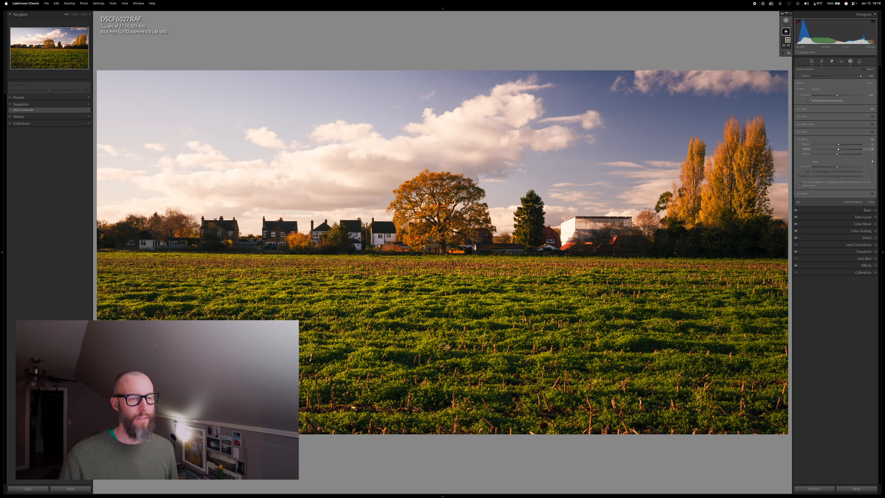
Step: Add a linear gradient mask over the sky, fading down from the clouds to just below the field's horizon
click(786, 20)
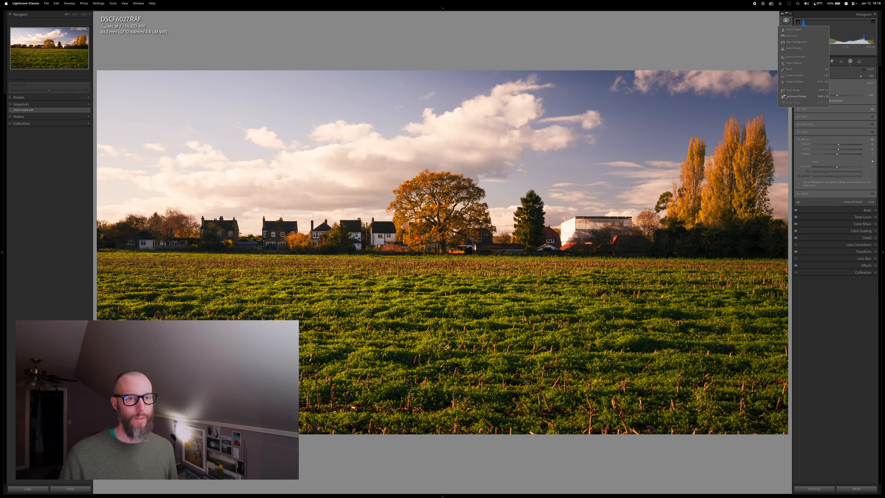
click(791, 76)
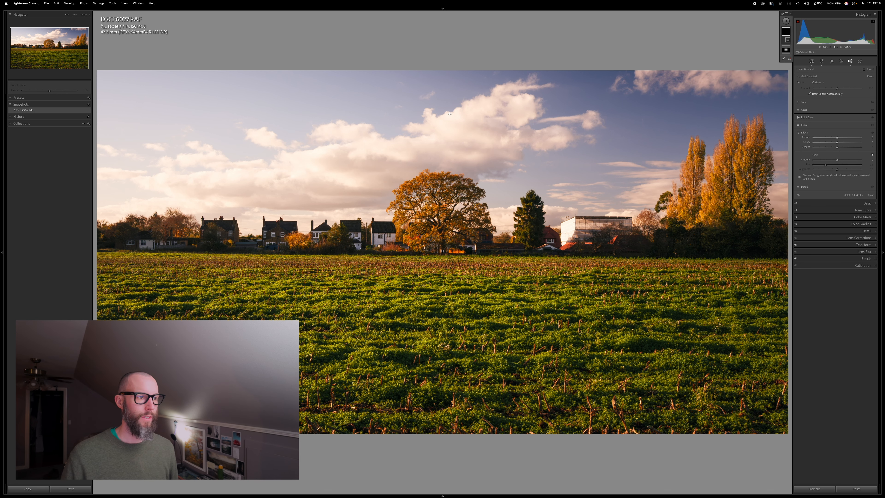
drag(449, 114, 440, 273)
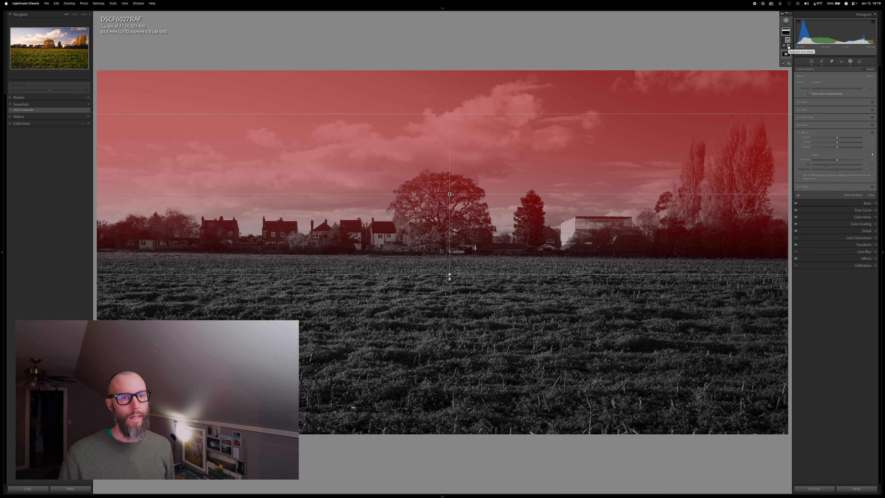
Step: Try subtracting the landscape vegetation selection from the sky's linear gradient mask, and undo the subtraction
click(788, 46)
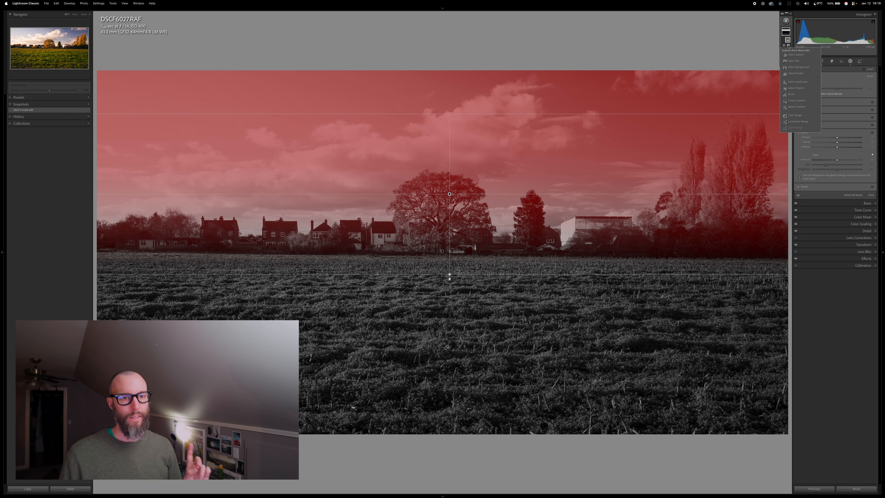
click(793, 82)
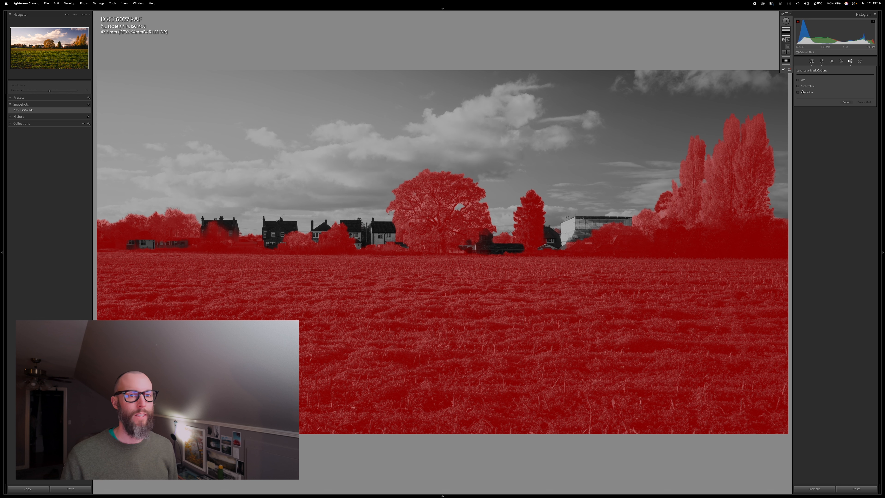
click(802, 91)
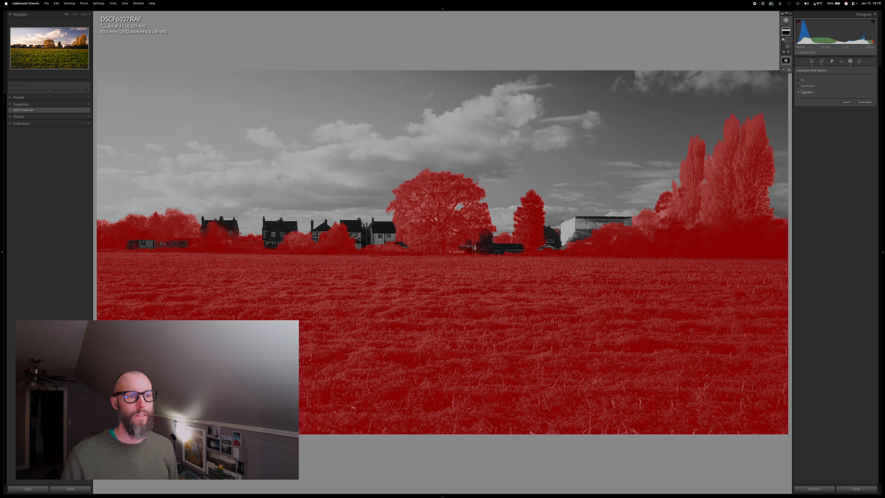
click(863, 102)
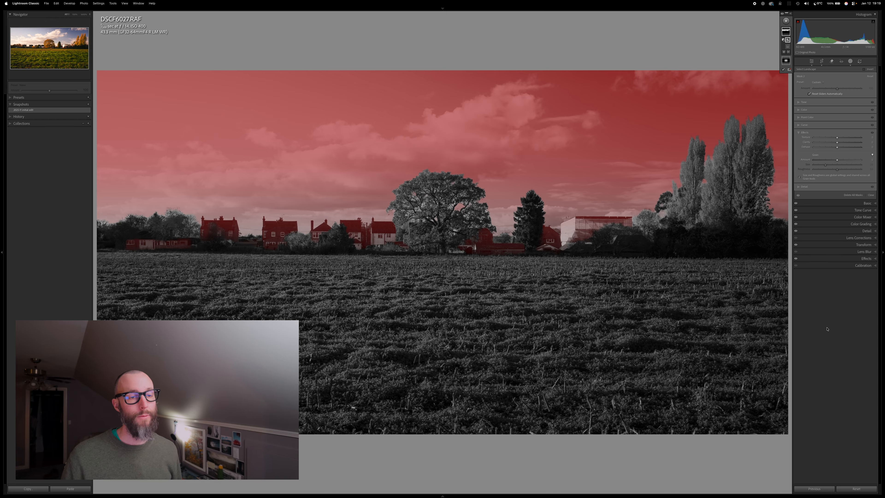
key(super+z)
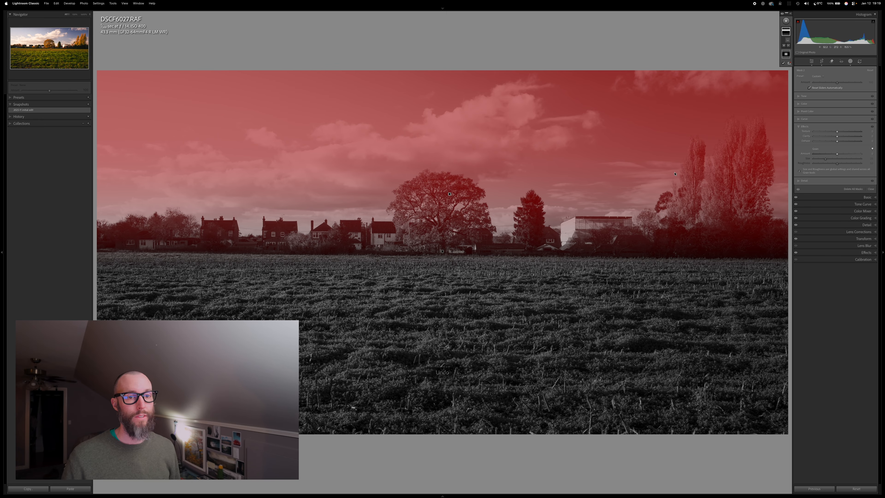
Step: Raise the highlights and whites slightly in the sky gradient mask's tone settings
click(815, 97)
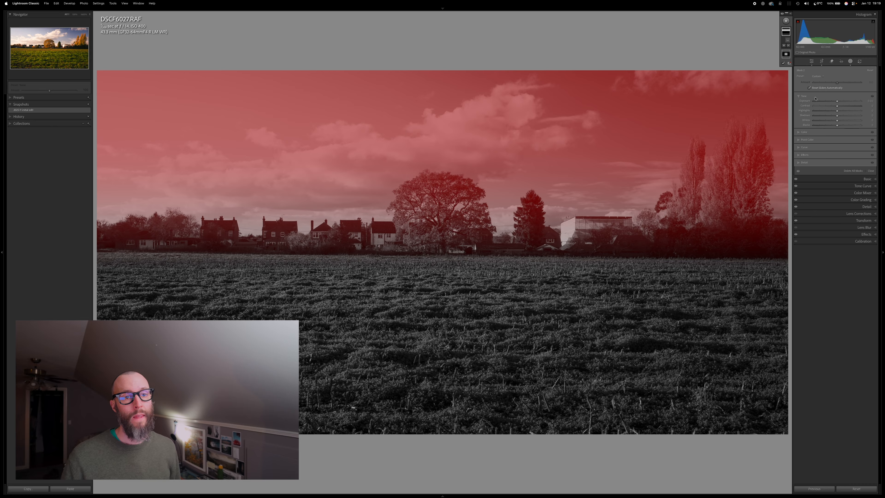
click(837, 111)
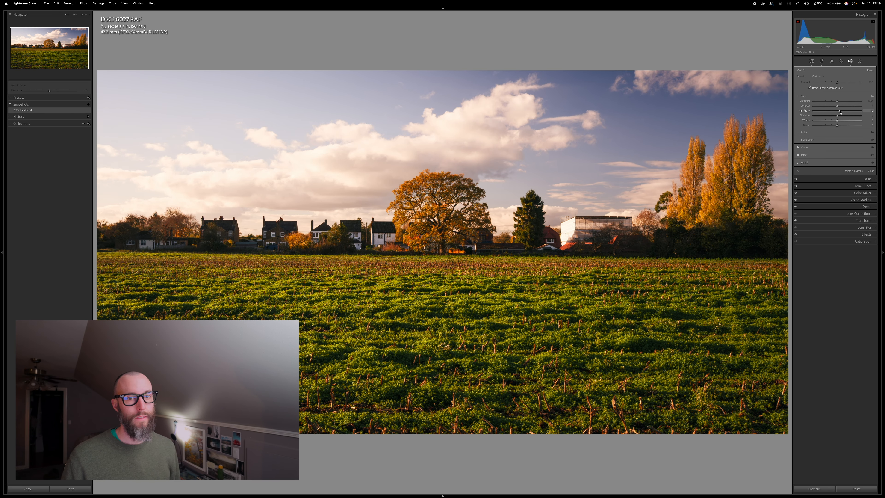
drag(840, 112, 840, 120)
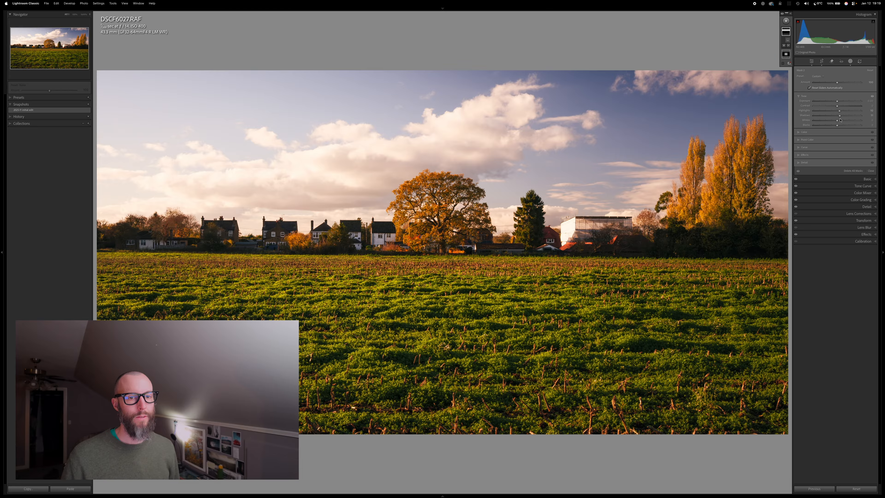
Step: Sample the blue sky as a point colour in the gradient mask, widen its range fully, and slightly raise its luminance shift and variance
click(810, 134)
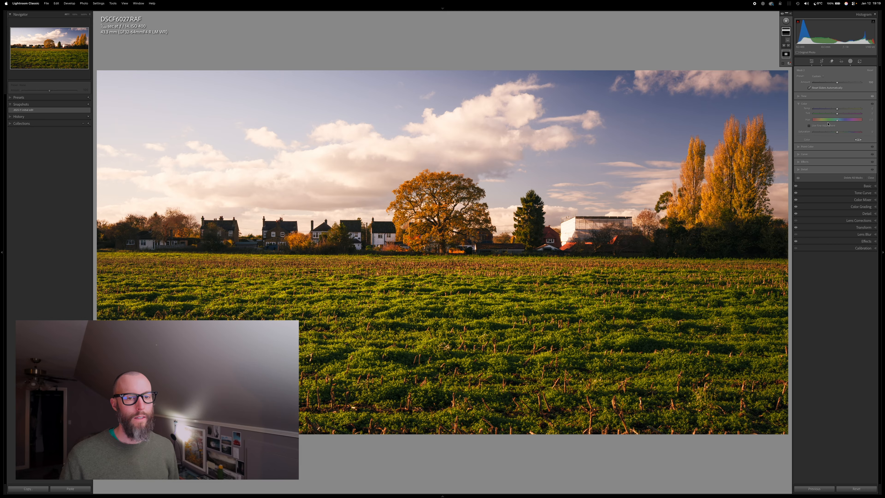
click(808, 147)
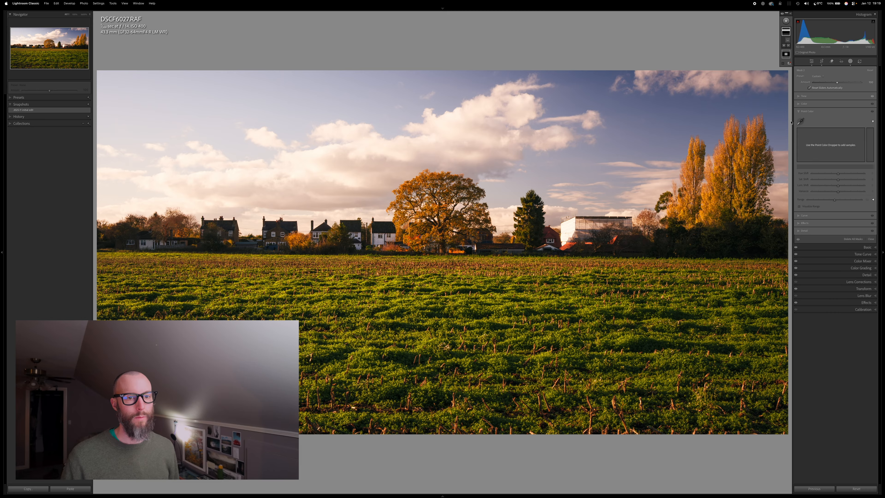
click(800, 121)
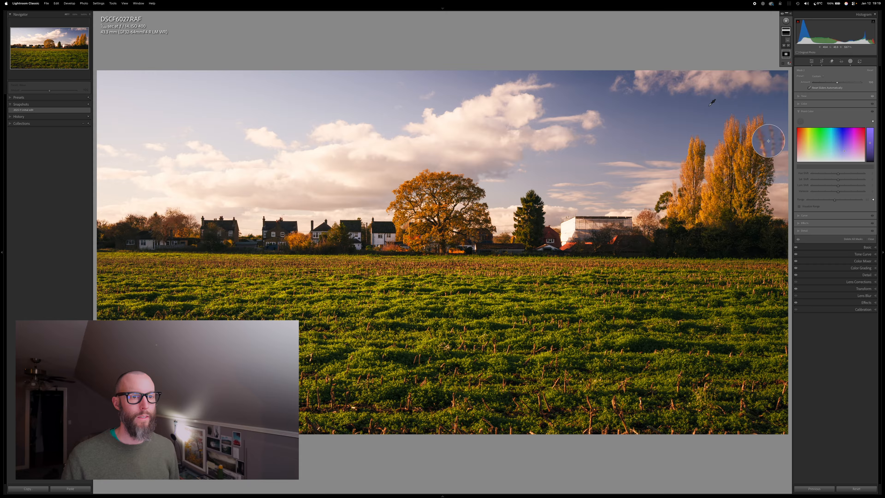
click(720, 125)
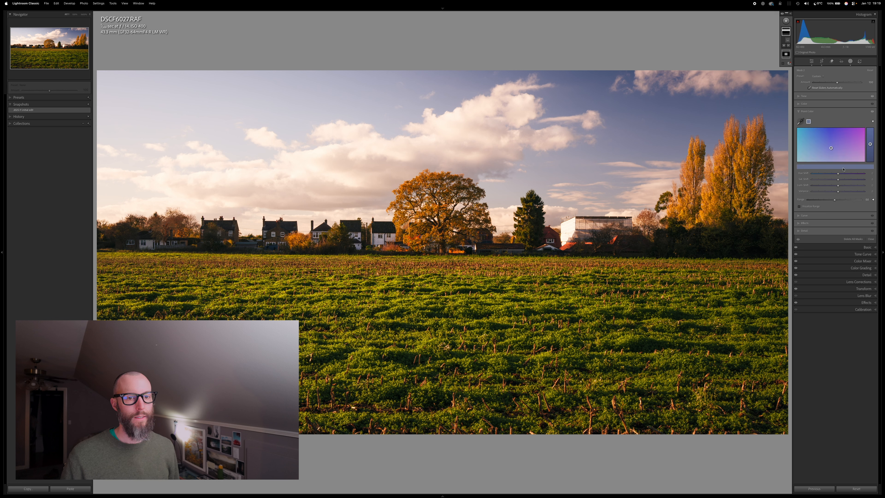
drag(840, 200, 866, 200)
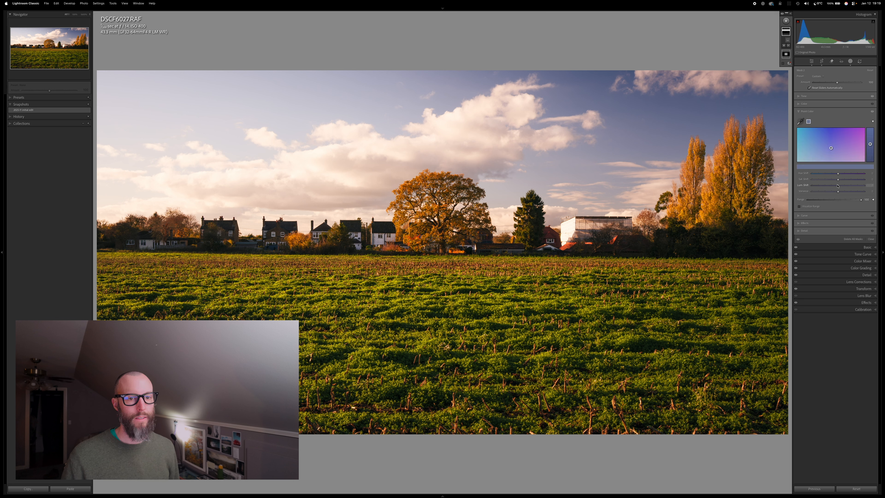
click(843, 192)
mouse_move(839, 186)
mouse_down()
mouse_move(813, 191)
mouse_move(839, 186)
mouse_up()
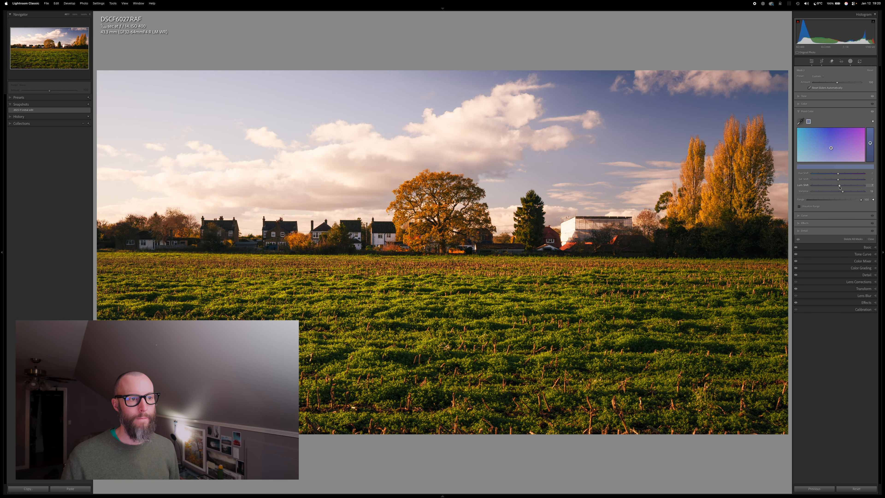
Step: Try a second point colour sampled from the darker blue beside the poplars with its range widened, and delete that swatch
click(800, 121)
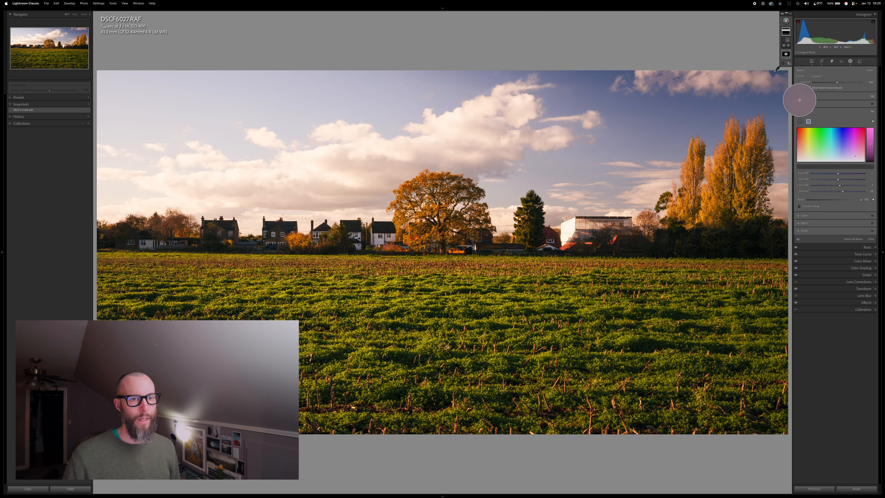
click(783, 80)
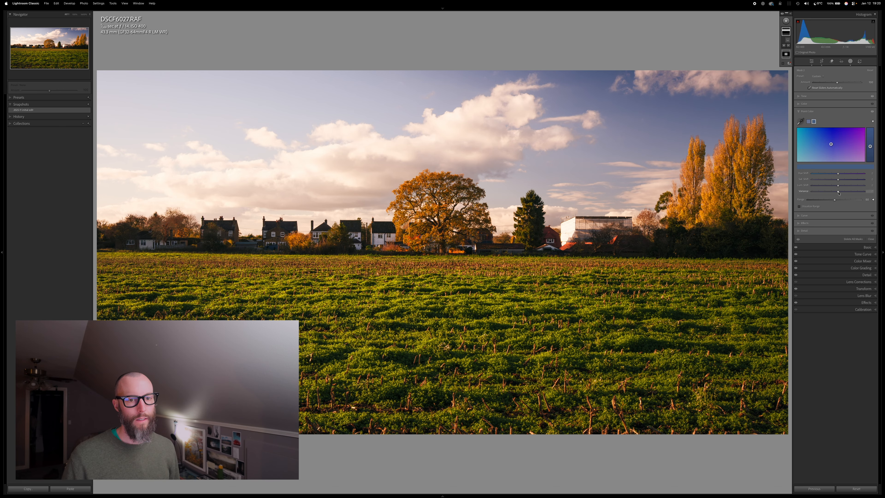
mouse_move(835, 201)
mouse_down()
mouse_move(861, 199)
mouse_move(838, 190)
mouse_up()
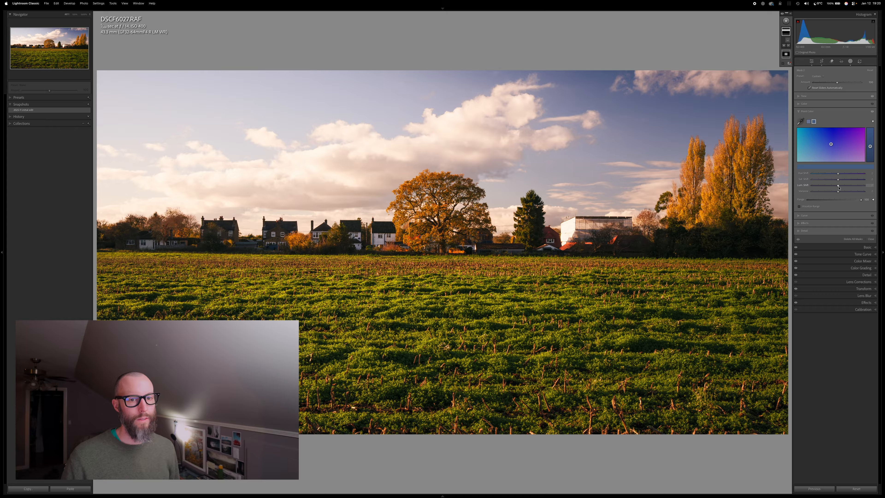
right_click(812, 122)
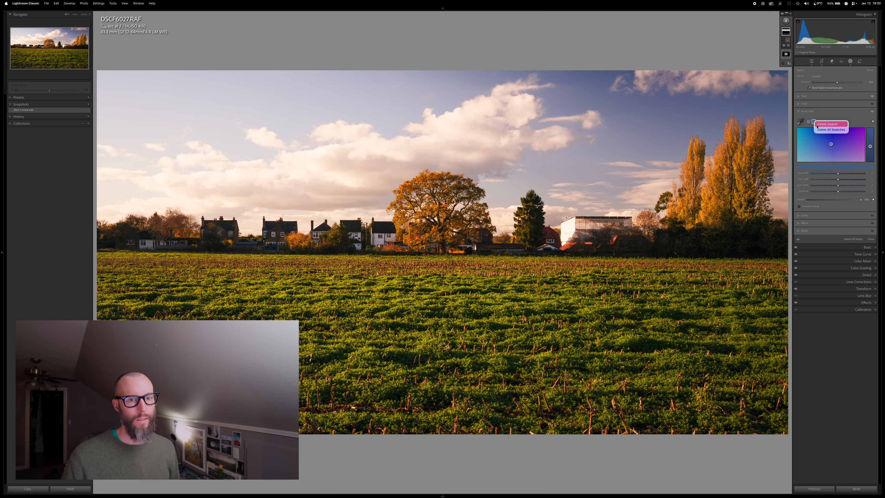
click(822, 124)
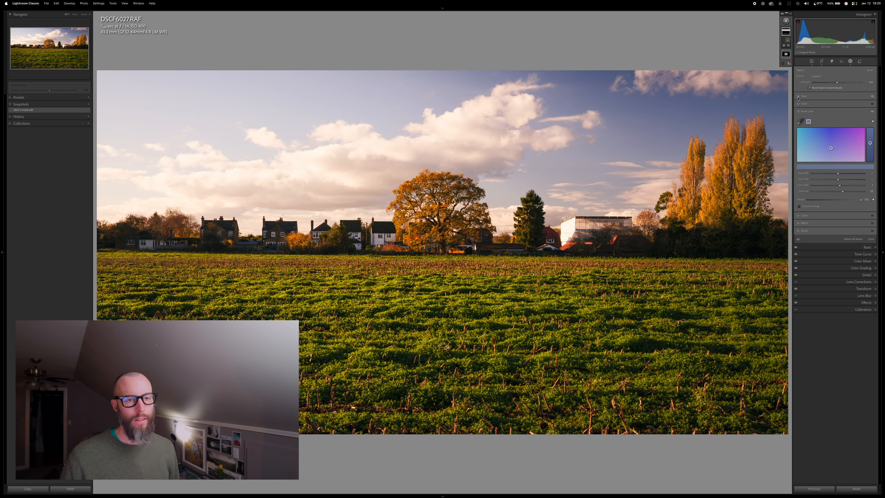
click(798, 111)
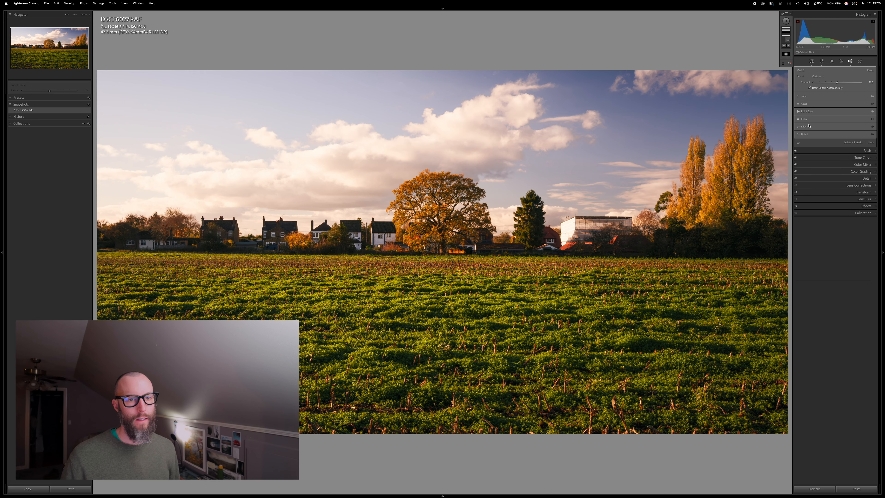
Step: Add a second linear gradient mask over the sky, fading from the upper clouds down to the horizon beside the oak
click(786, 21)
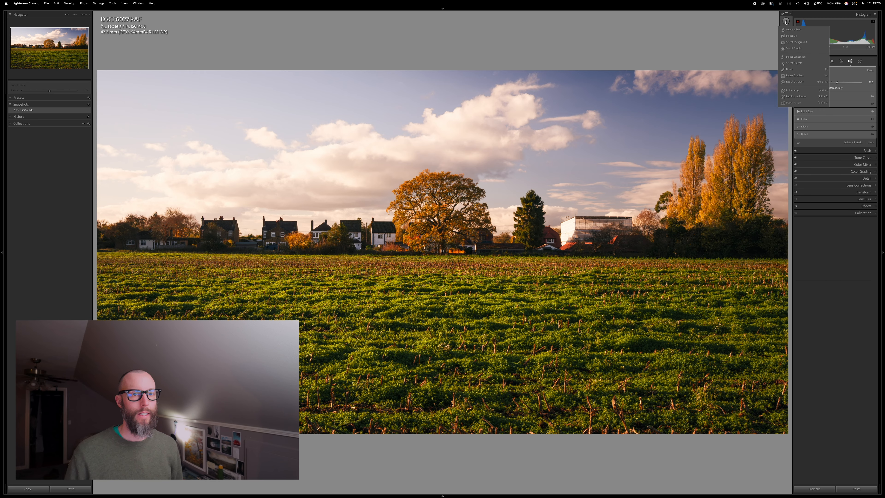
click(794, 75)
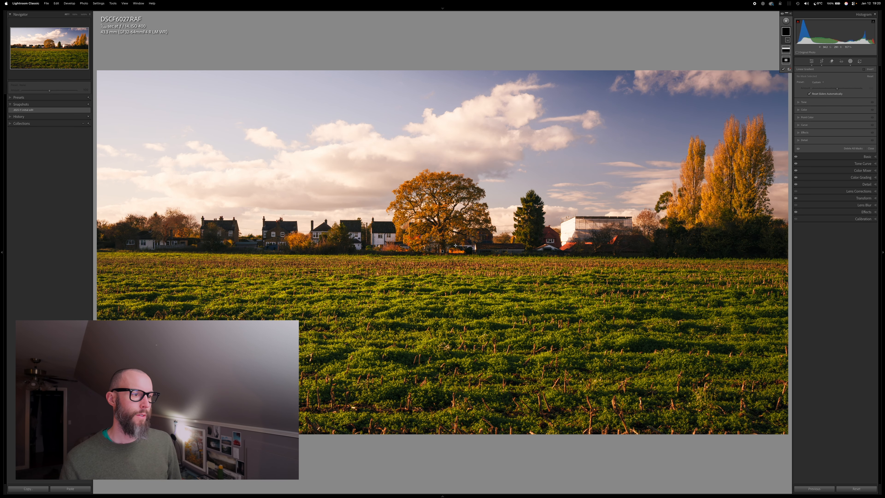
drag(471, 108, 471, 247)
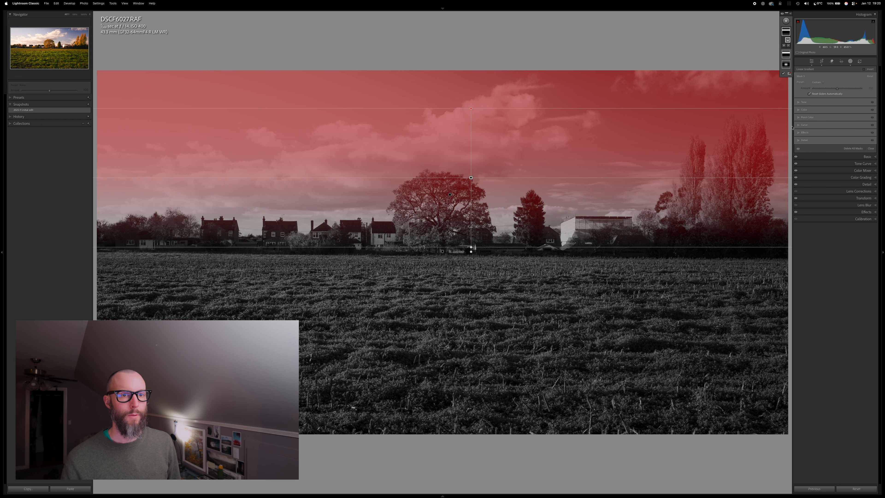
alt+click(788, 45)
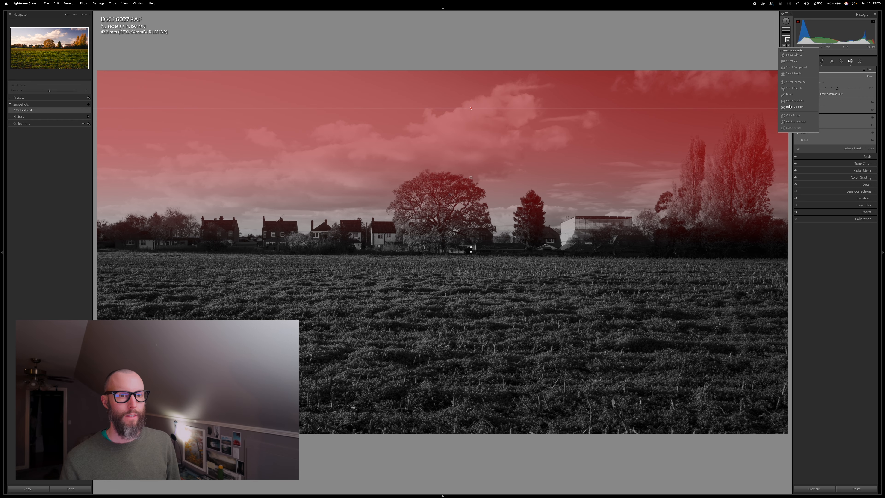
click(792, 115)
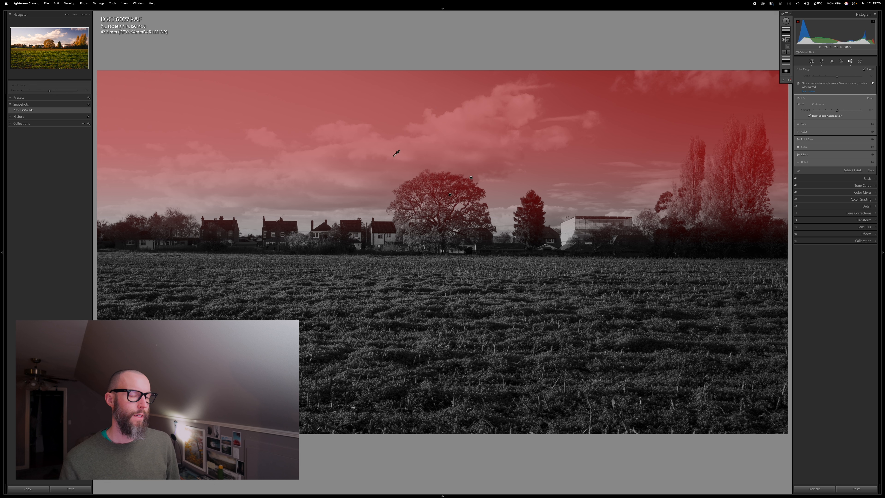
key(Escape)
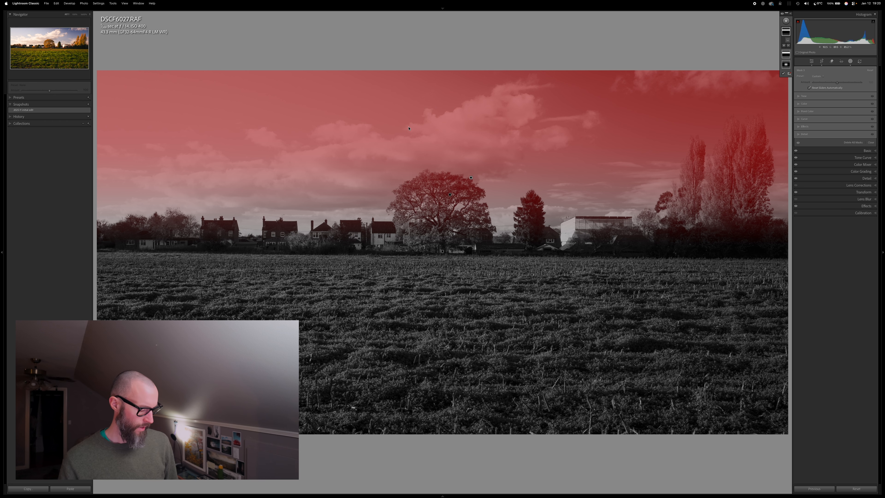
key(alt)
alt+click(787, 45)
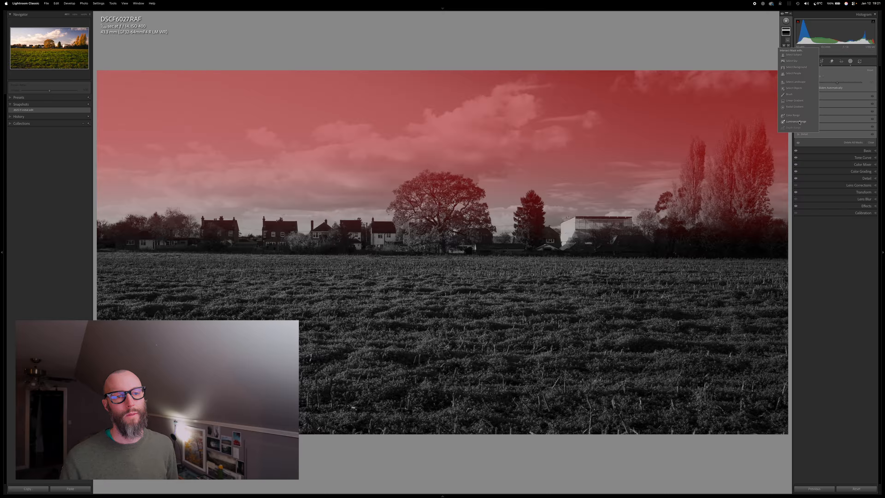
click(799, 121)
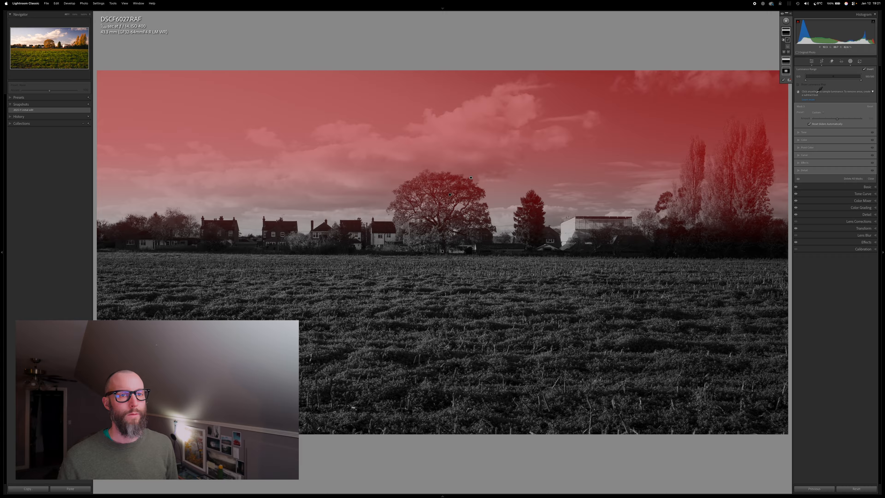
Step: Intersect the second sky gradient with a colour range sampled from the bright central clouds, and raise its refine value slightly
key(alt)
alt+click(788, 52)
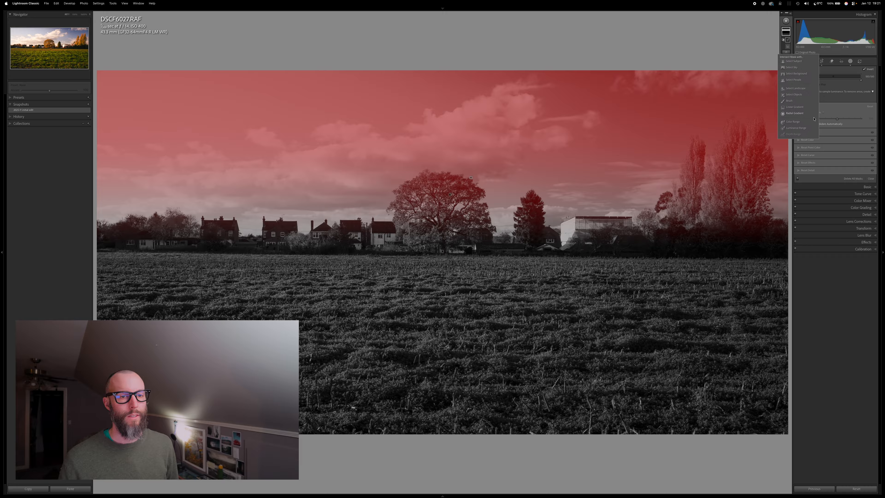
click(805, 123)
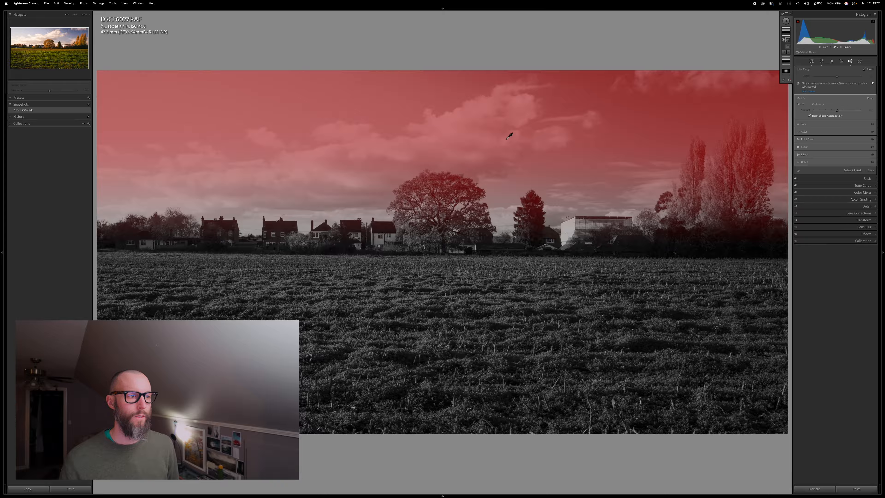
click(450, 127)
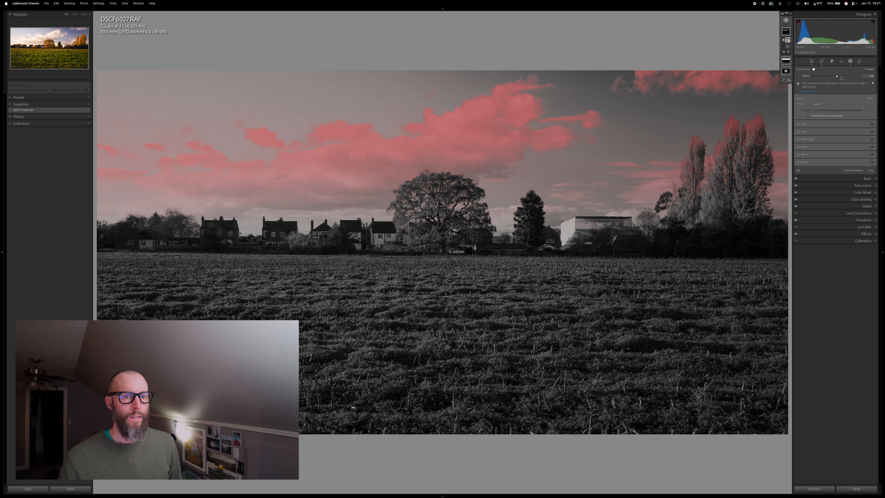
drag(841, 78, 839, 79)
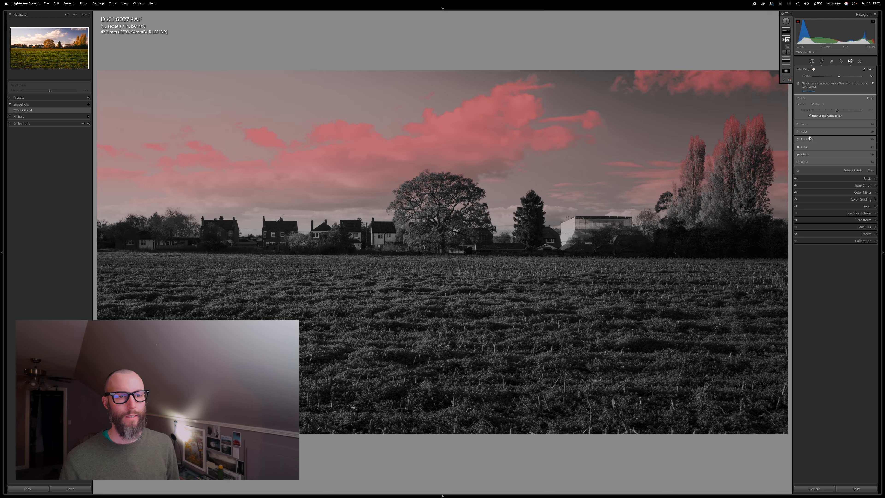
Step: Lower the texture slightly and the clarity a little further in the cloud mask's effects settings
click(802, 156)
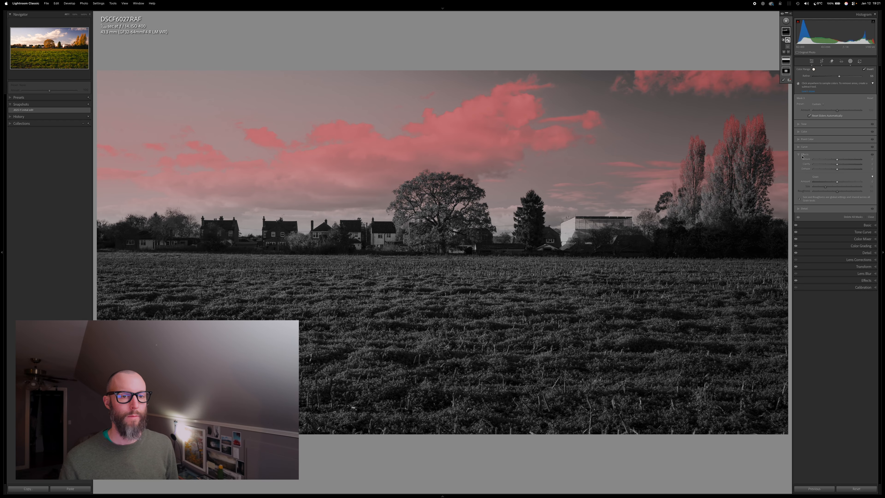
click(833, 159)
click(832, 164)
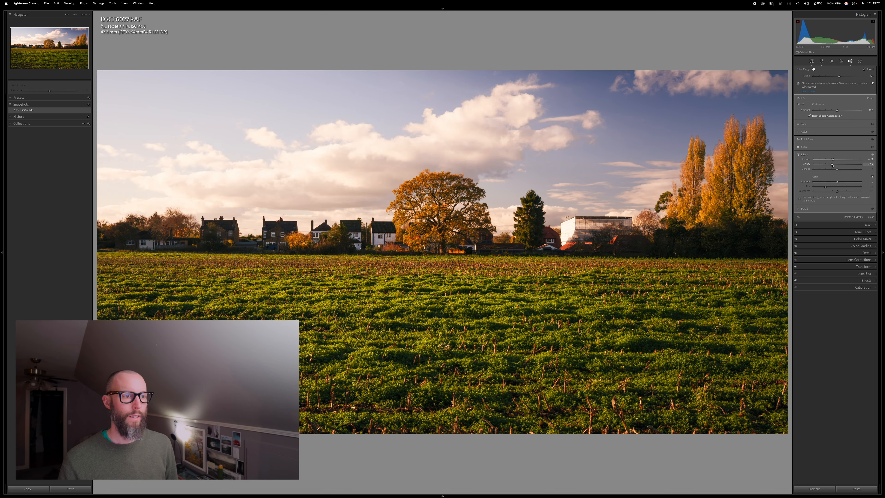
drag(810, 166, 833, 171)
double_click(833, 171)
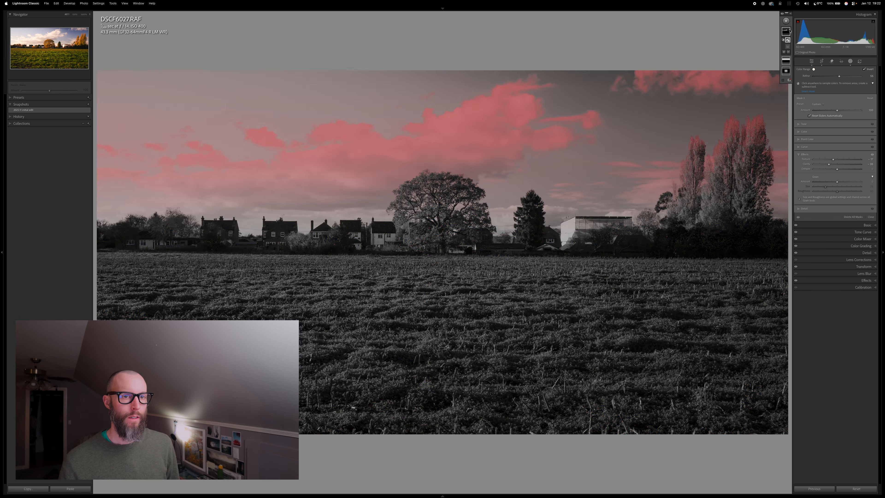
Step: Add a linear gradient mask over the field, fading out from the foreground up to the horizon
click(785, 21)
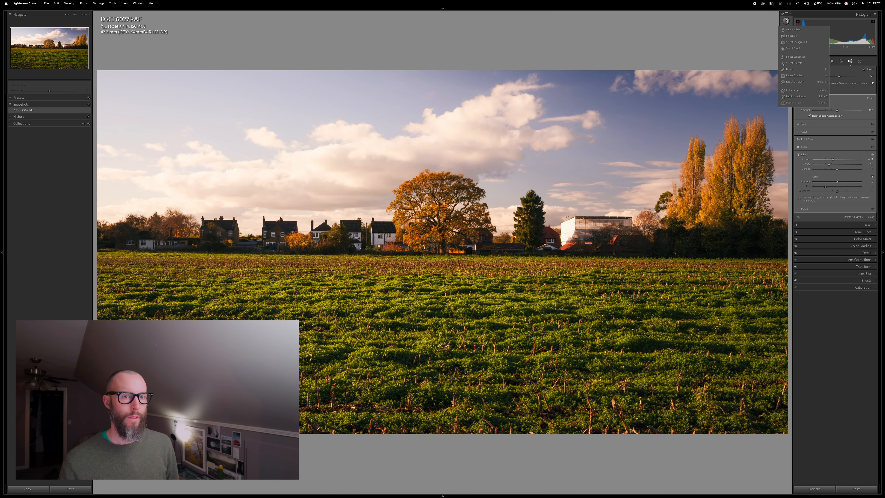
click(791, 75)
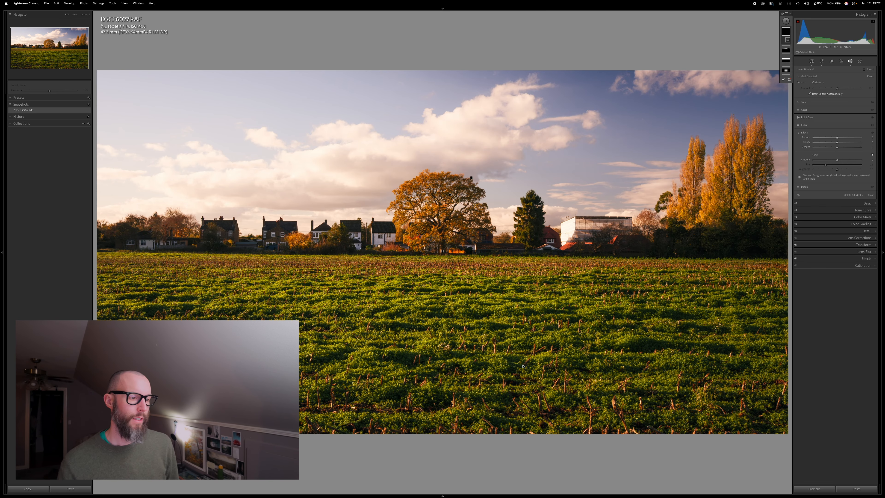
drag(523, 363, 552, 229)
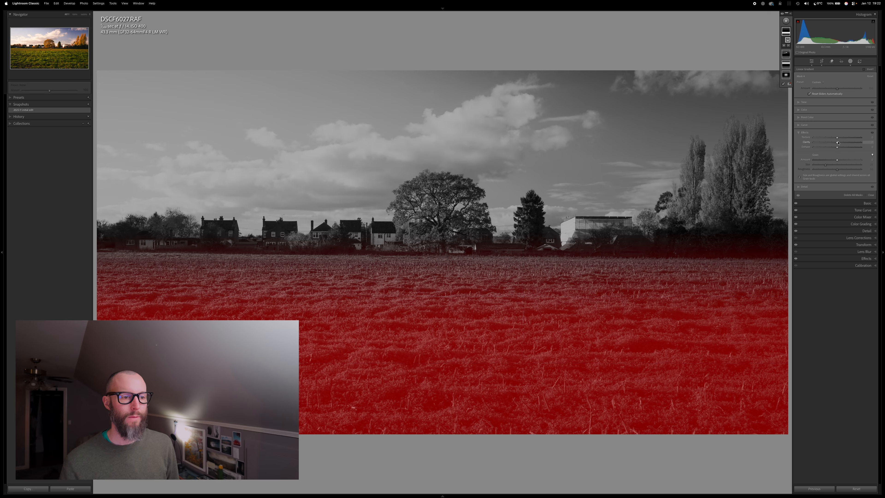
Step: Set the exposure of the field mask to -0.2 in its tone settings
click(863, 102)
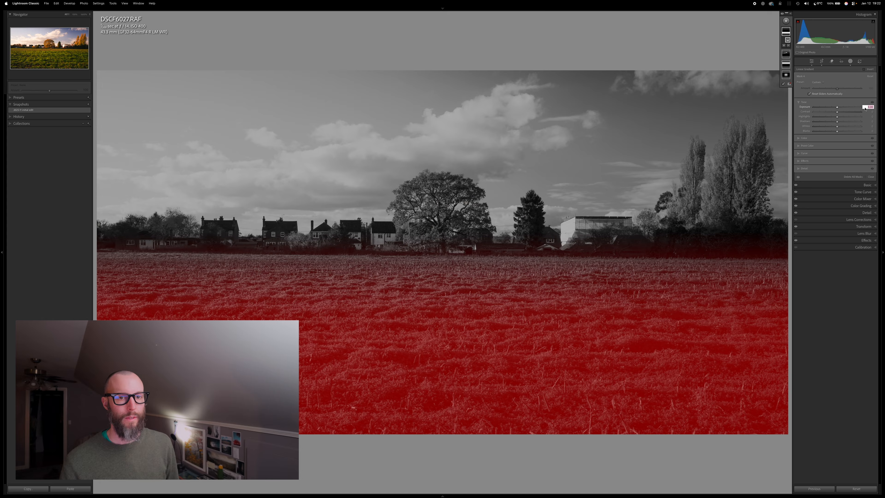
click(864, 108)
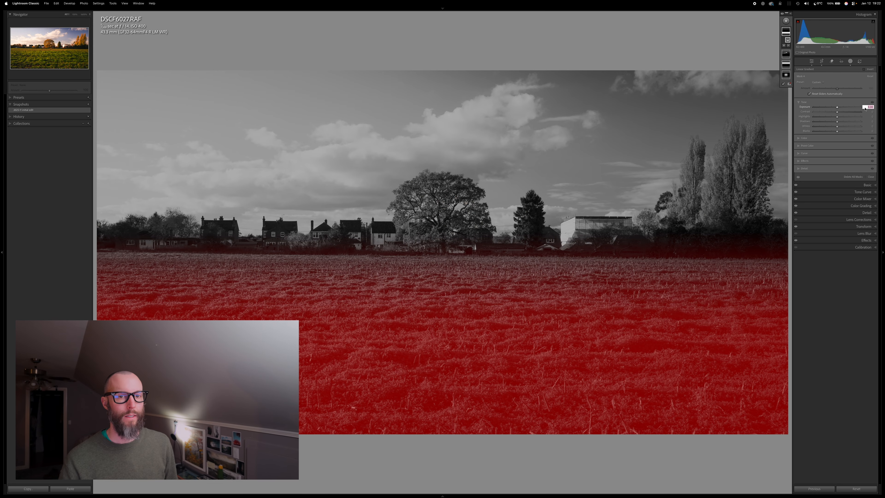
text(-0.2)
key(Return)
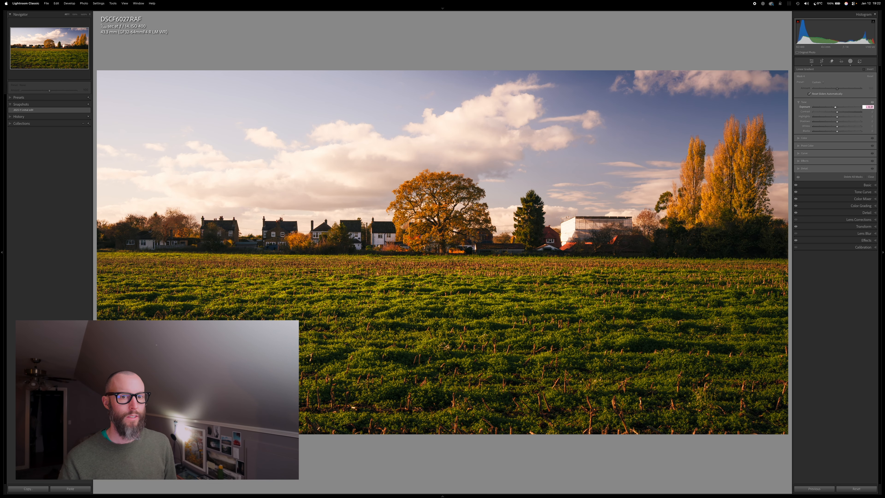
key(Tab)
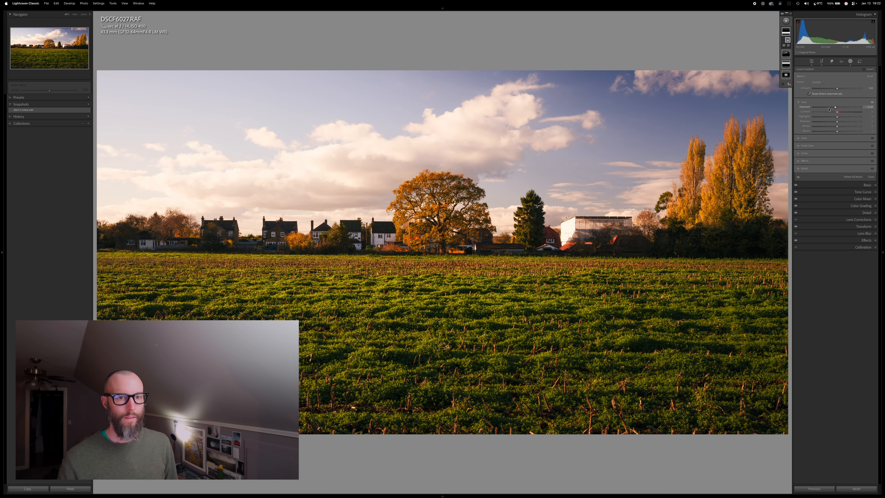
Step: Lower the highlights slightly in the field mask and reduce its colour saturation a little
mouse_move(837, 112)
mouse_down()
mouse_move(828, 114)
mouse_move(861, 114)
mouse_move(838, 117)
mouse_up()
drag(838, 113, 837, 114)
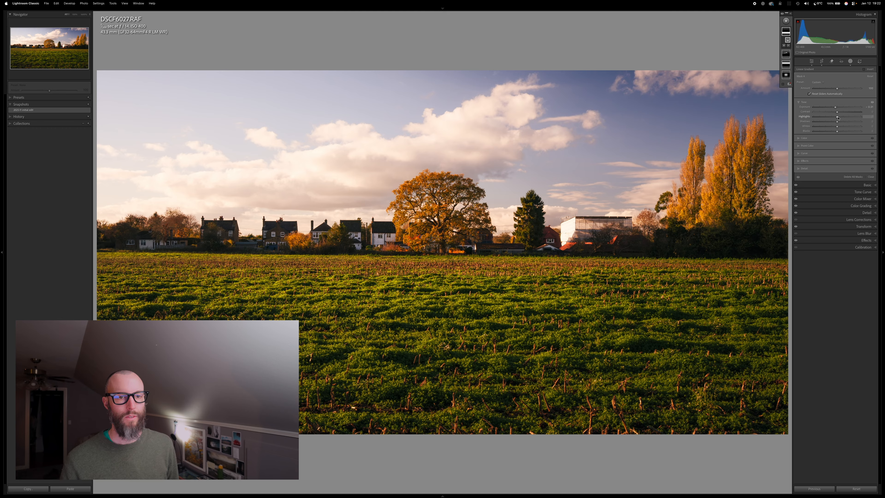
mouse_move(837, 118)
mouse_down()
mouse_move(816, 122)
mouse_move(835, 130)
mouse_up()
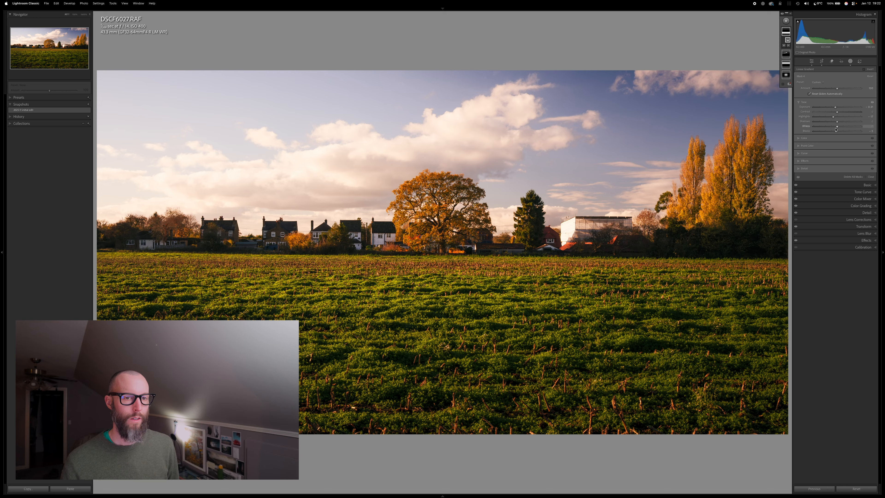
click(818, 138)
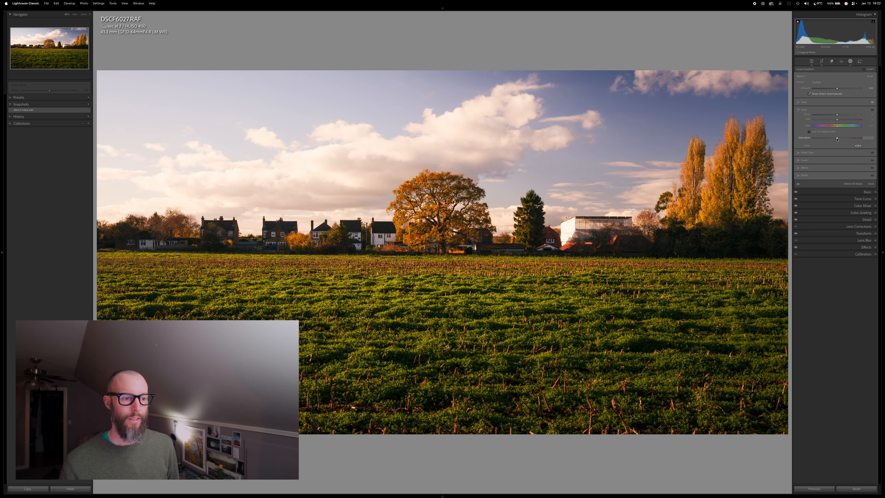
mouse_move(838, 138)
mouse_down()
mouse_move(807, 142)
mouse_move(840, 141)
mouse_up()
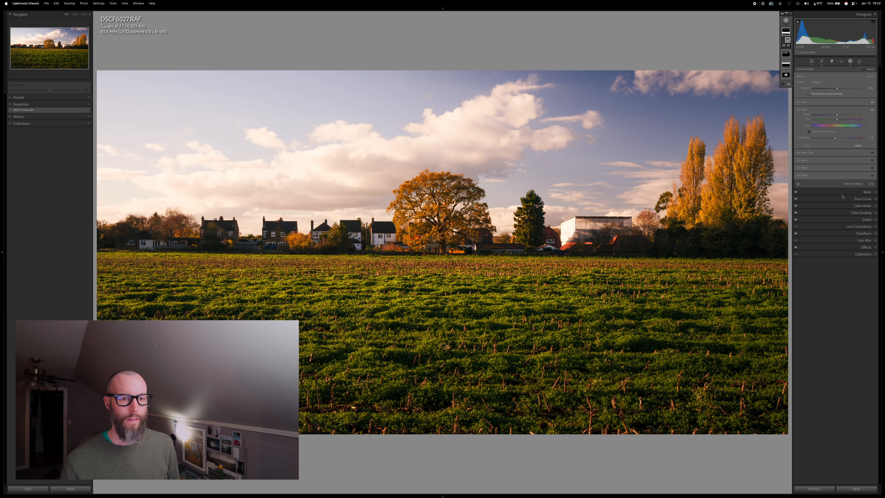
Step: Add a linear gradient mask covering the sky and treeline, fading out into the upper field and centred just below the horizon
mouse_move(785, 8)
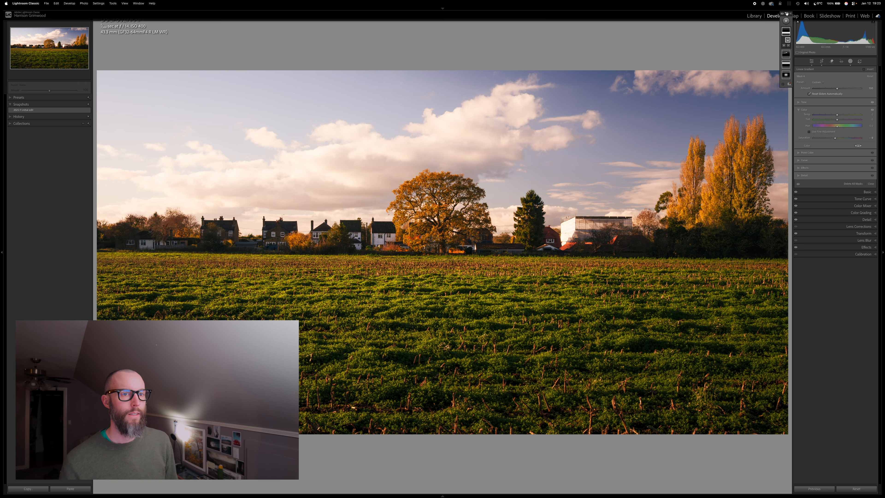
click(785, 21)
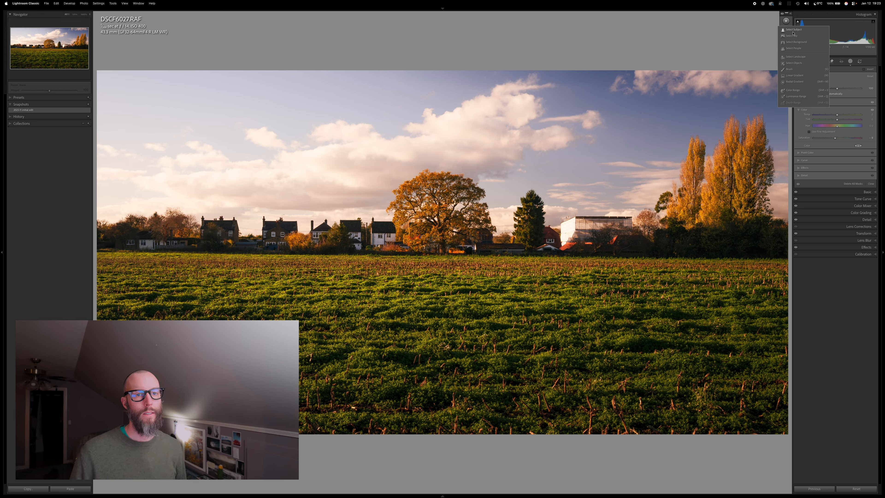
click(792, 76)
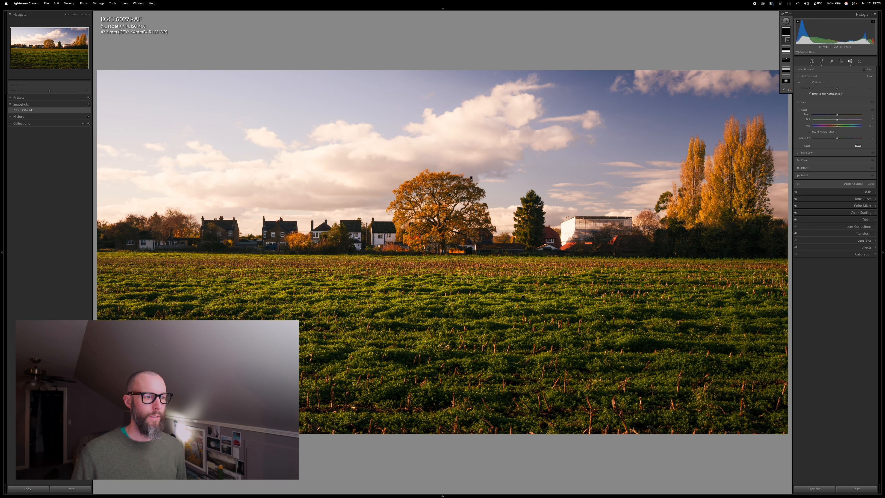
drag(478, 200, 478, 305)
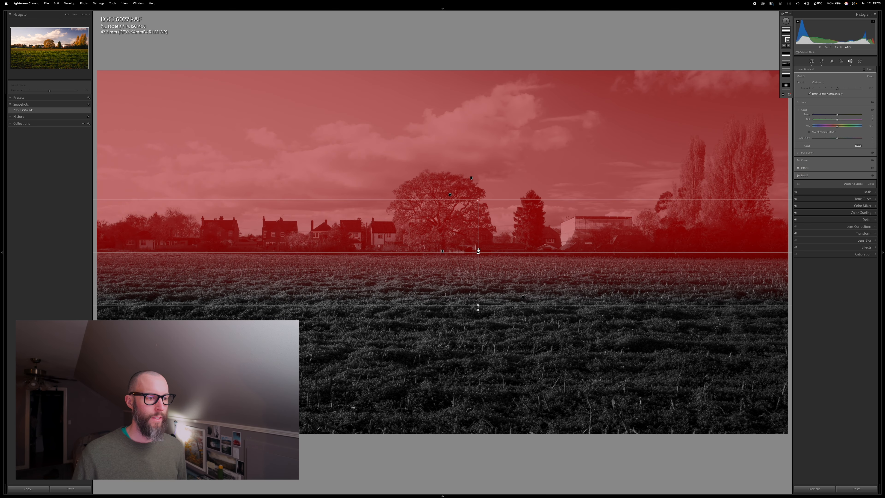
drag(478, 253, 475, 257)
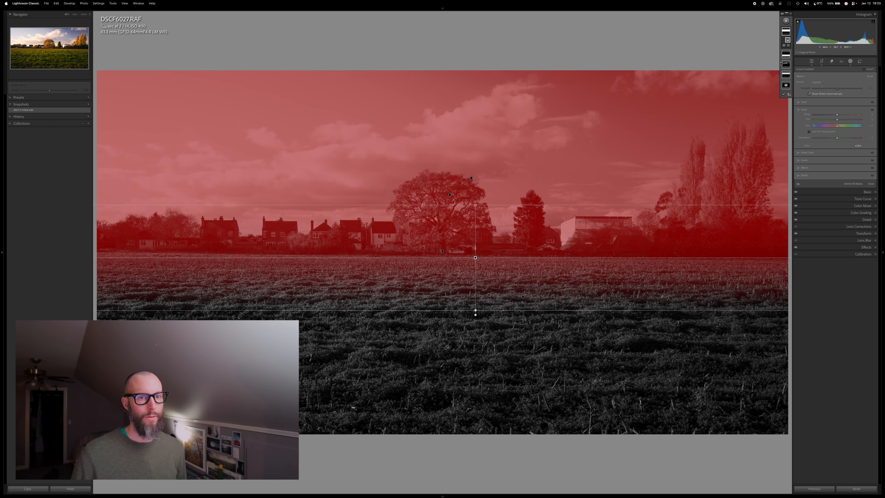
Step: Subtract a short linear gradient from the new mask above the houses, leaving only a band along the horizon
click(787, 47)
click(792, 88)
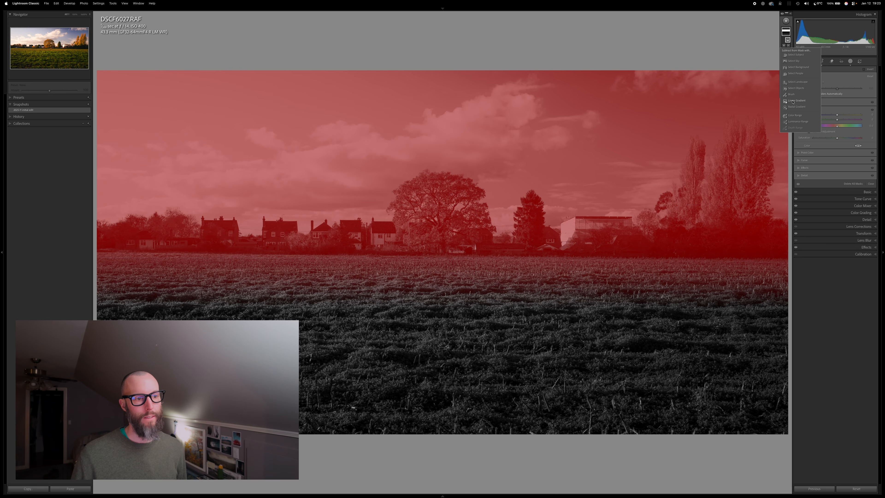
mouse_move(486, 237)
mouse_down()
mouse_move(463, 264)
mouse_move(480, 275)
mouse_move(485, 293)
mouse_move(488, 216)
mouse_up()
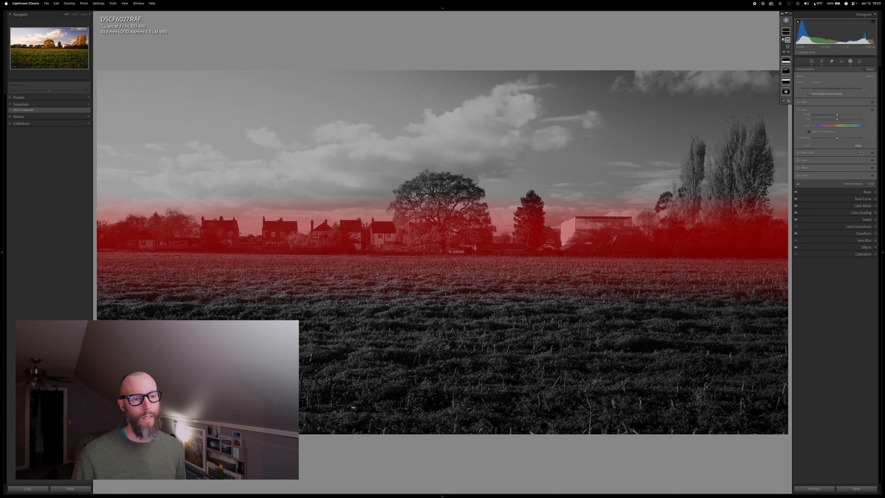
Step: Lift the shadows, deepen the blacks slightly and warm the temperature a little in the horizon band mask, and close masking
click(819, 104)
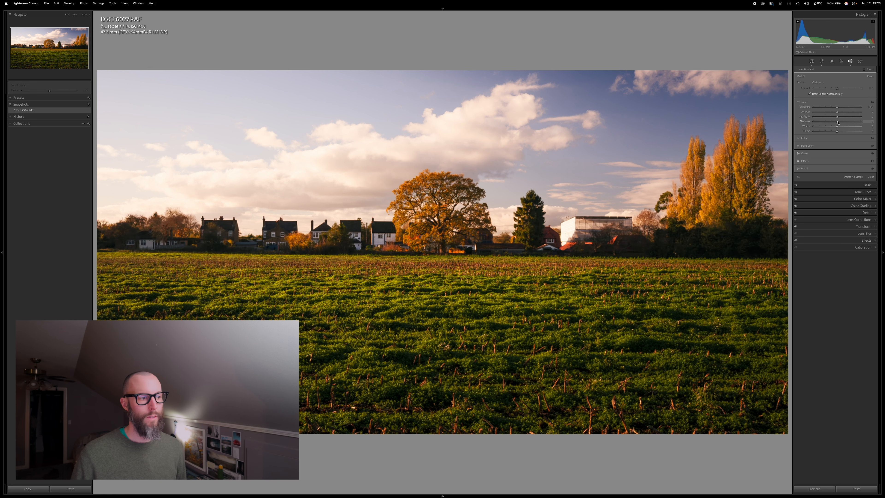
mouse_move(837, 121)
mouse_down()
mouse_move(847, 121)
mouse_move(831, 132)
mouse_move(823, 120)
mouse_move(862, 122)
mouse_move(842, 120)
mouse_up()
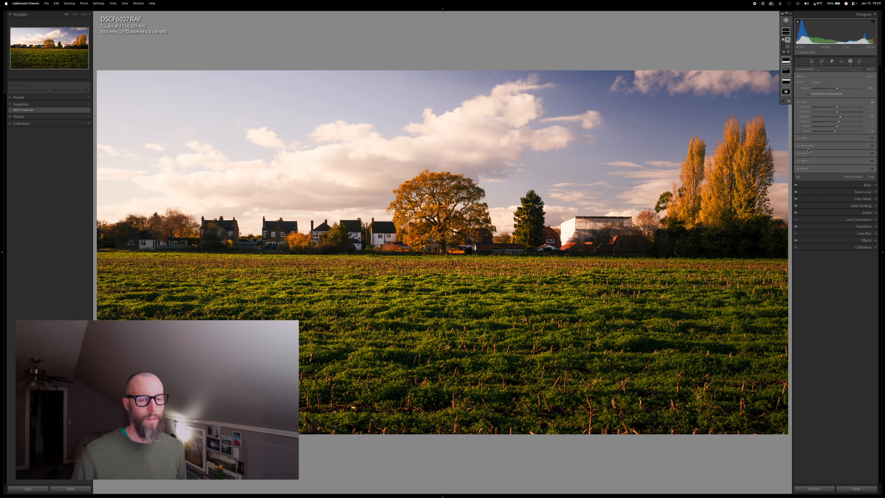
click(807, 139)
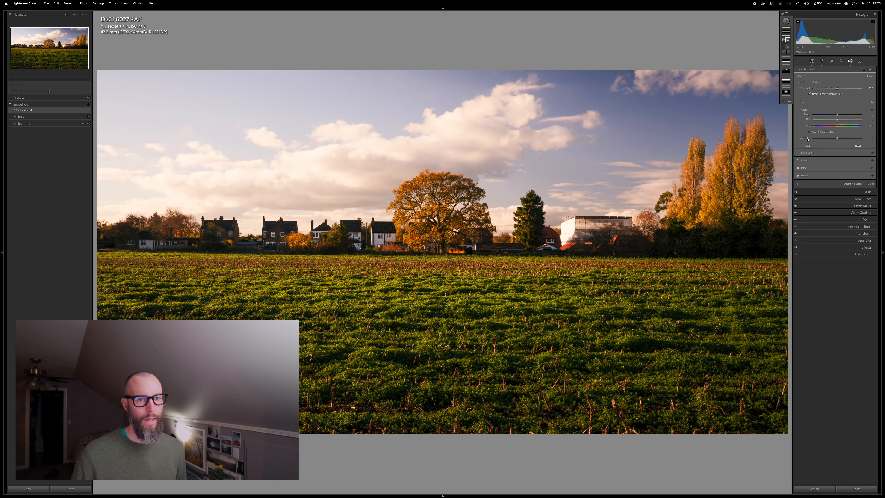
mouse_move(837, 116)
mouse_down()
mouse_move(855, 117)
mouse_move(836, 120)
mouse_up()
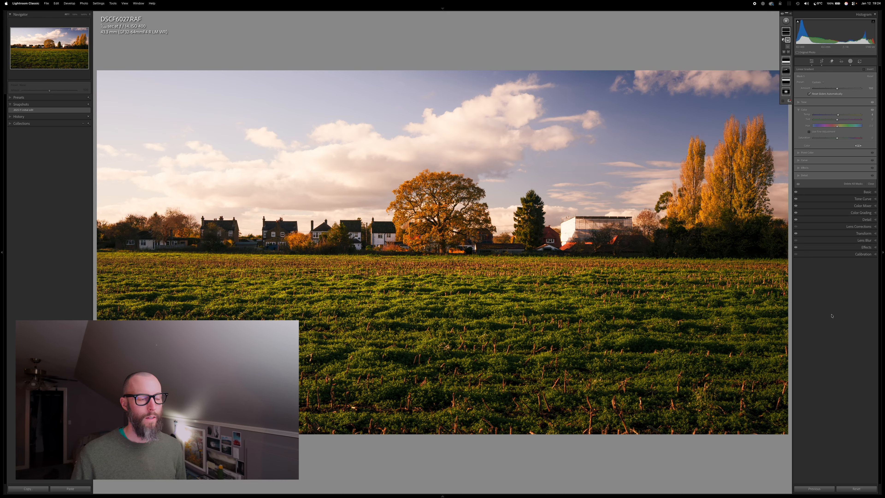
key(Delete)
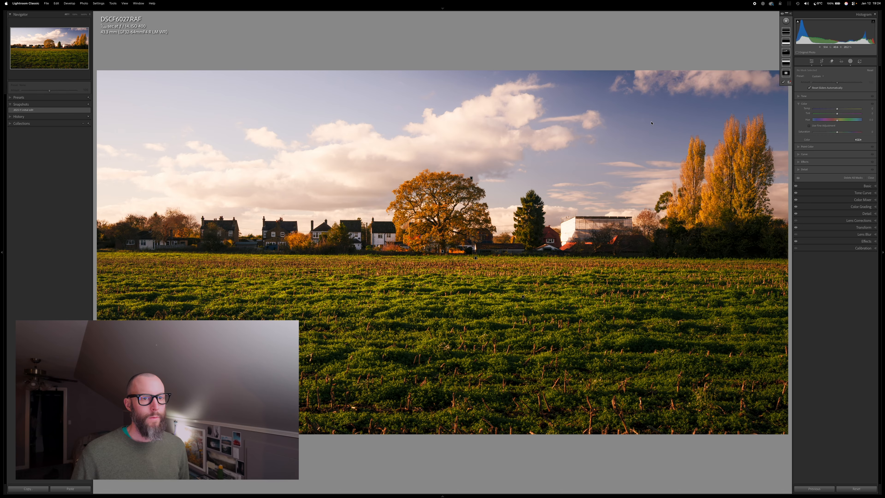
key(r)
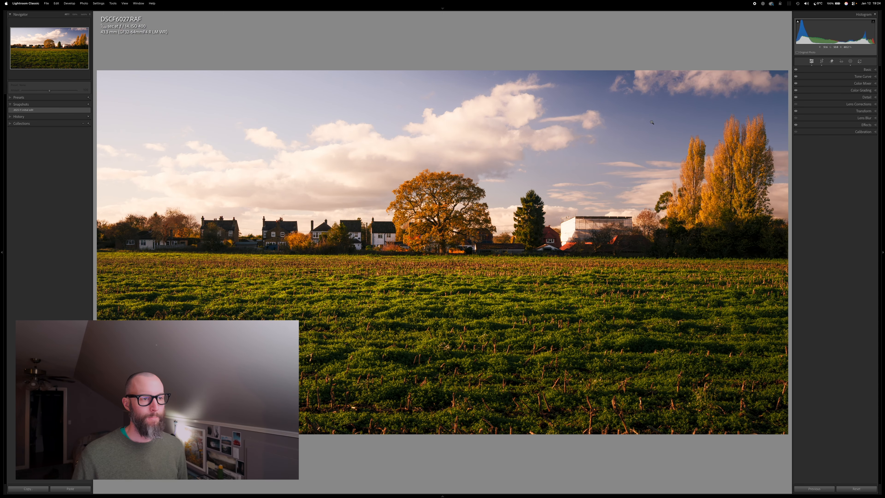
Step: Review the crop framing around the oak and the horizon, and leave the crop tool
key(r)
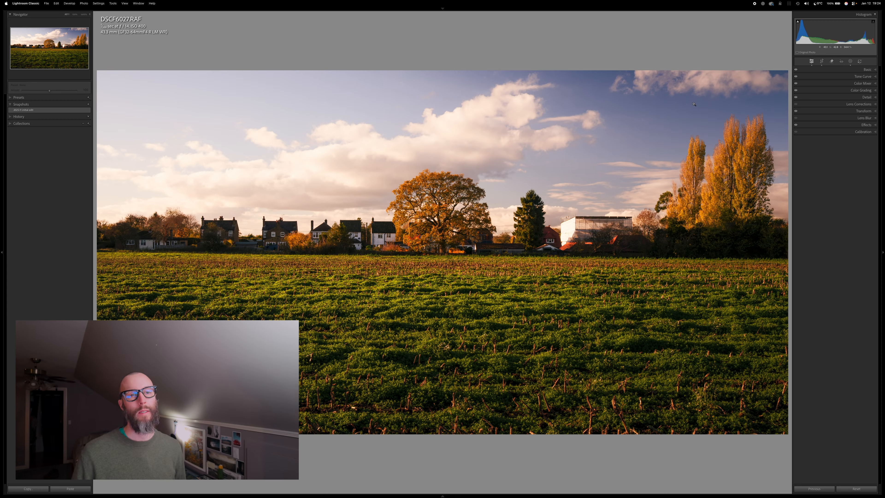
key(r)
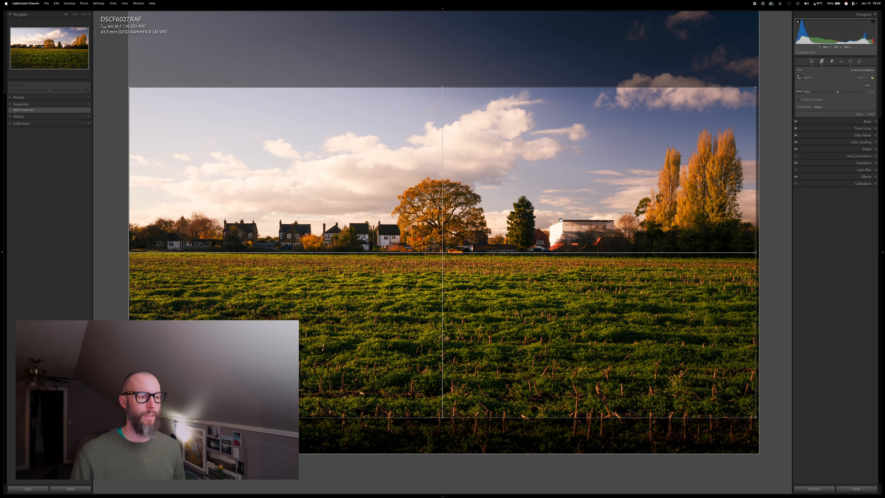
mouse_move(449, 250)
mouse_down()
mouse_move(438, 337)
mouse_move(449, 251)
mouse_up()
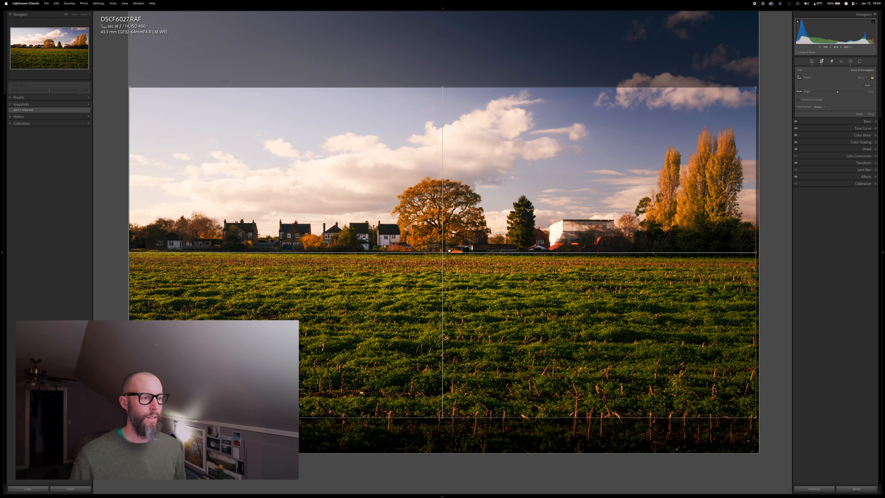
key(Return)
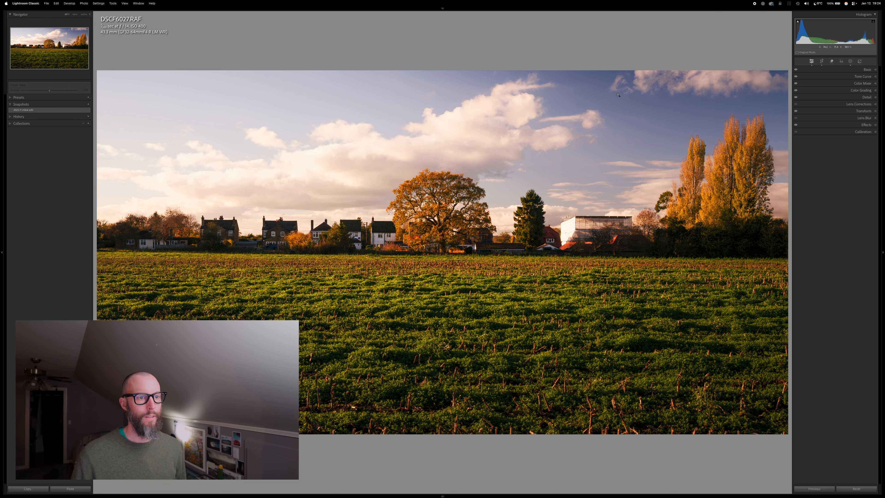
Step: Remove the strip of cloud along the photo's upper edge above the poplars with the generative Remove tool
click(831, 61)
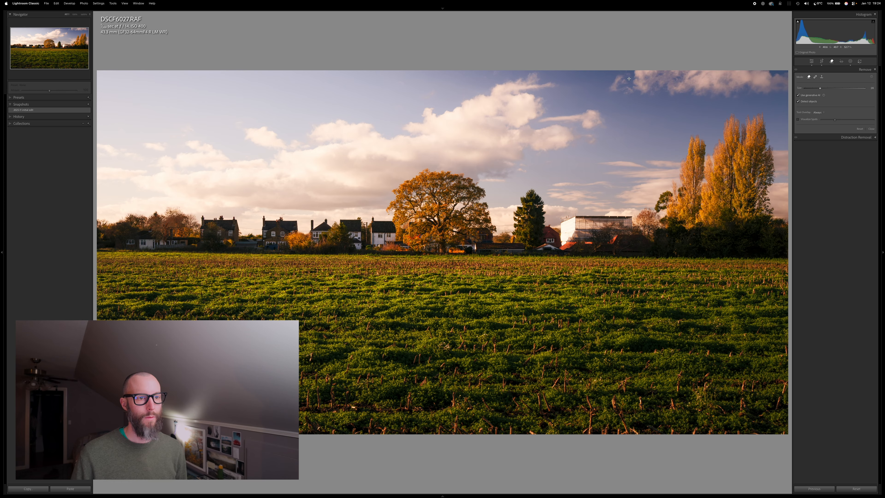
drag(629, 79, 782, 76)
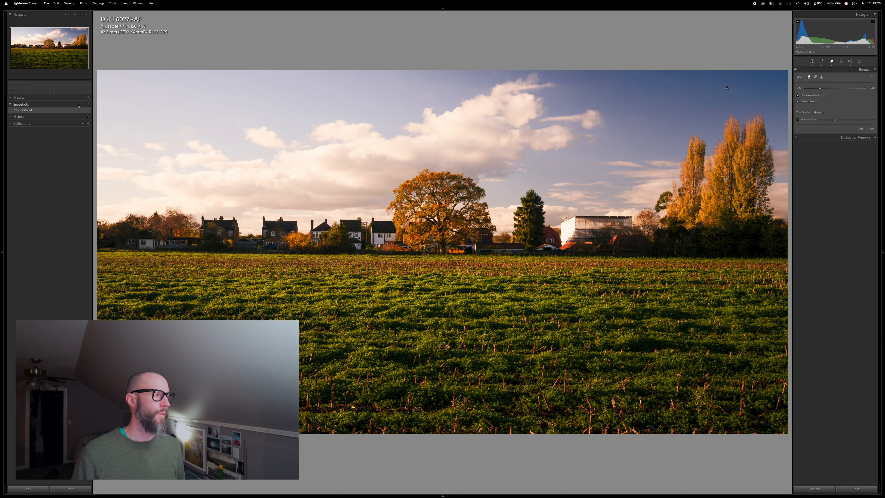
Step: Save the current edit as a new snapshot named "2026-01 secondary color edit"
click(88, 104)
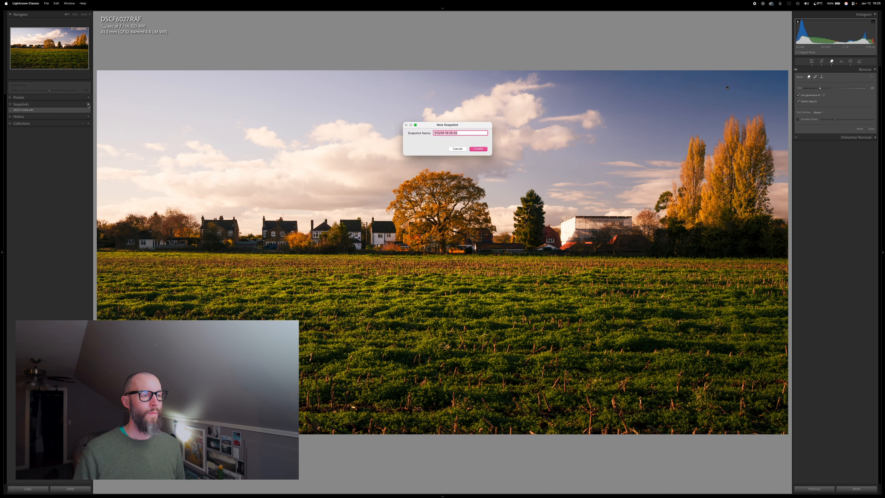
text(20)
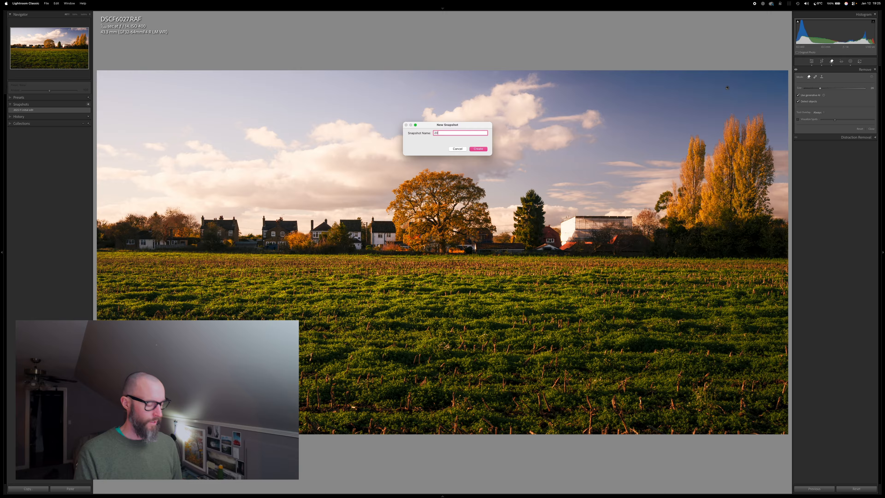
text(26-0)
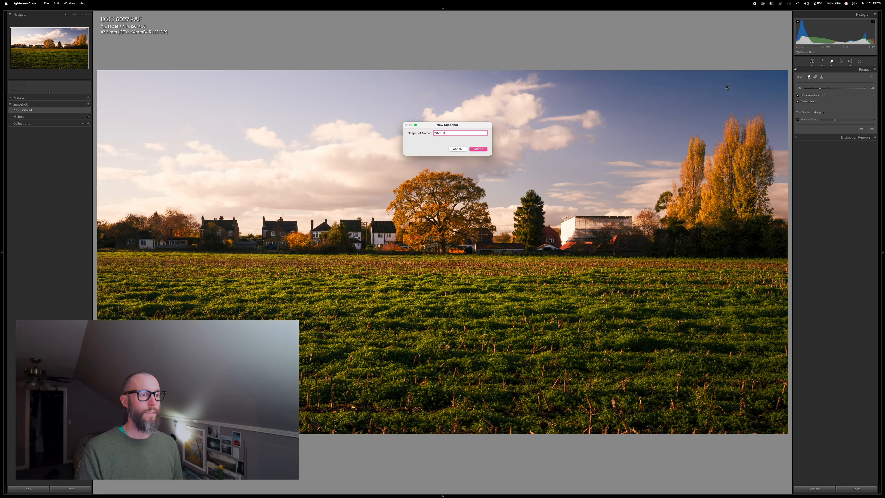
text(1 se)
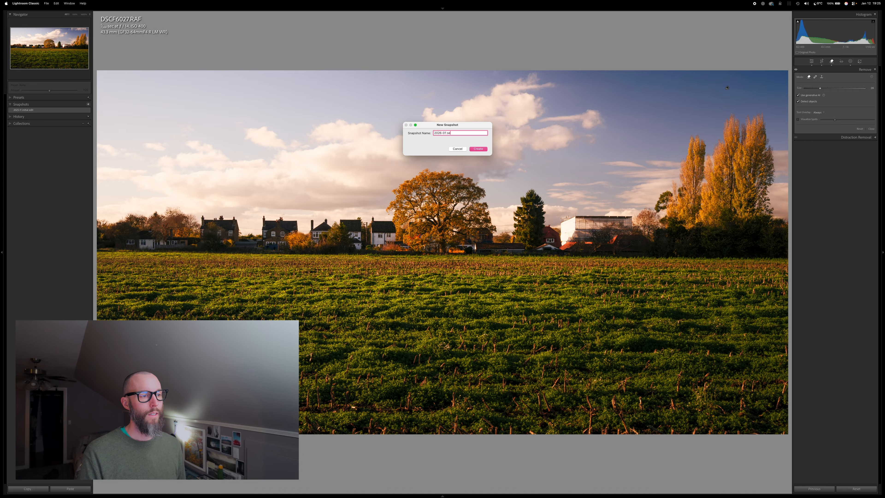
text(condary color edit)
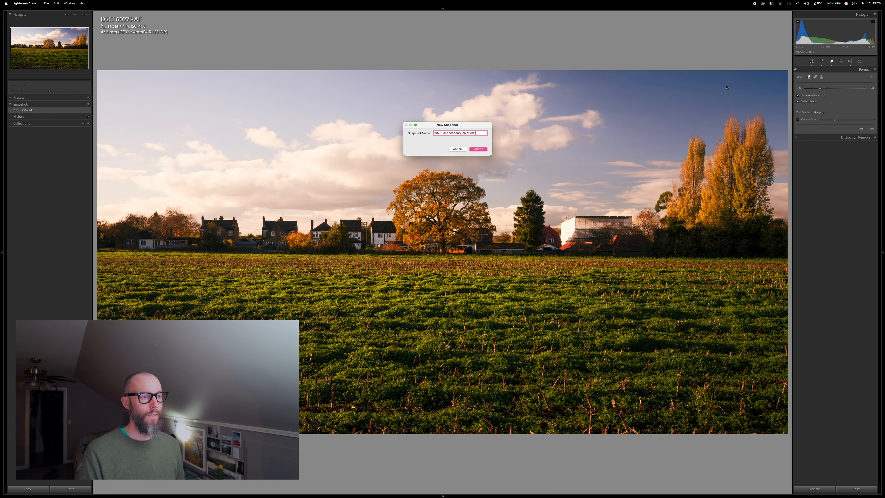
key(Return)
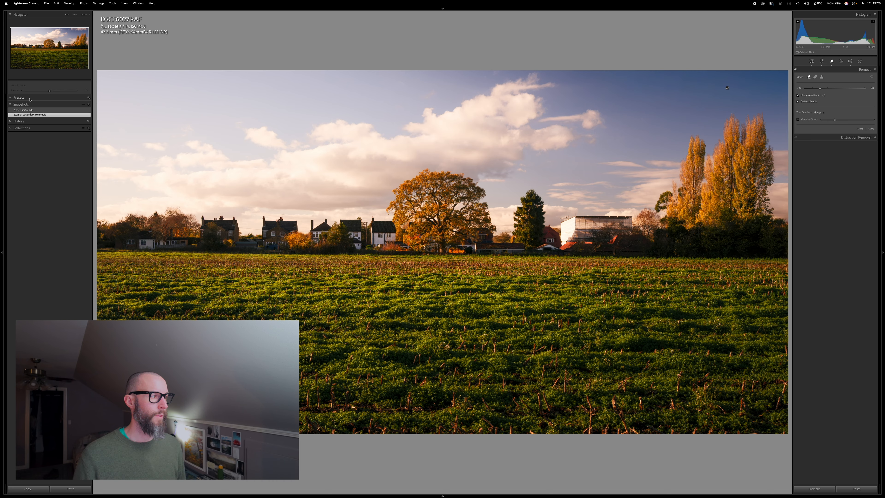
Step: Compare the black-and-white initial edit snapshot with the secondary color edit snapshot several times, ending on the color version
click(28, 110)
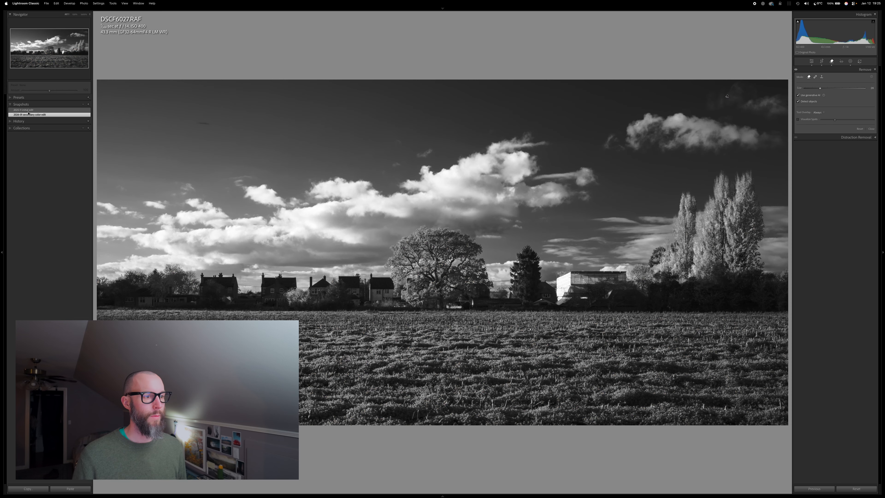
click(28, 115)
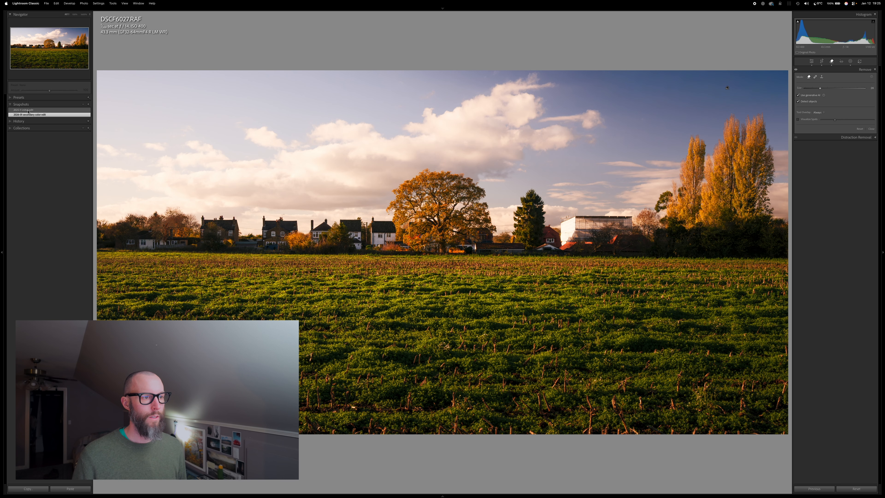
click(29, 111)
click(28, 114)
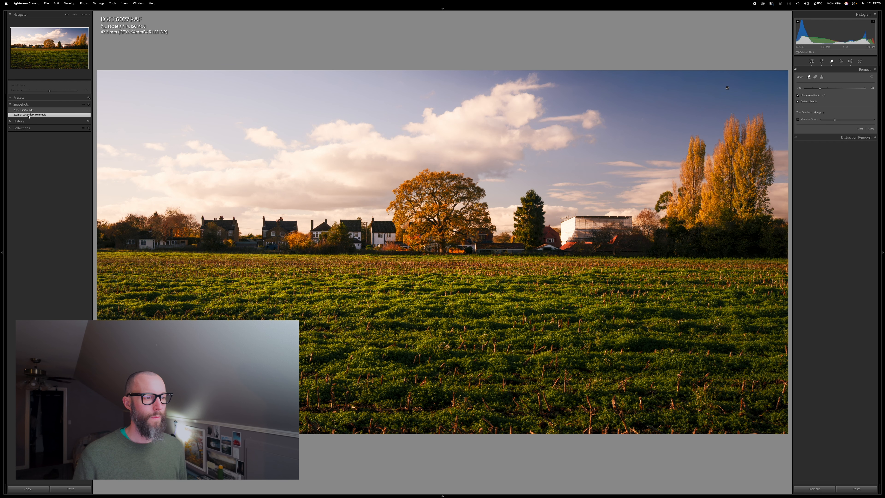
click(28, 110)
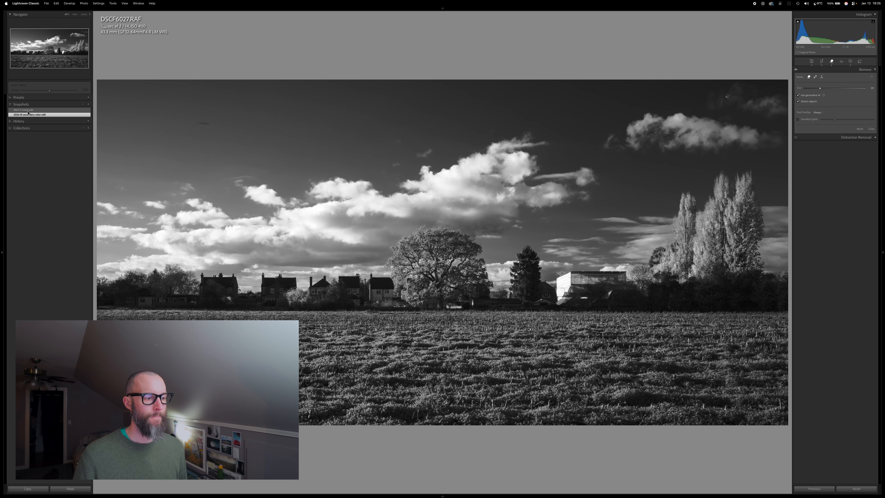
click(28, 114)
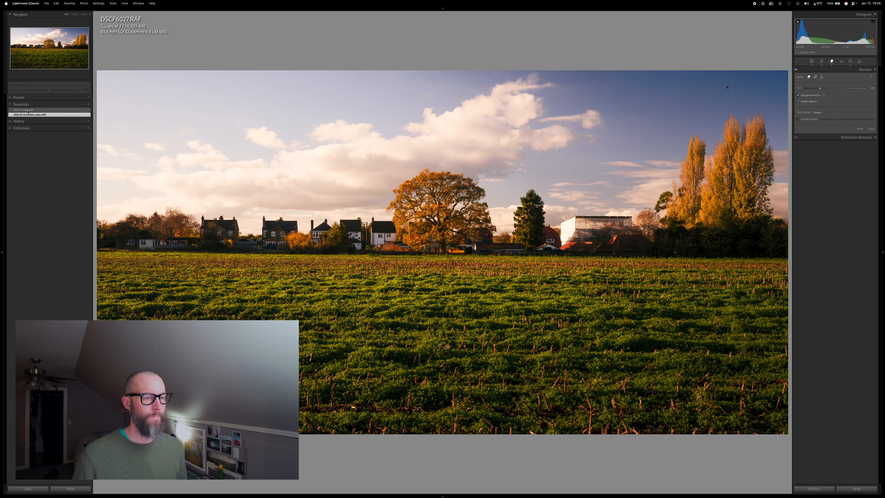
click(28, 110)
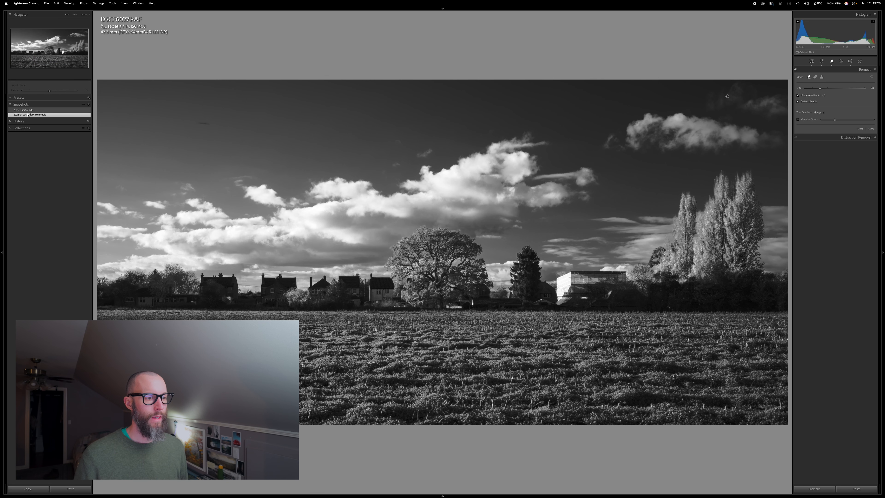
click(28, 115)
Step: Reposition the crop to include more sky, placing the horizon well below the middle of the frame, and apply it
key(r)
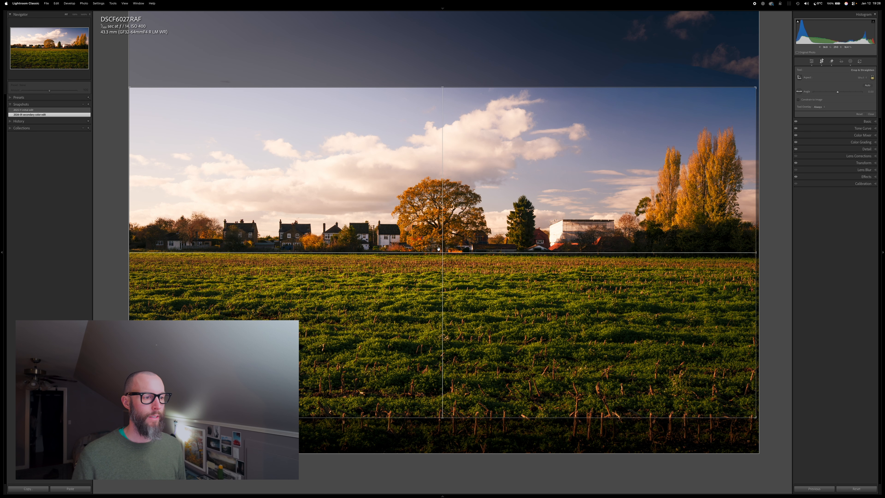
drag(441, 250, 446, 316)
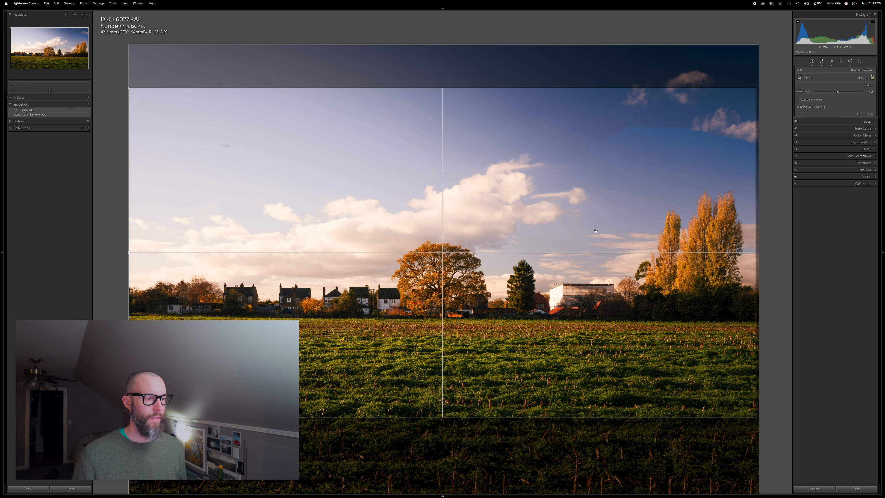
key(Return)
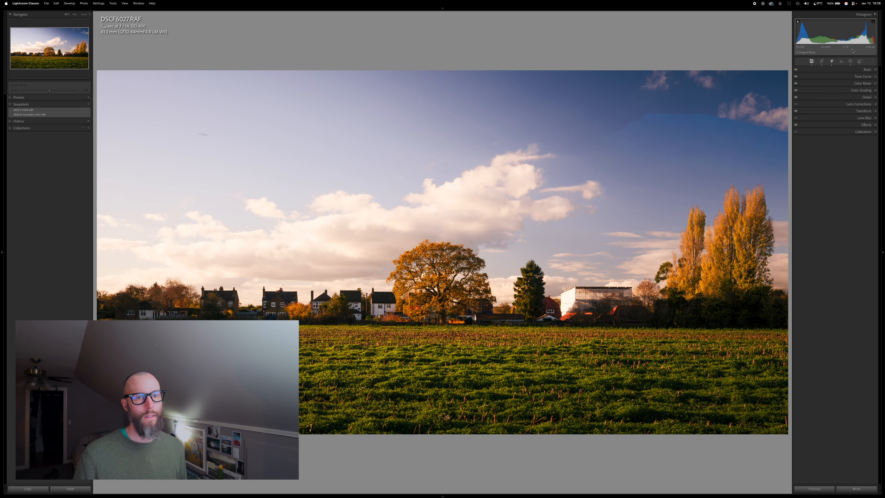
Step: Delete the existing generative removal in the sky above the poplars
click(833, 62)
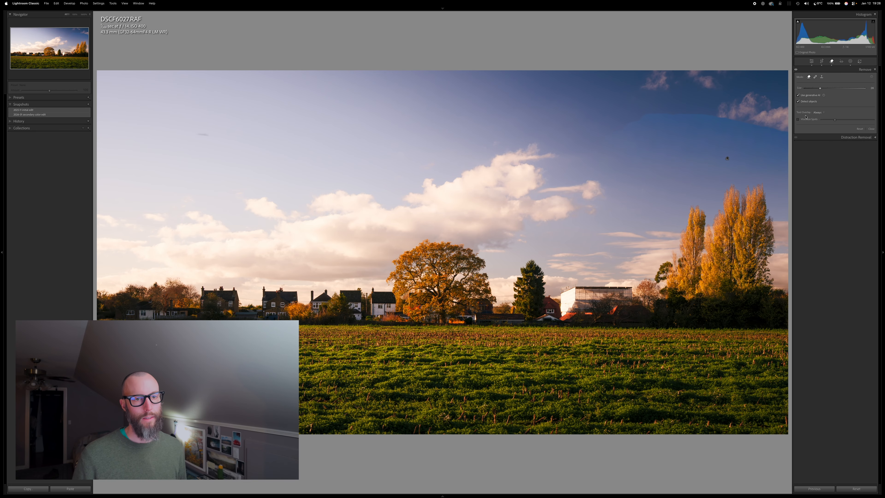
click(726, 158)
key(Delete)
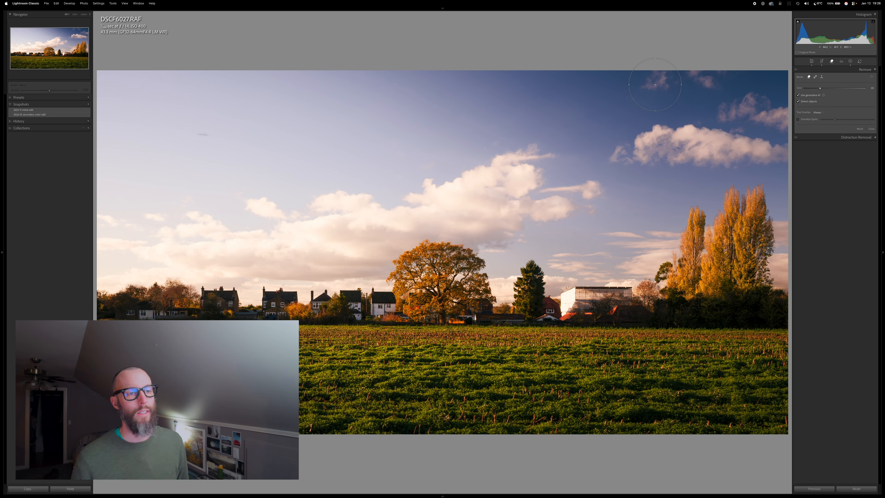
Step: Paint over all the clouds above the poplars out to the photo's edges and remove them with generative Remove
mouse_move(655, 84)
mouse_down()
mouse_move(755, 90)
mouse_move(781, 143)
mouse_move(697, 157)
mouse_move(627, 150)
mouse_move(659, 130)
mouse_move(754, 117)
mouse_up()
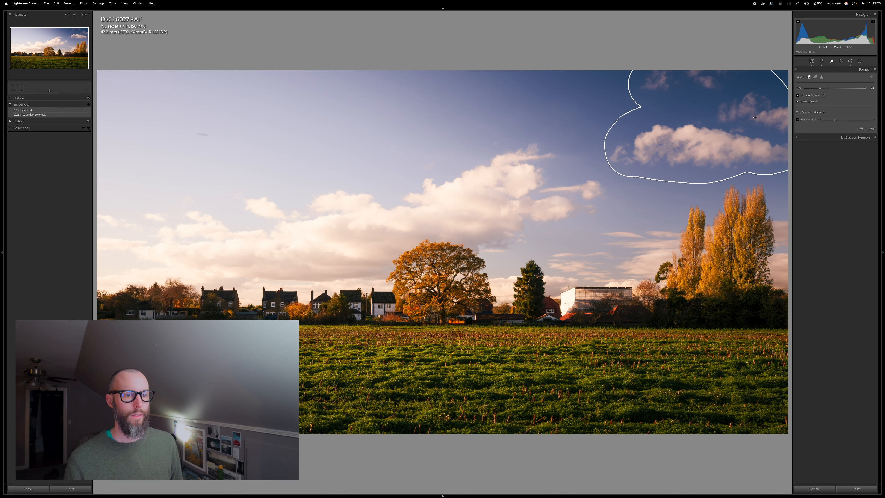
mouse_move(766, 81)
mouse_down()
mouse_move(767, 106)
mouse_move(779, 112)
mouse_up()
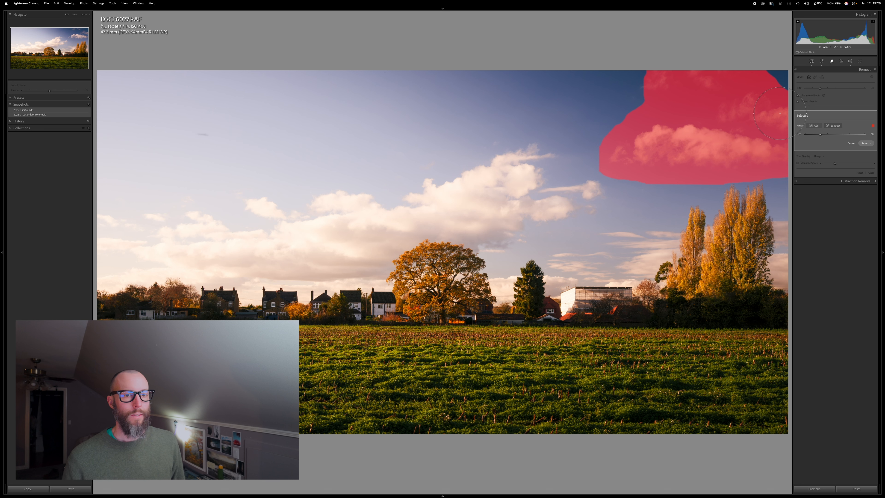
drag(660, 88, 671, 88)
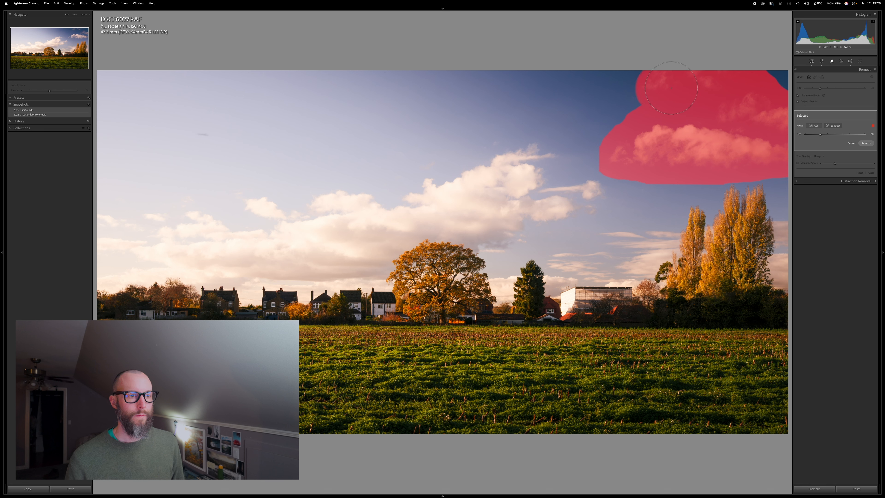
drag(788, 84, 788, 82)
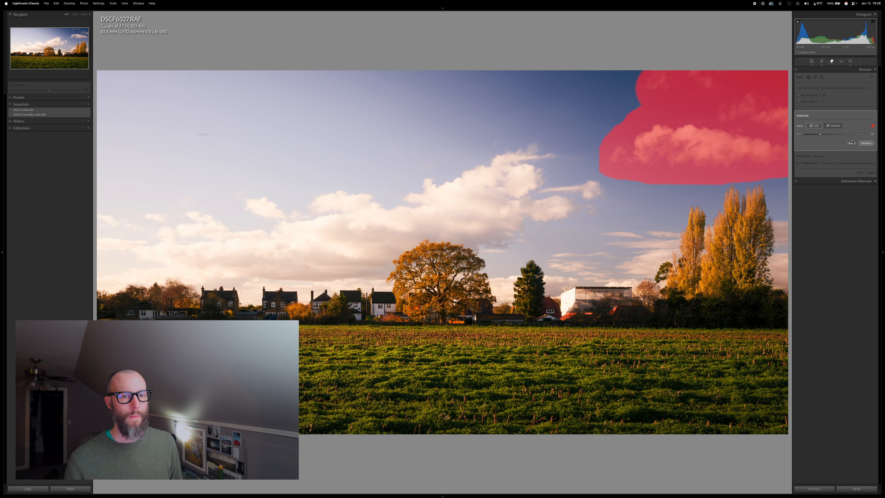
click(865, 143)
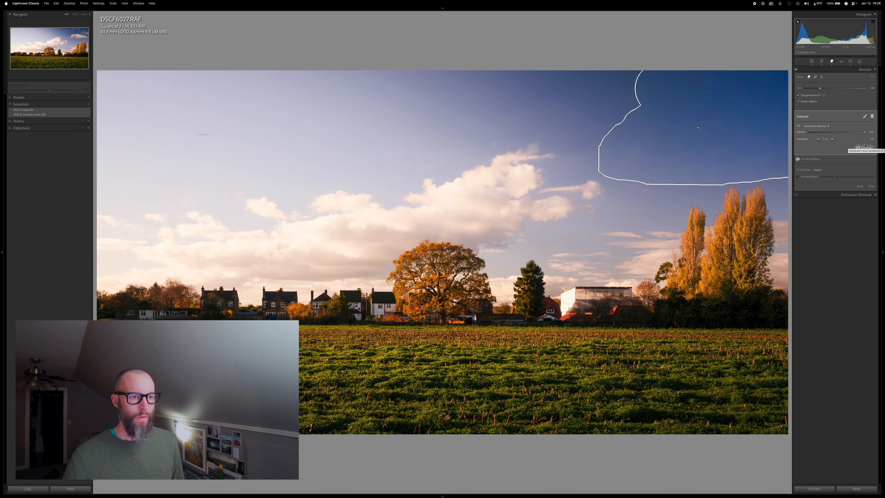
key(Escape)
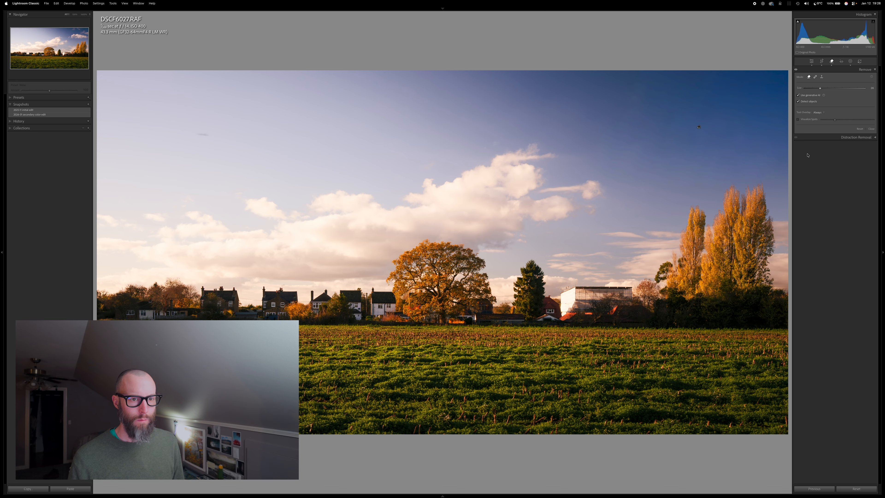
Step: Generate new variations for the removed cloud area above the poplars and leave the Remove tool
click(699, 128)
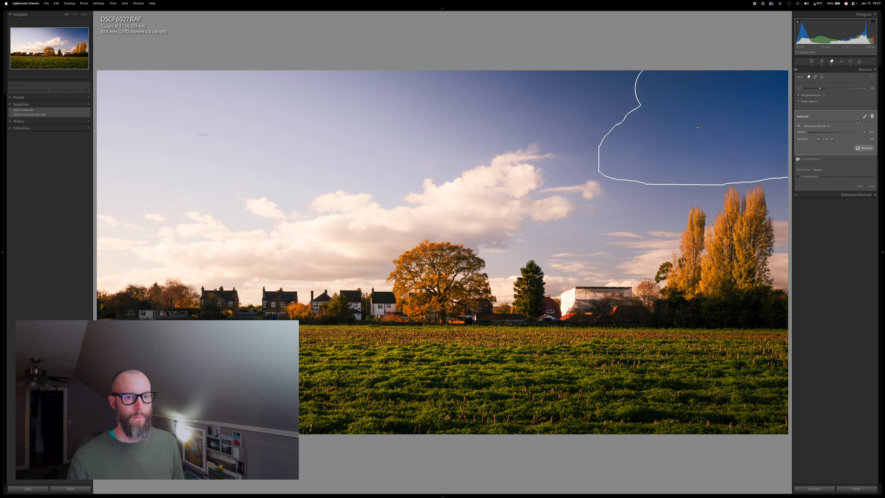
click(859, 148)
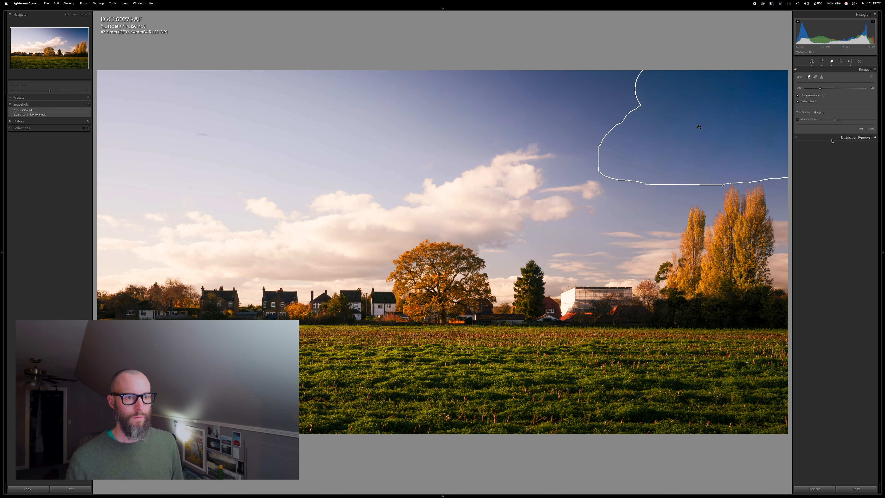
key(q)
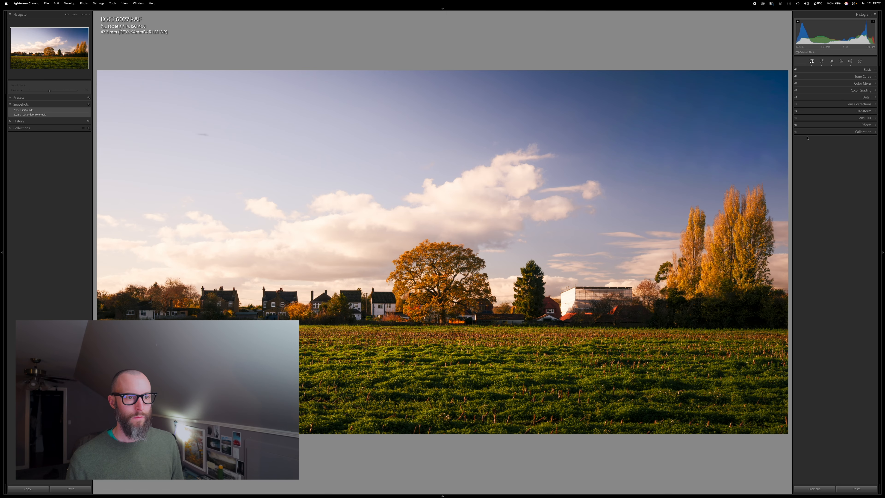